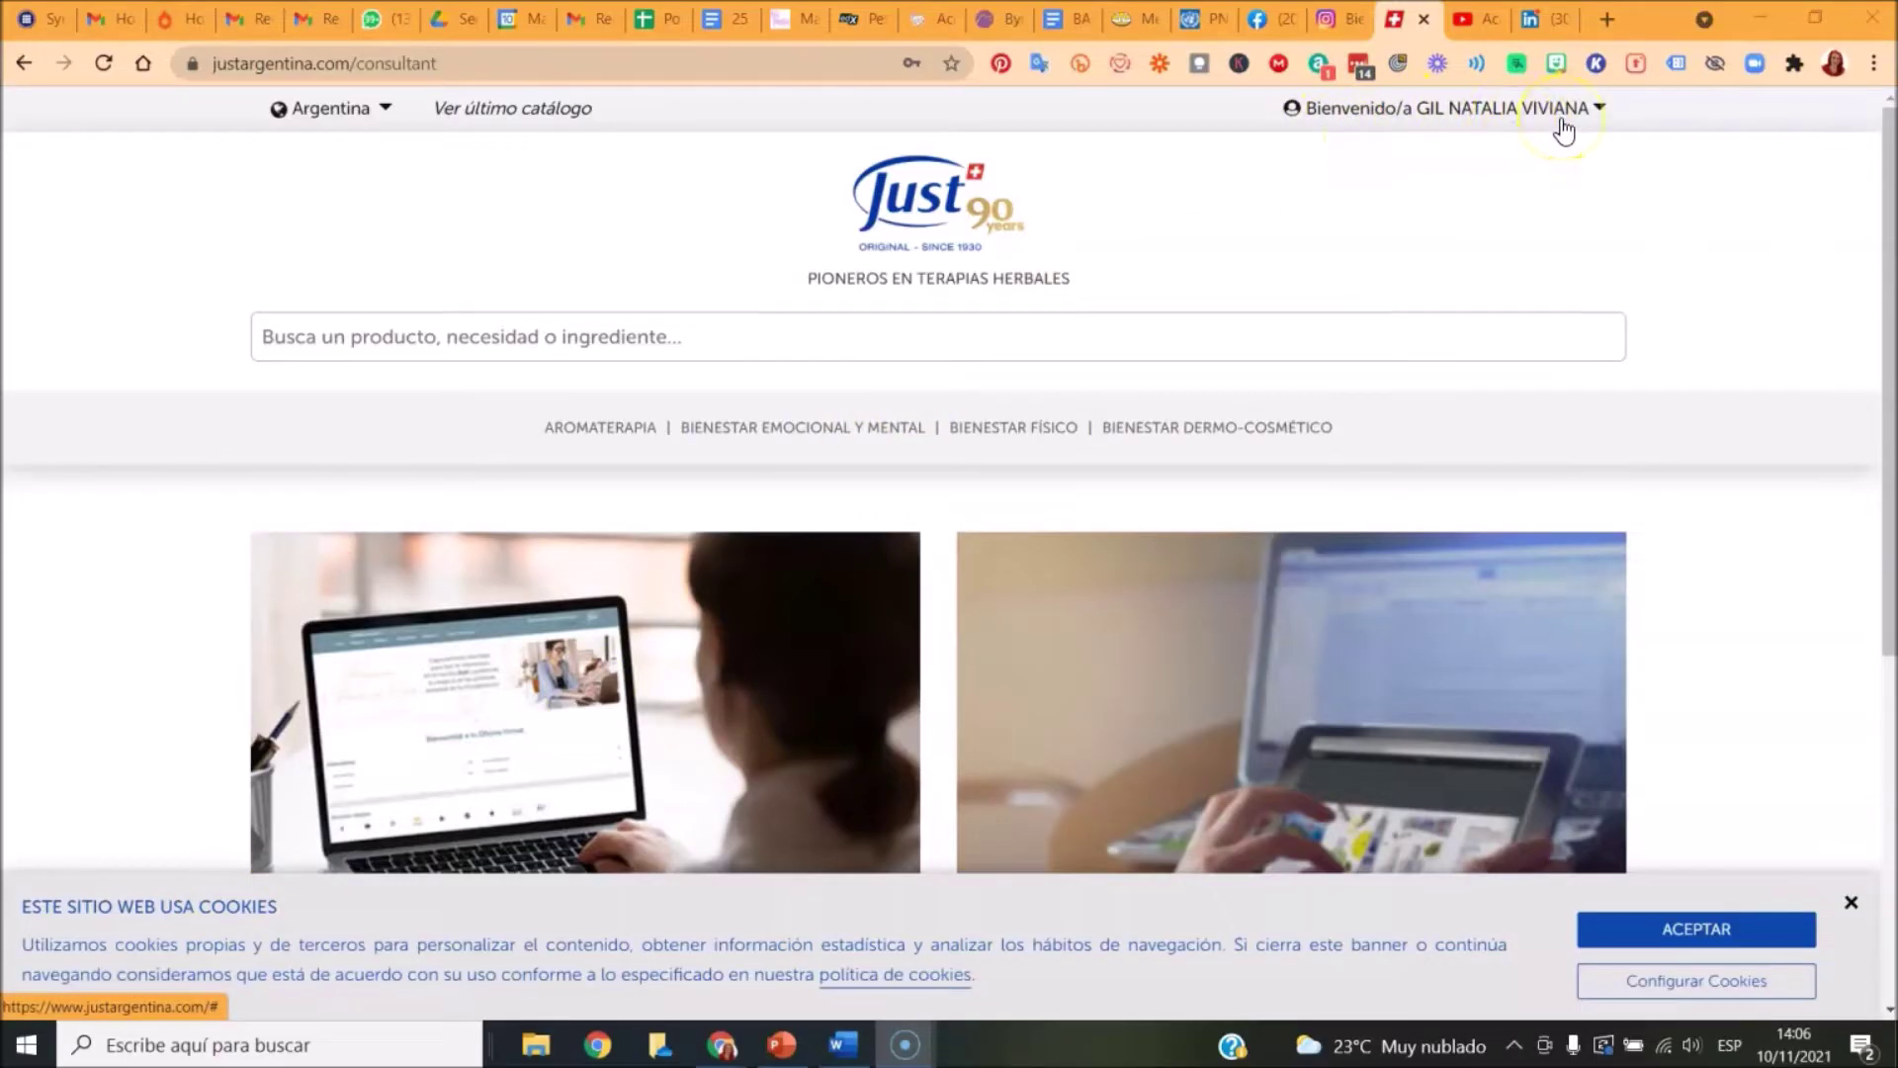
Step: Open the consultant site configuration in the Oficina Virtual and enter the consultant's name as the personal site name
scroll(497, 672, "down", 2)
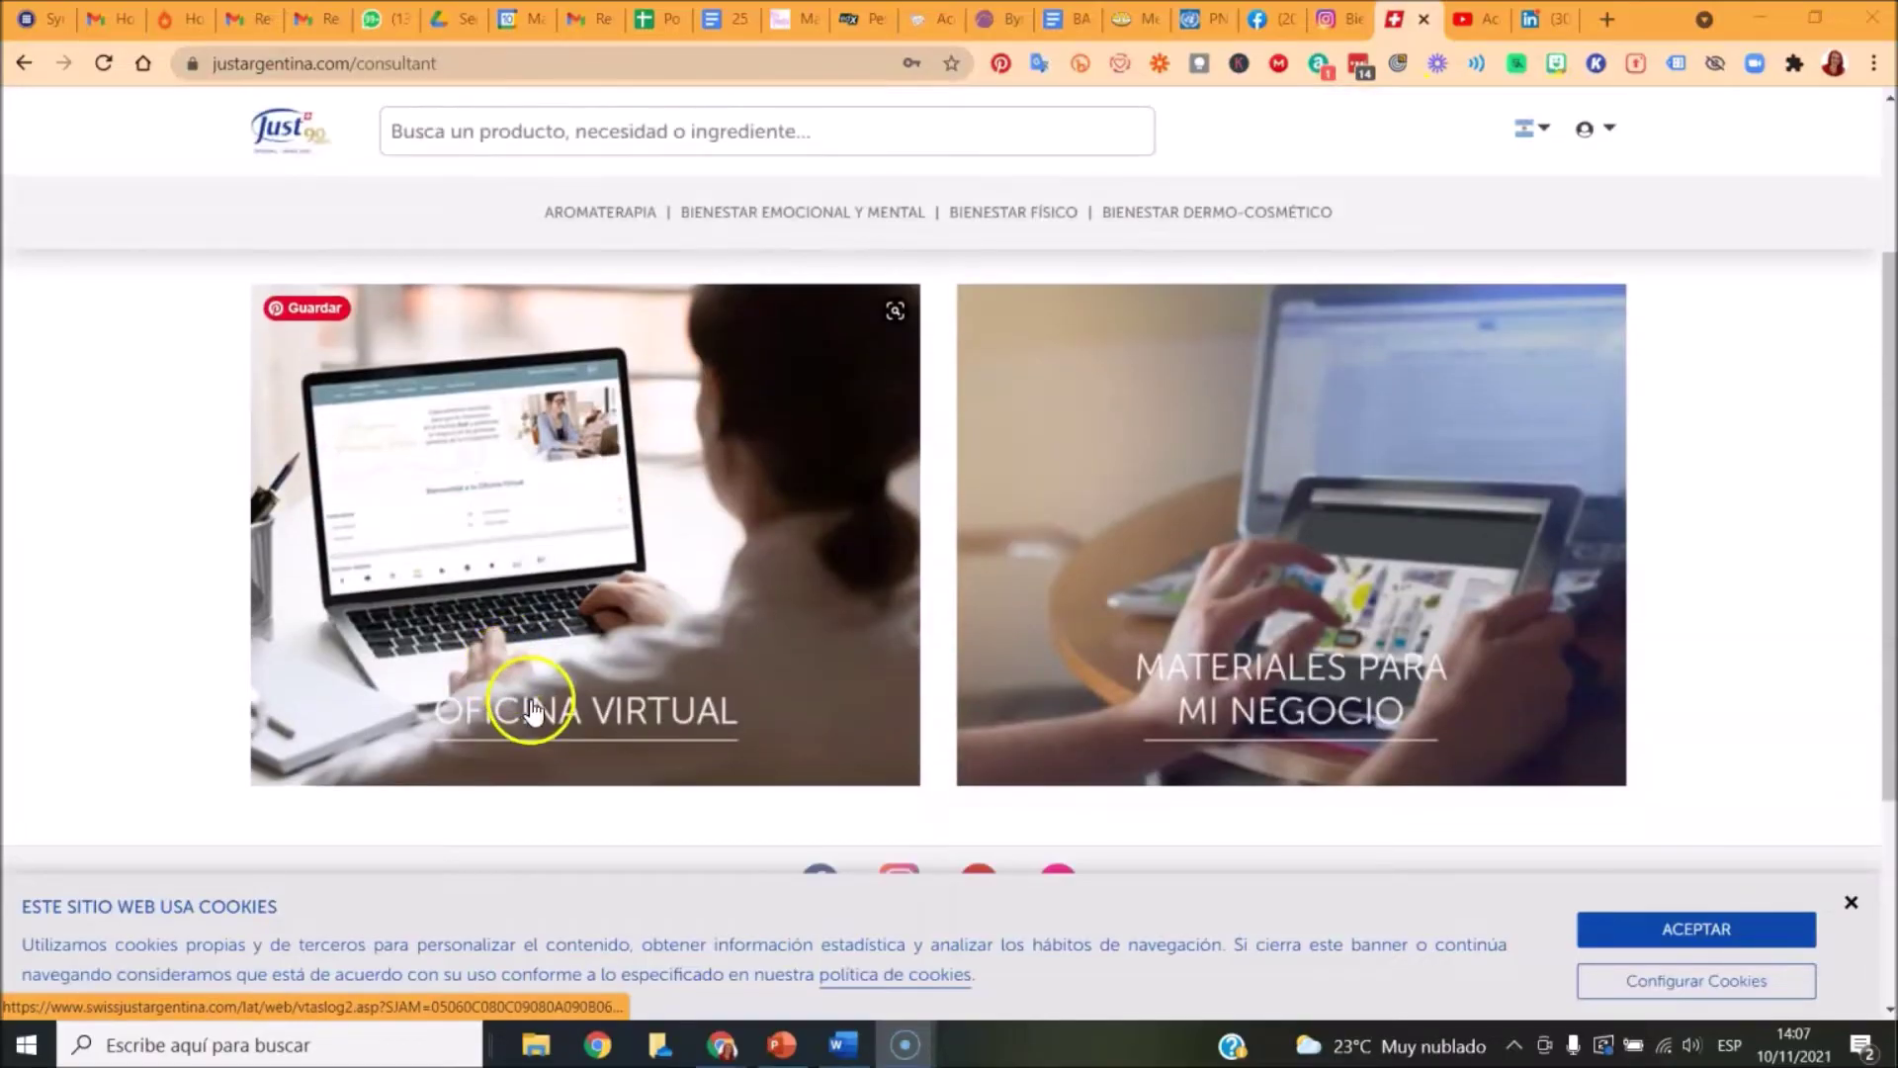
left_click(531, 709)
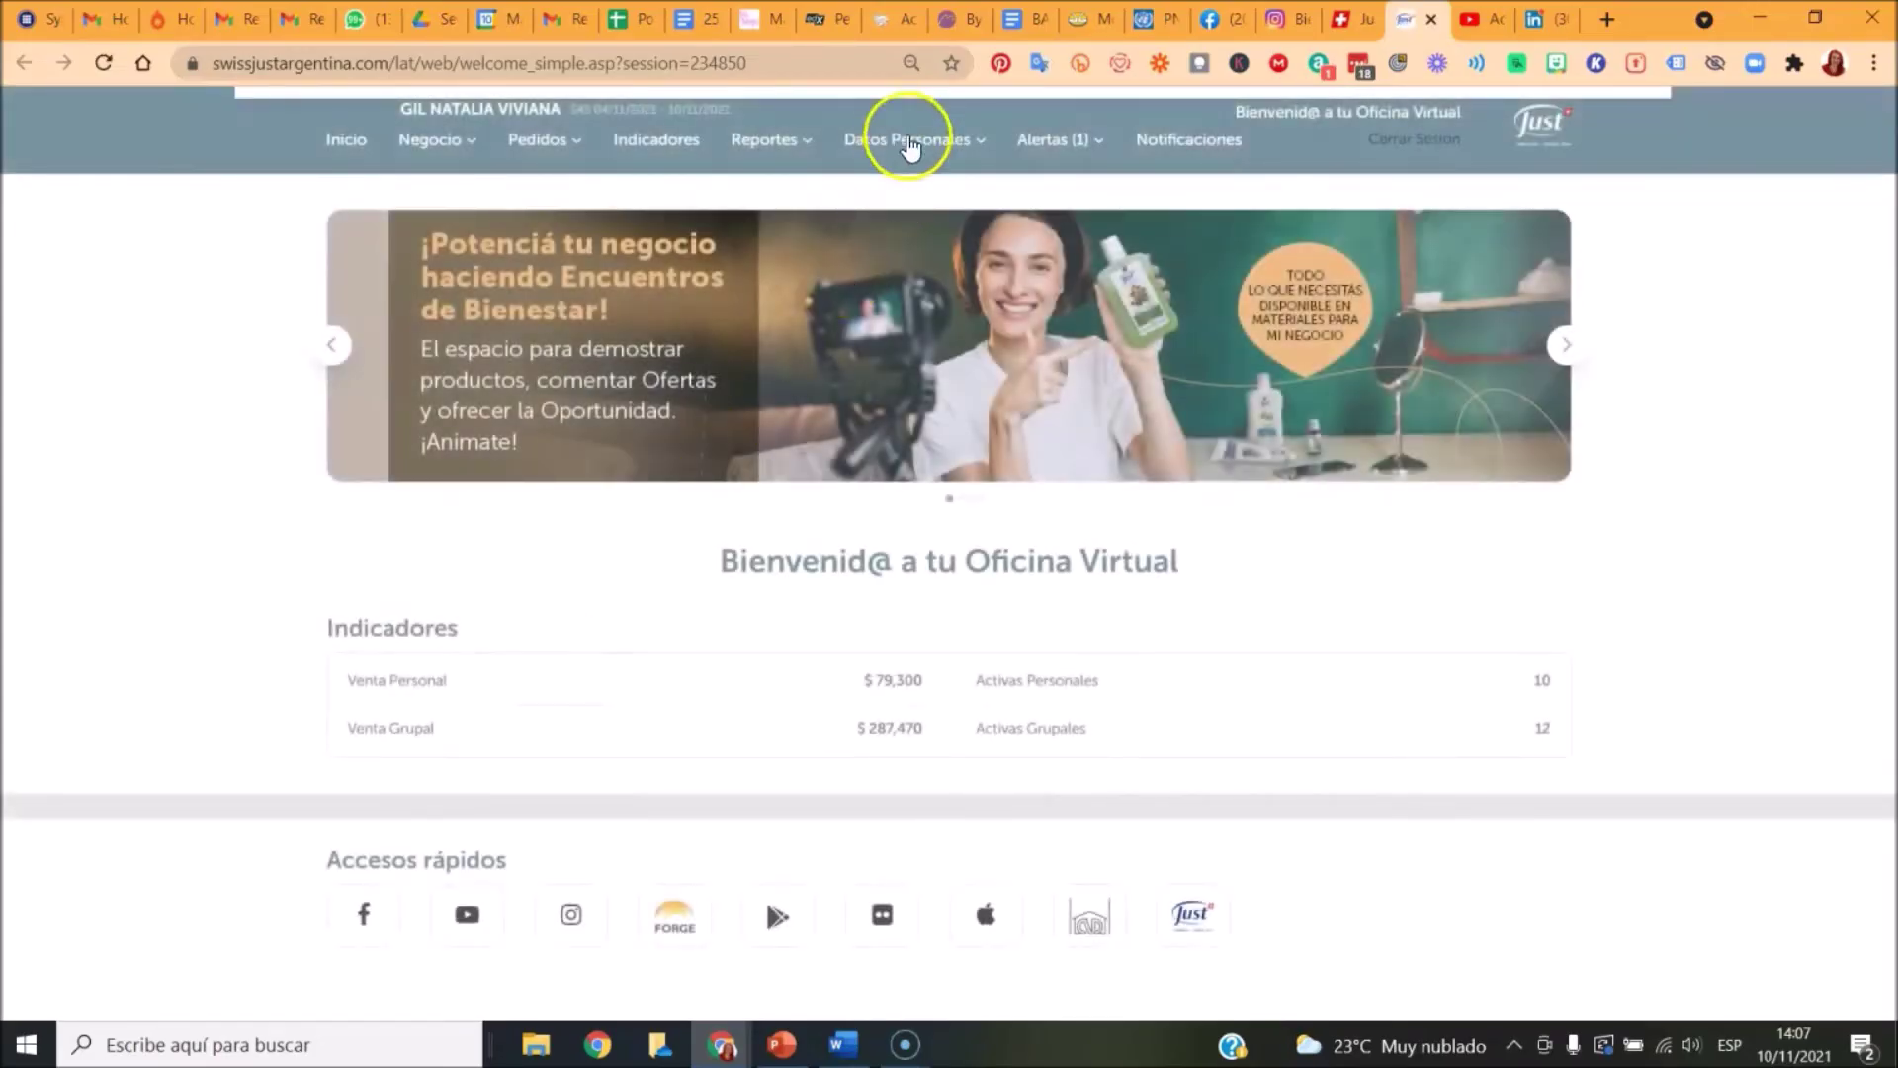
left_click(907, 139)
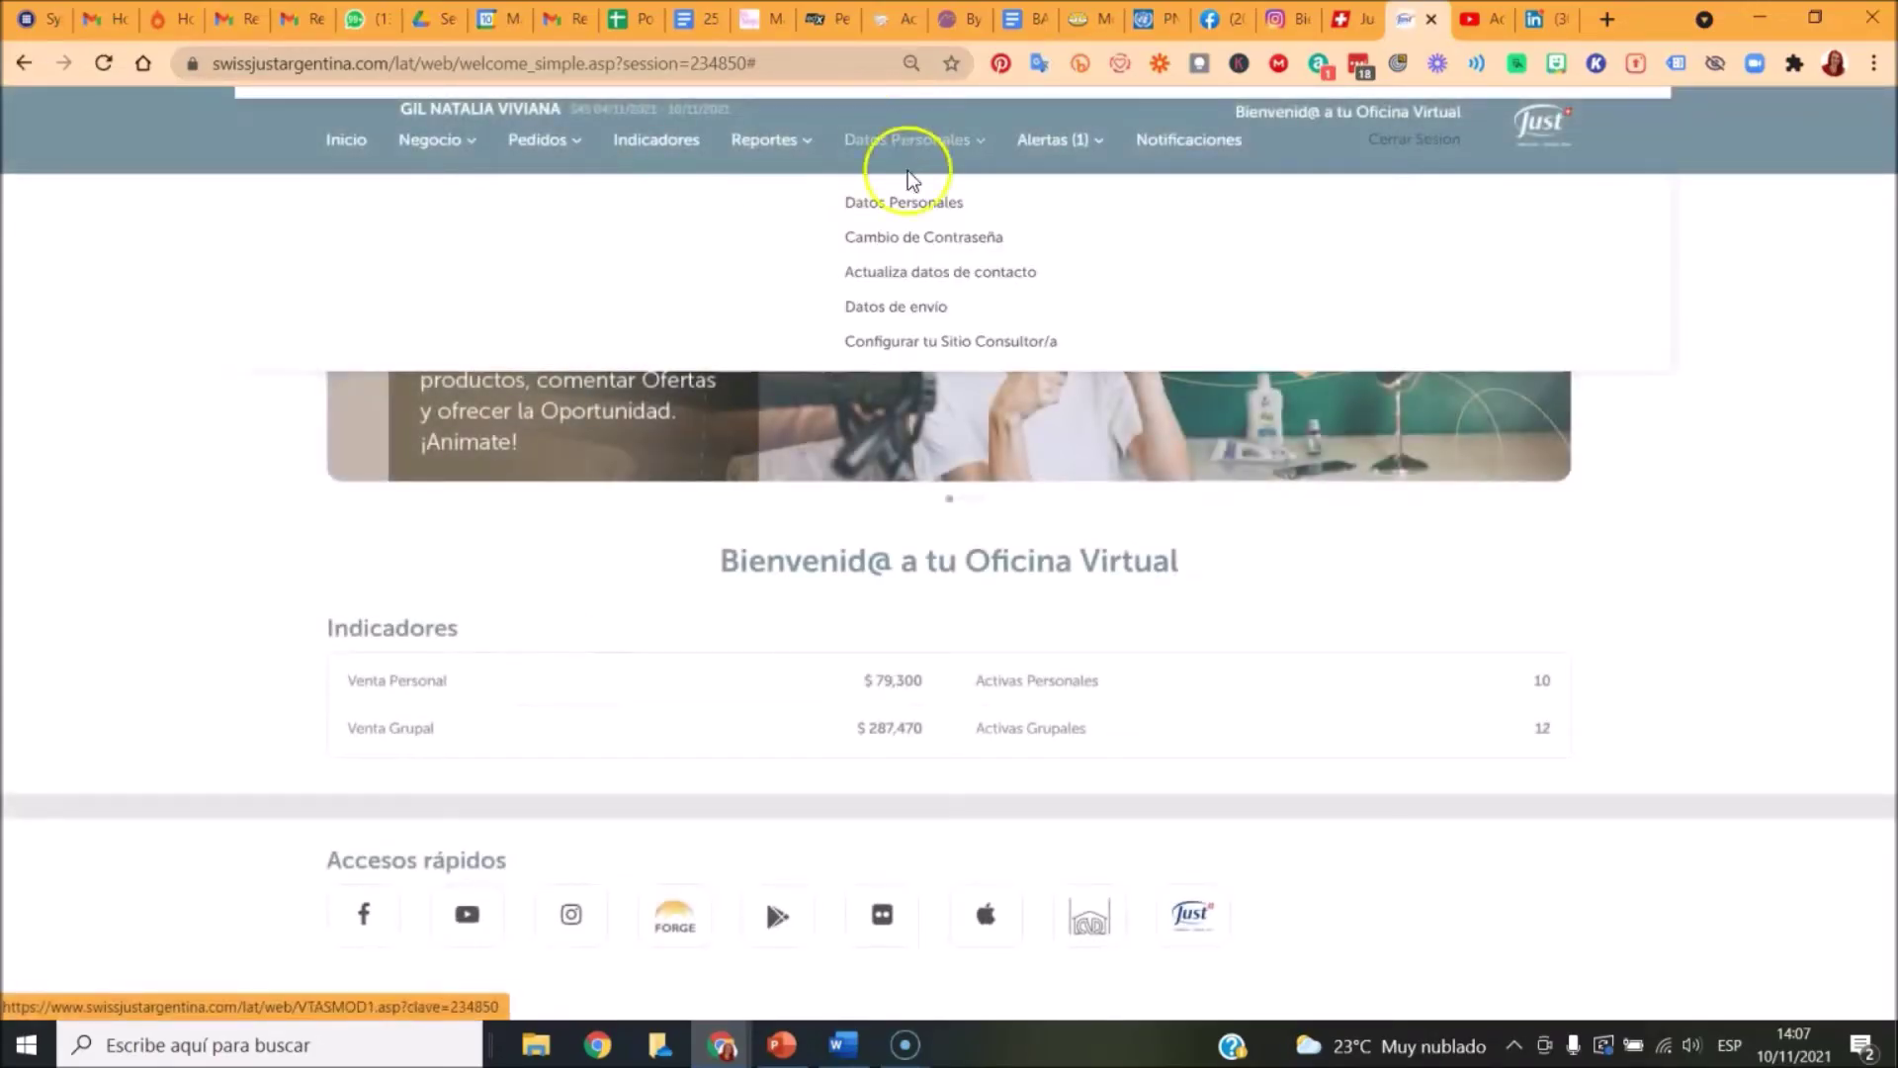
left_click(891, 346)
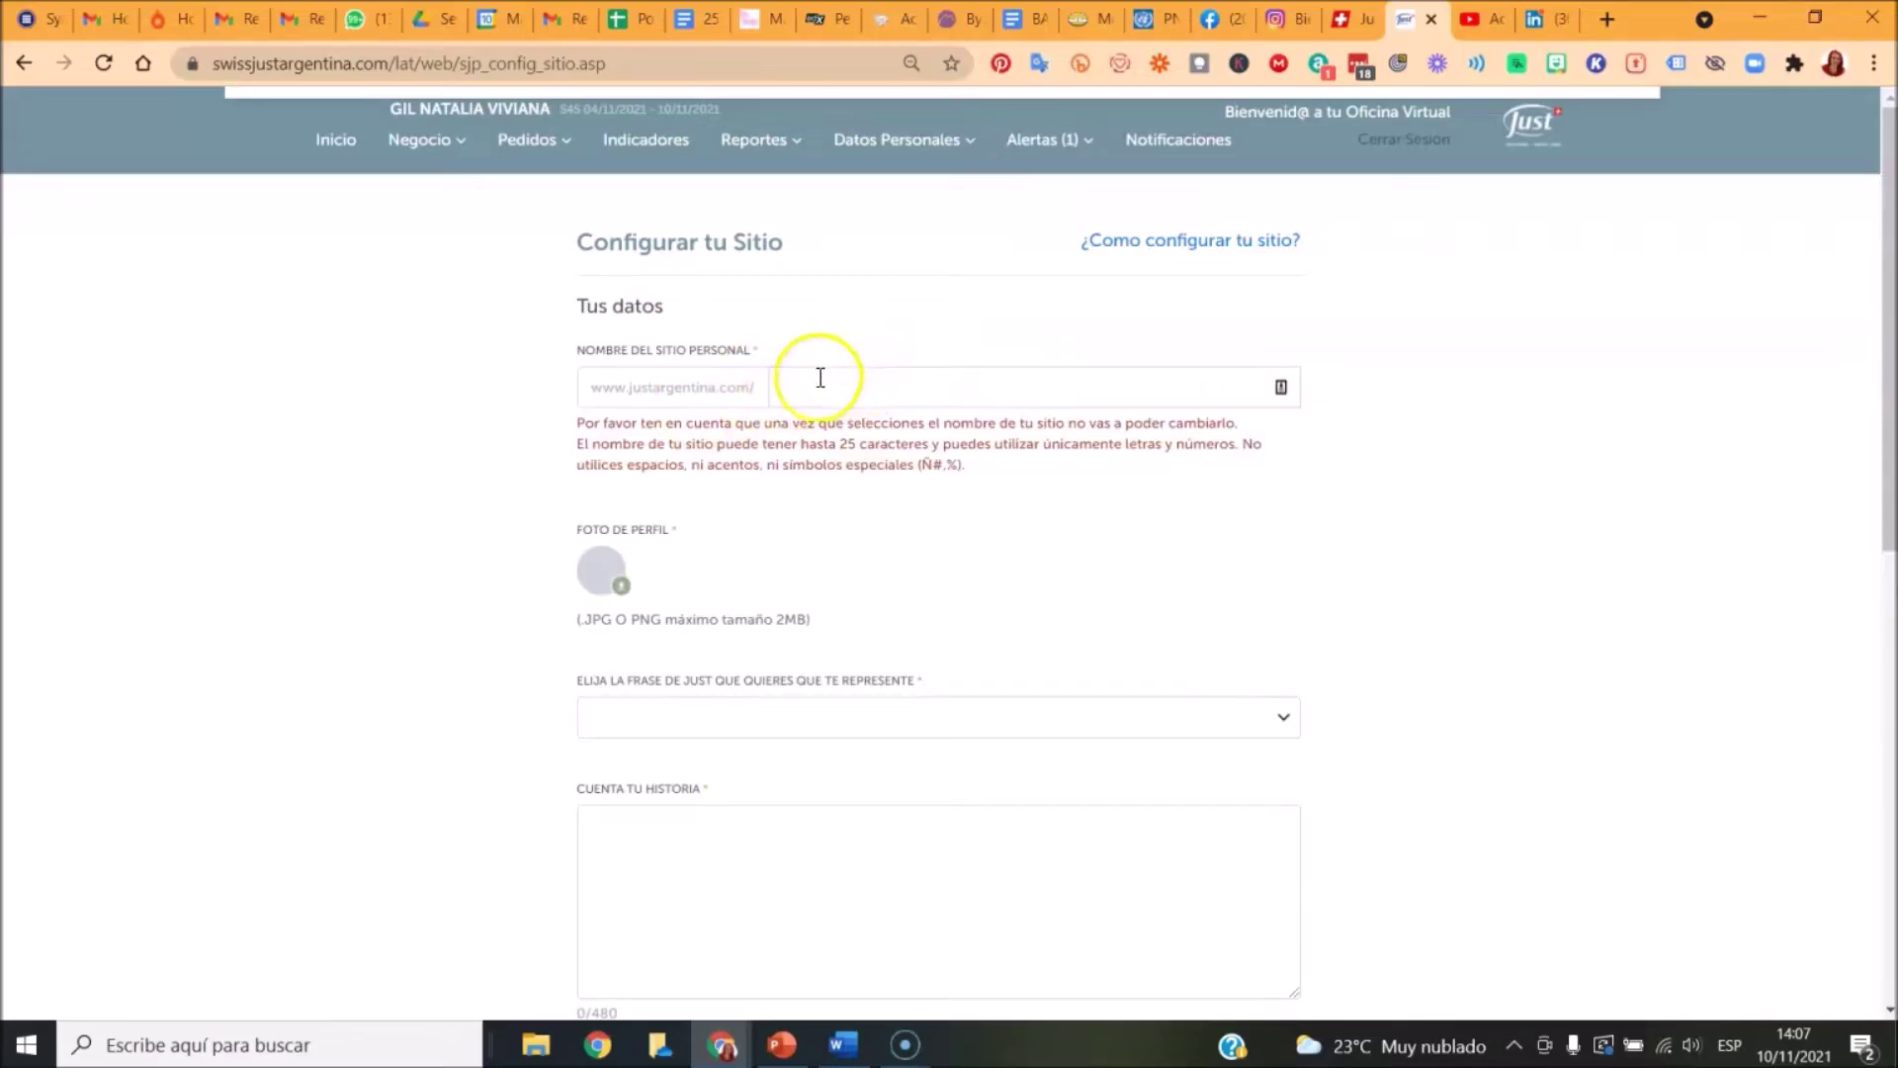
left_click(787, 383)
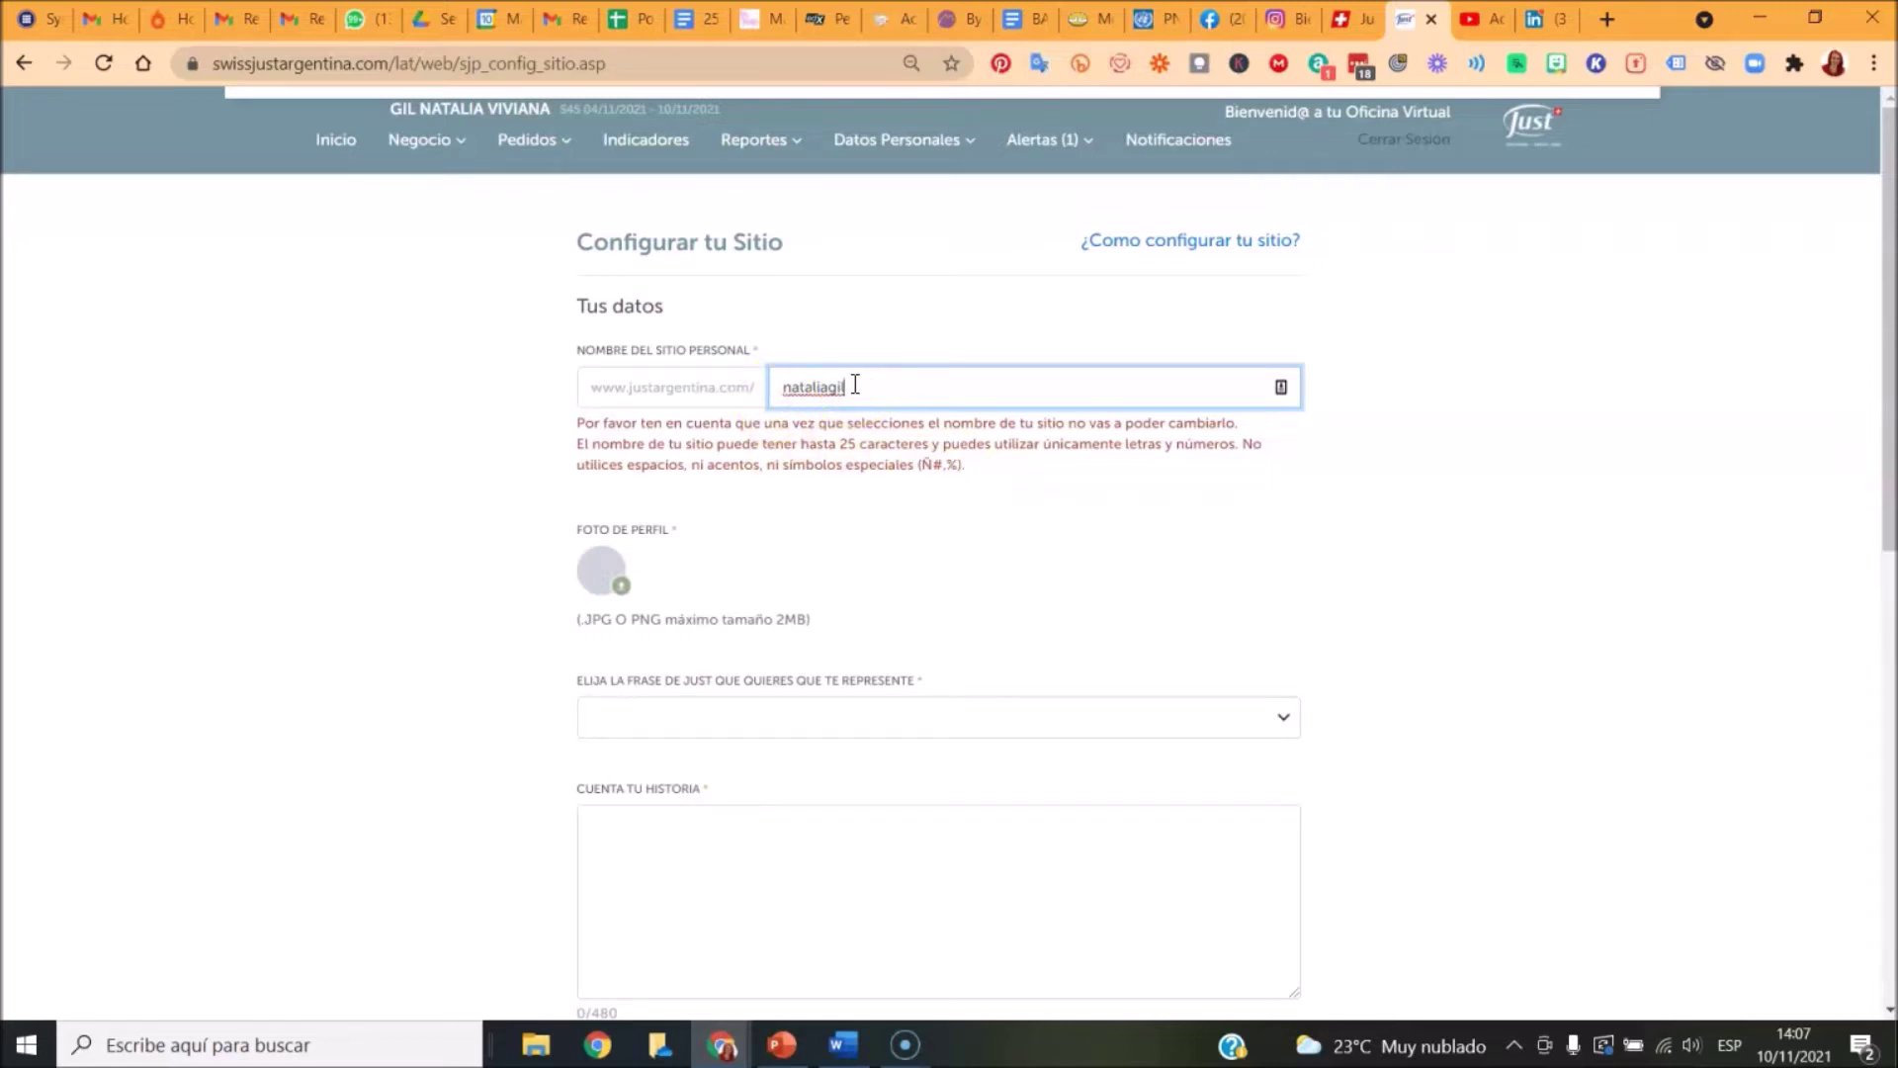
Step: Start choosing a profile photo and open the profile and brochure photos folder inside the OneDrive Imágenes folder
left_click(591, 572)
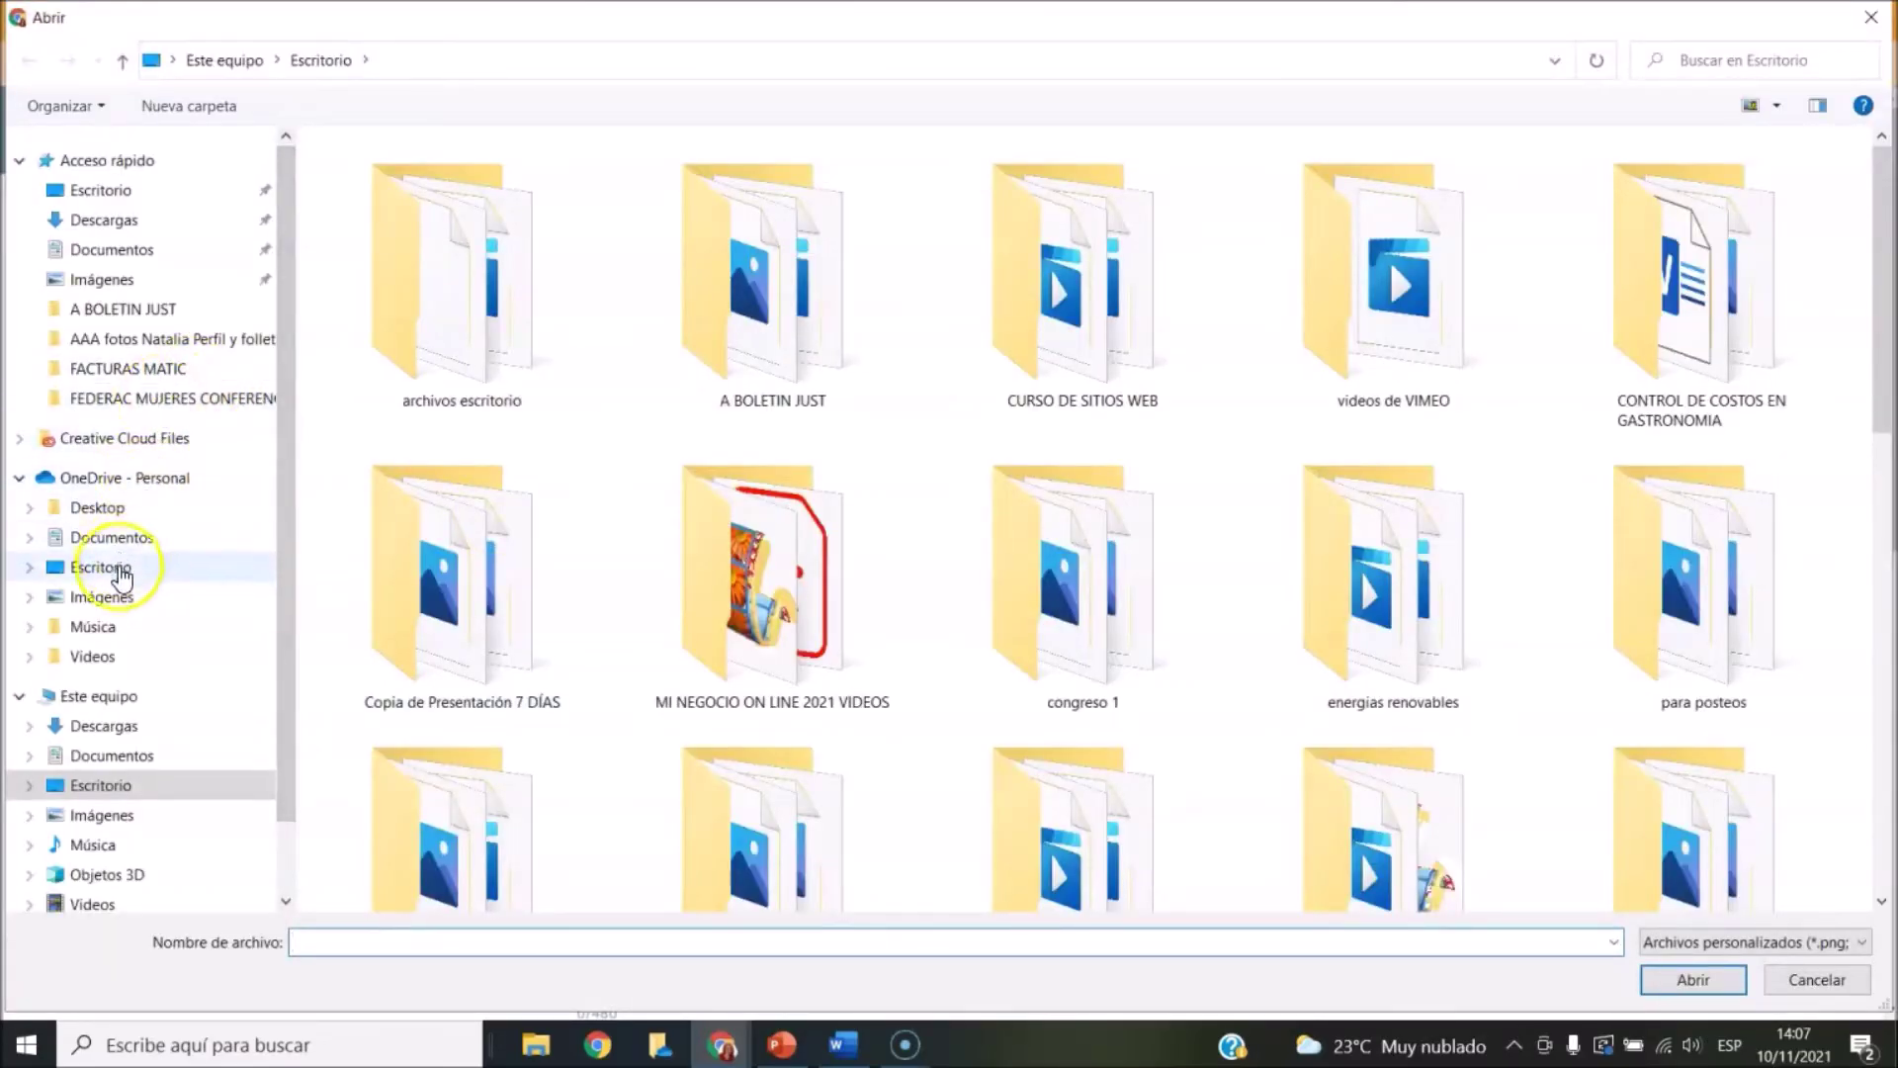
left_click(120, 599)
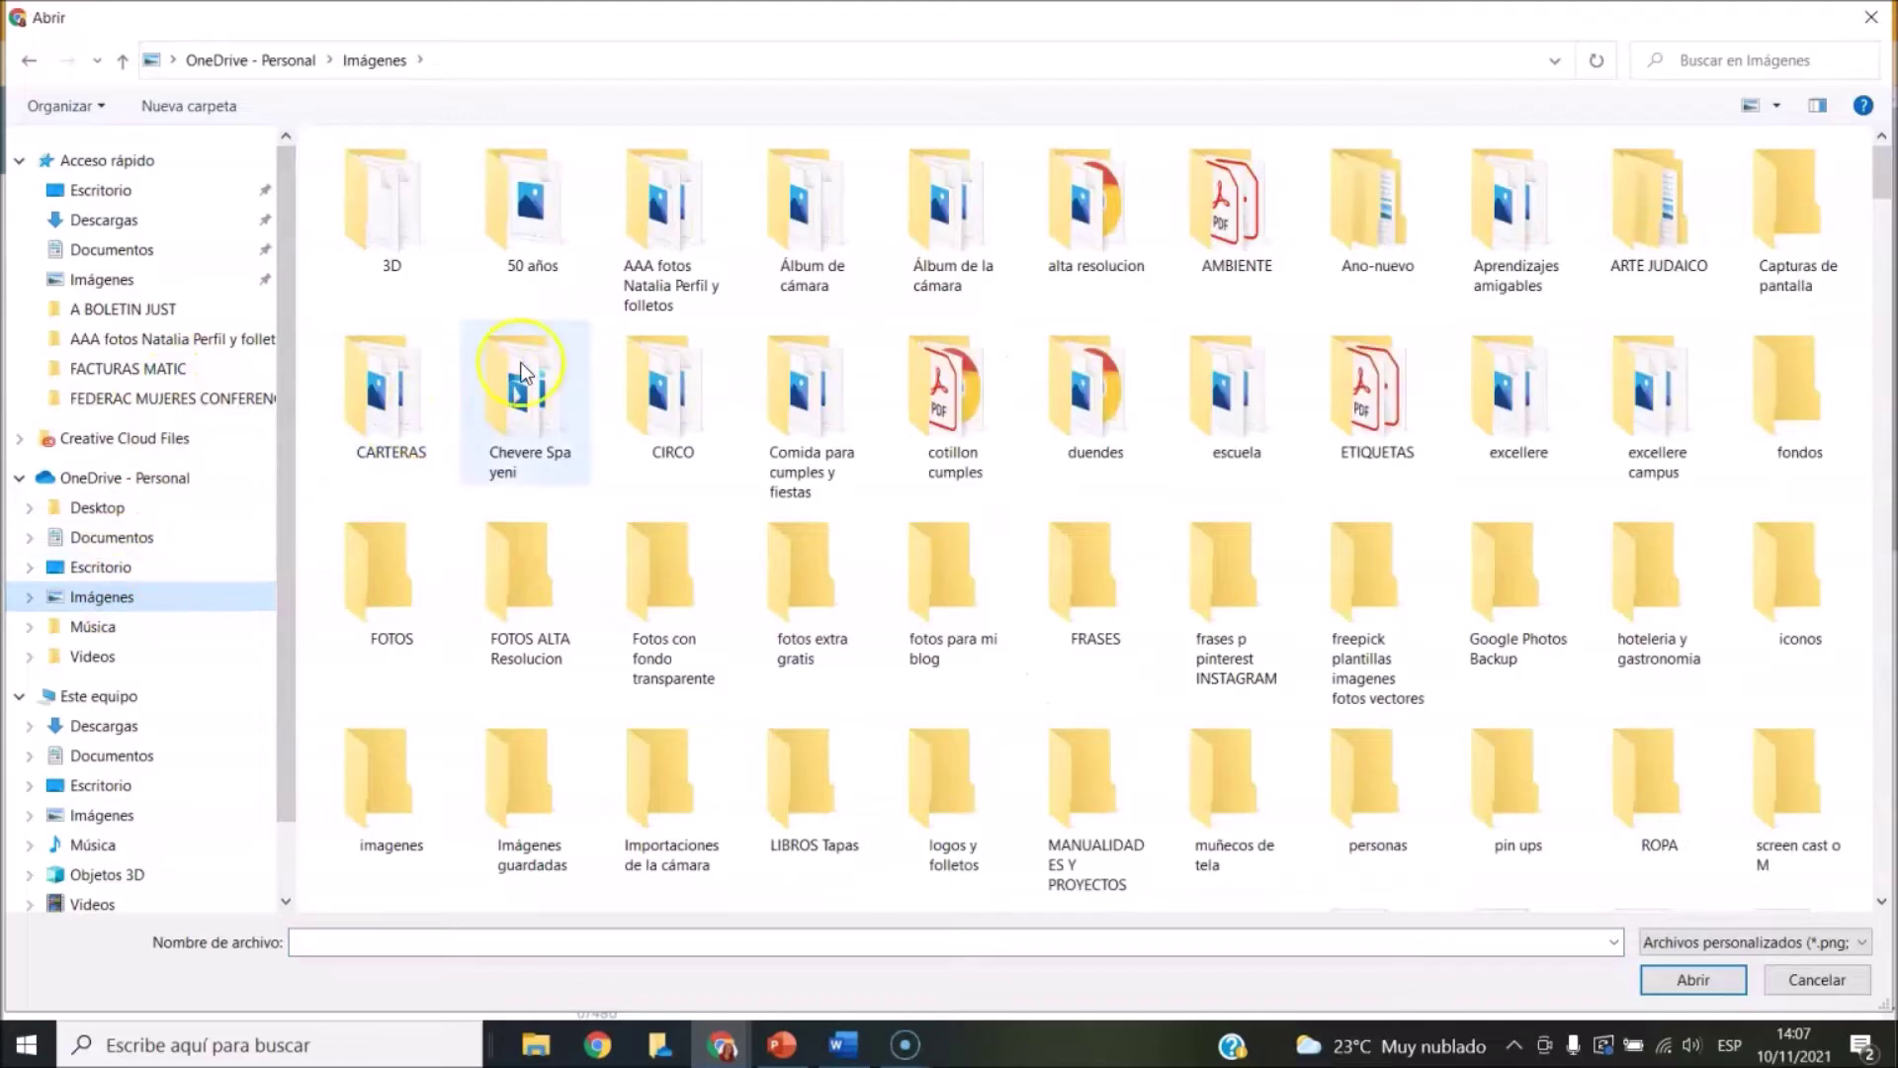
left_click(639, 223)
double_click(639, 224)
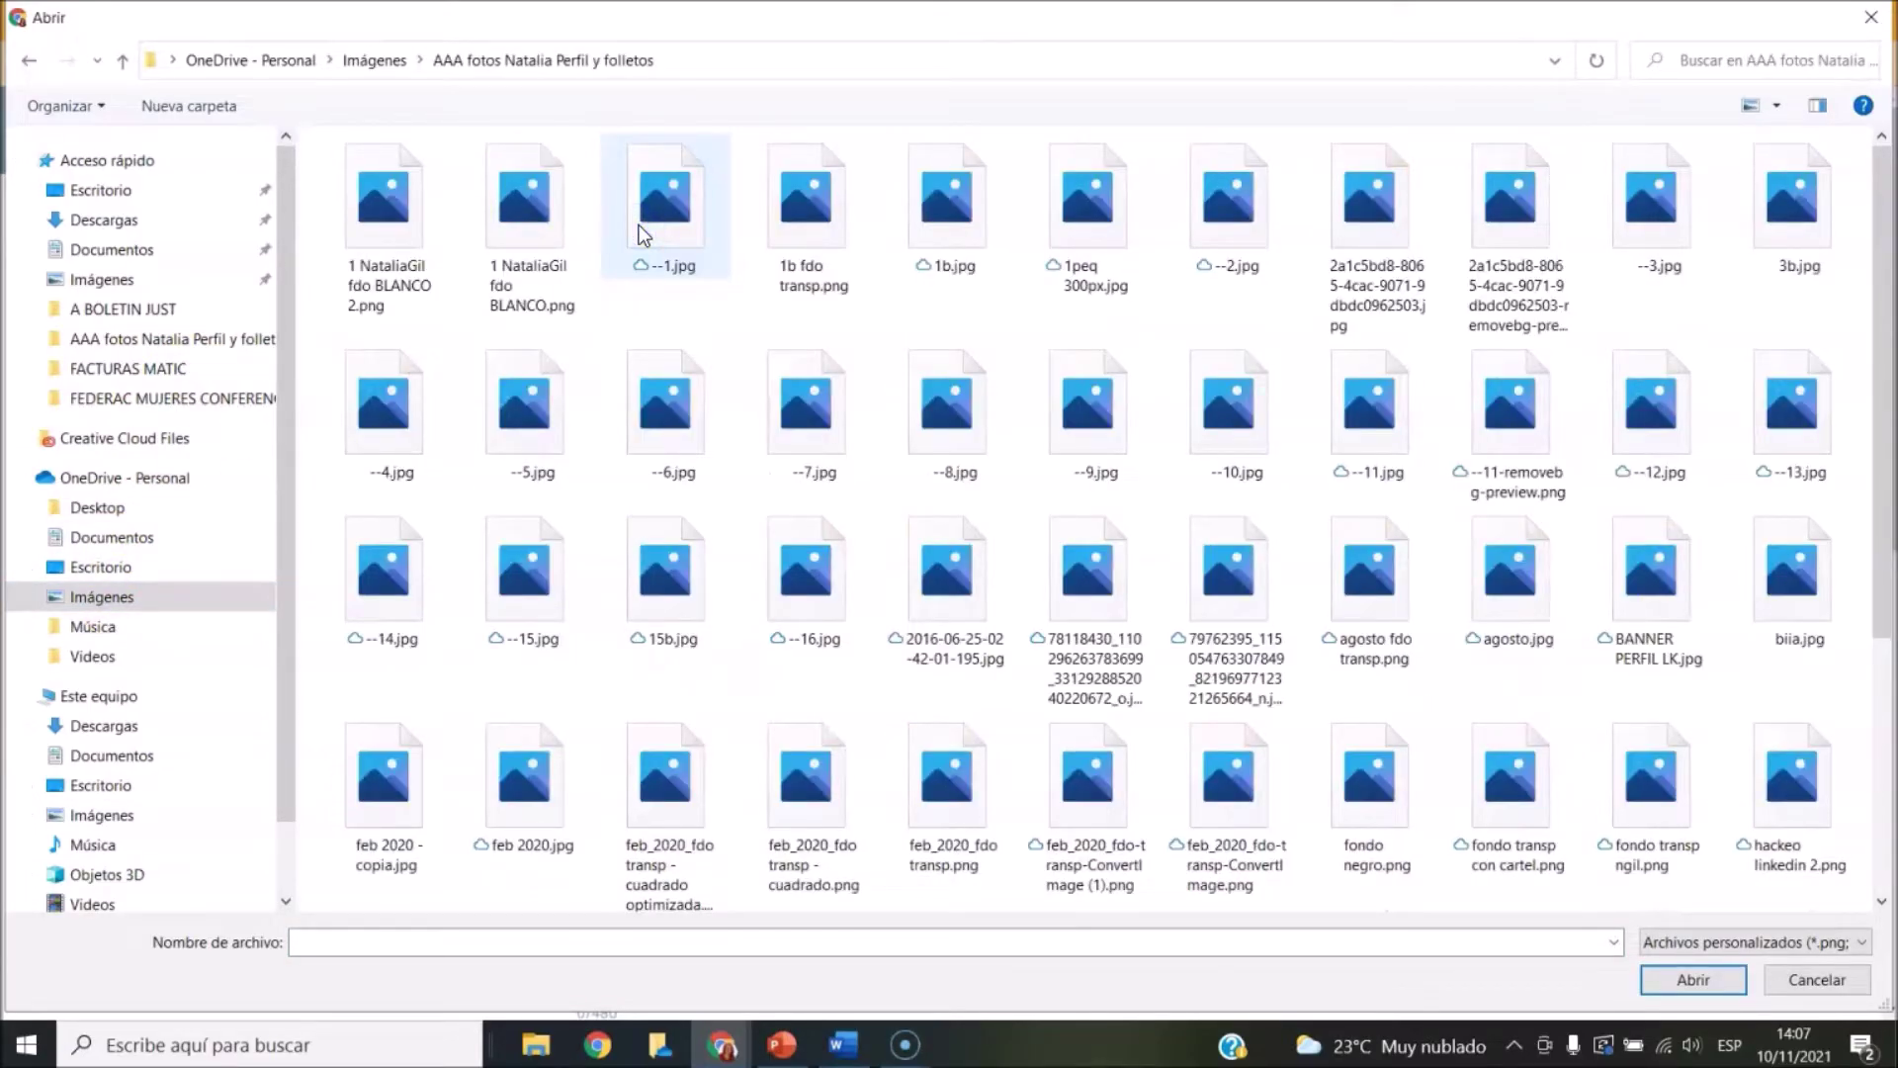
Step: Display the photo folder's files as very large icons
scroll(1879, 249, "down", 3)
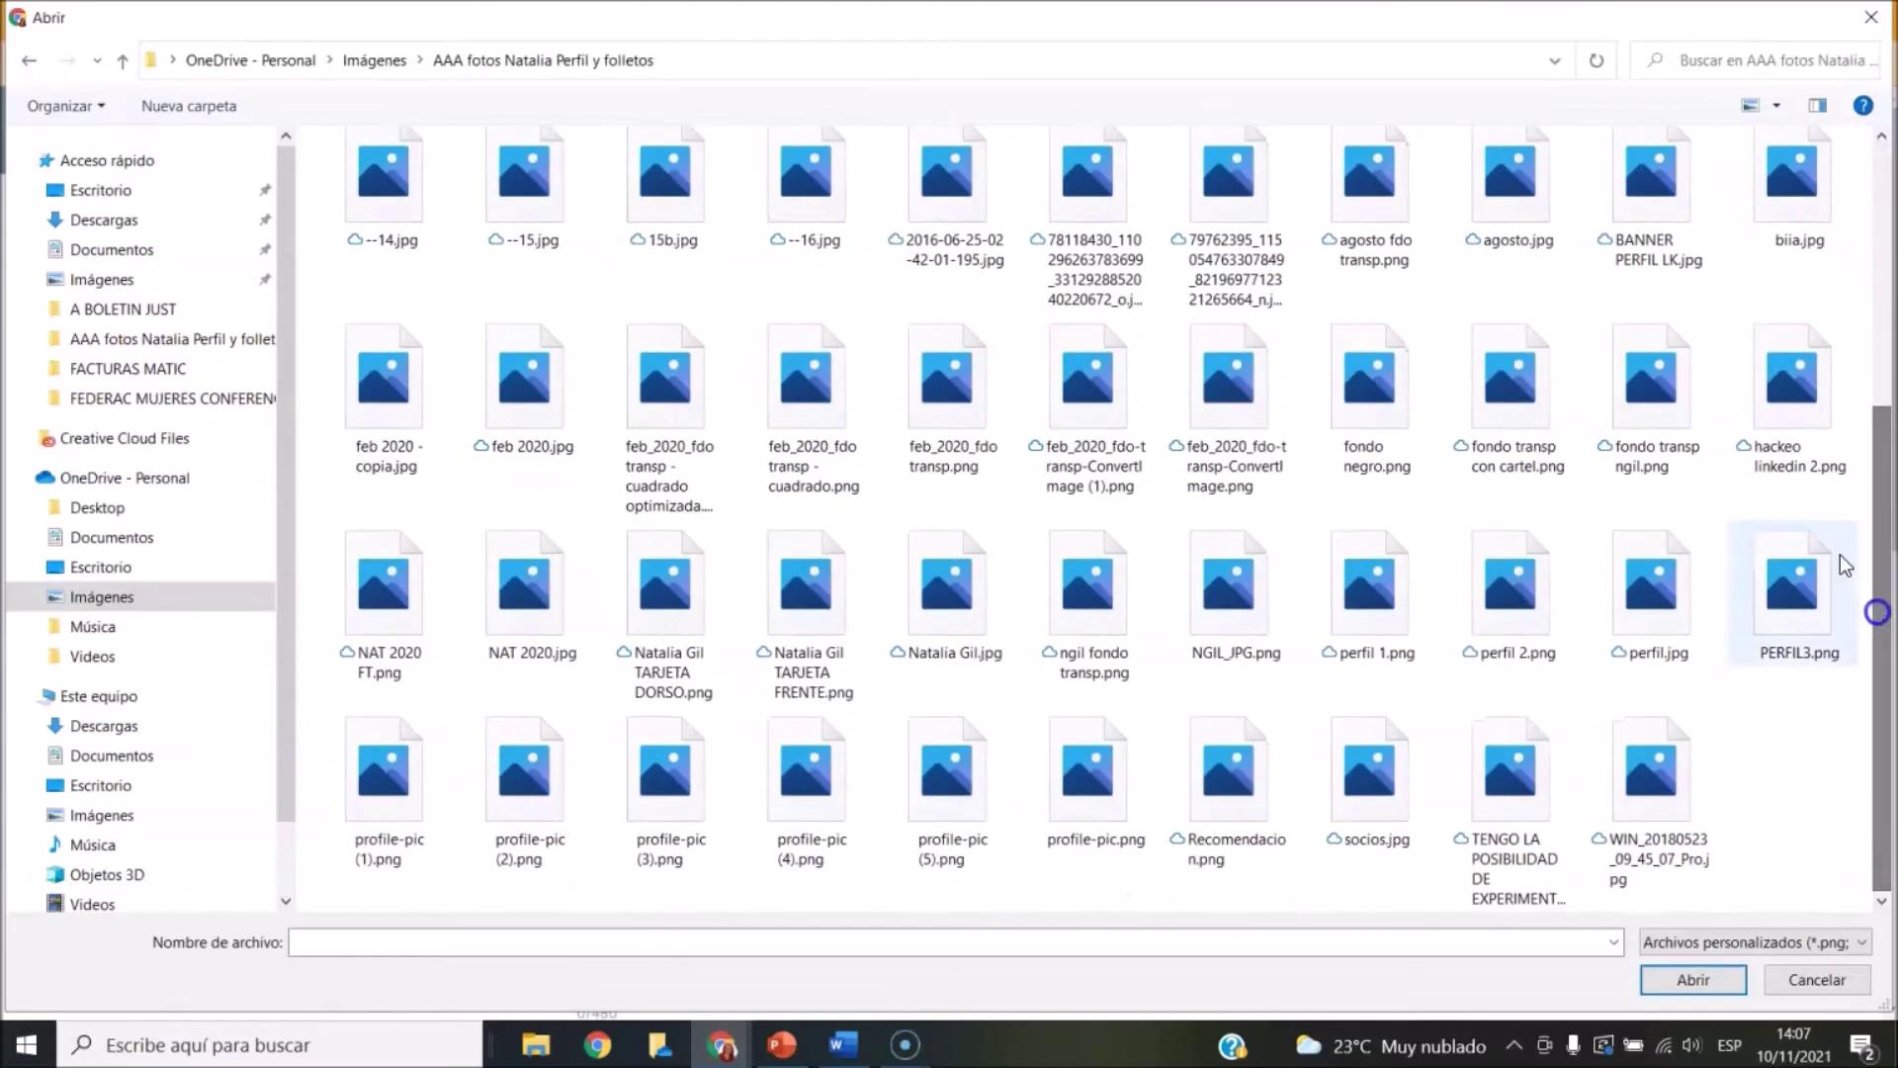
left_click(1776, 105)
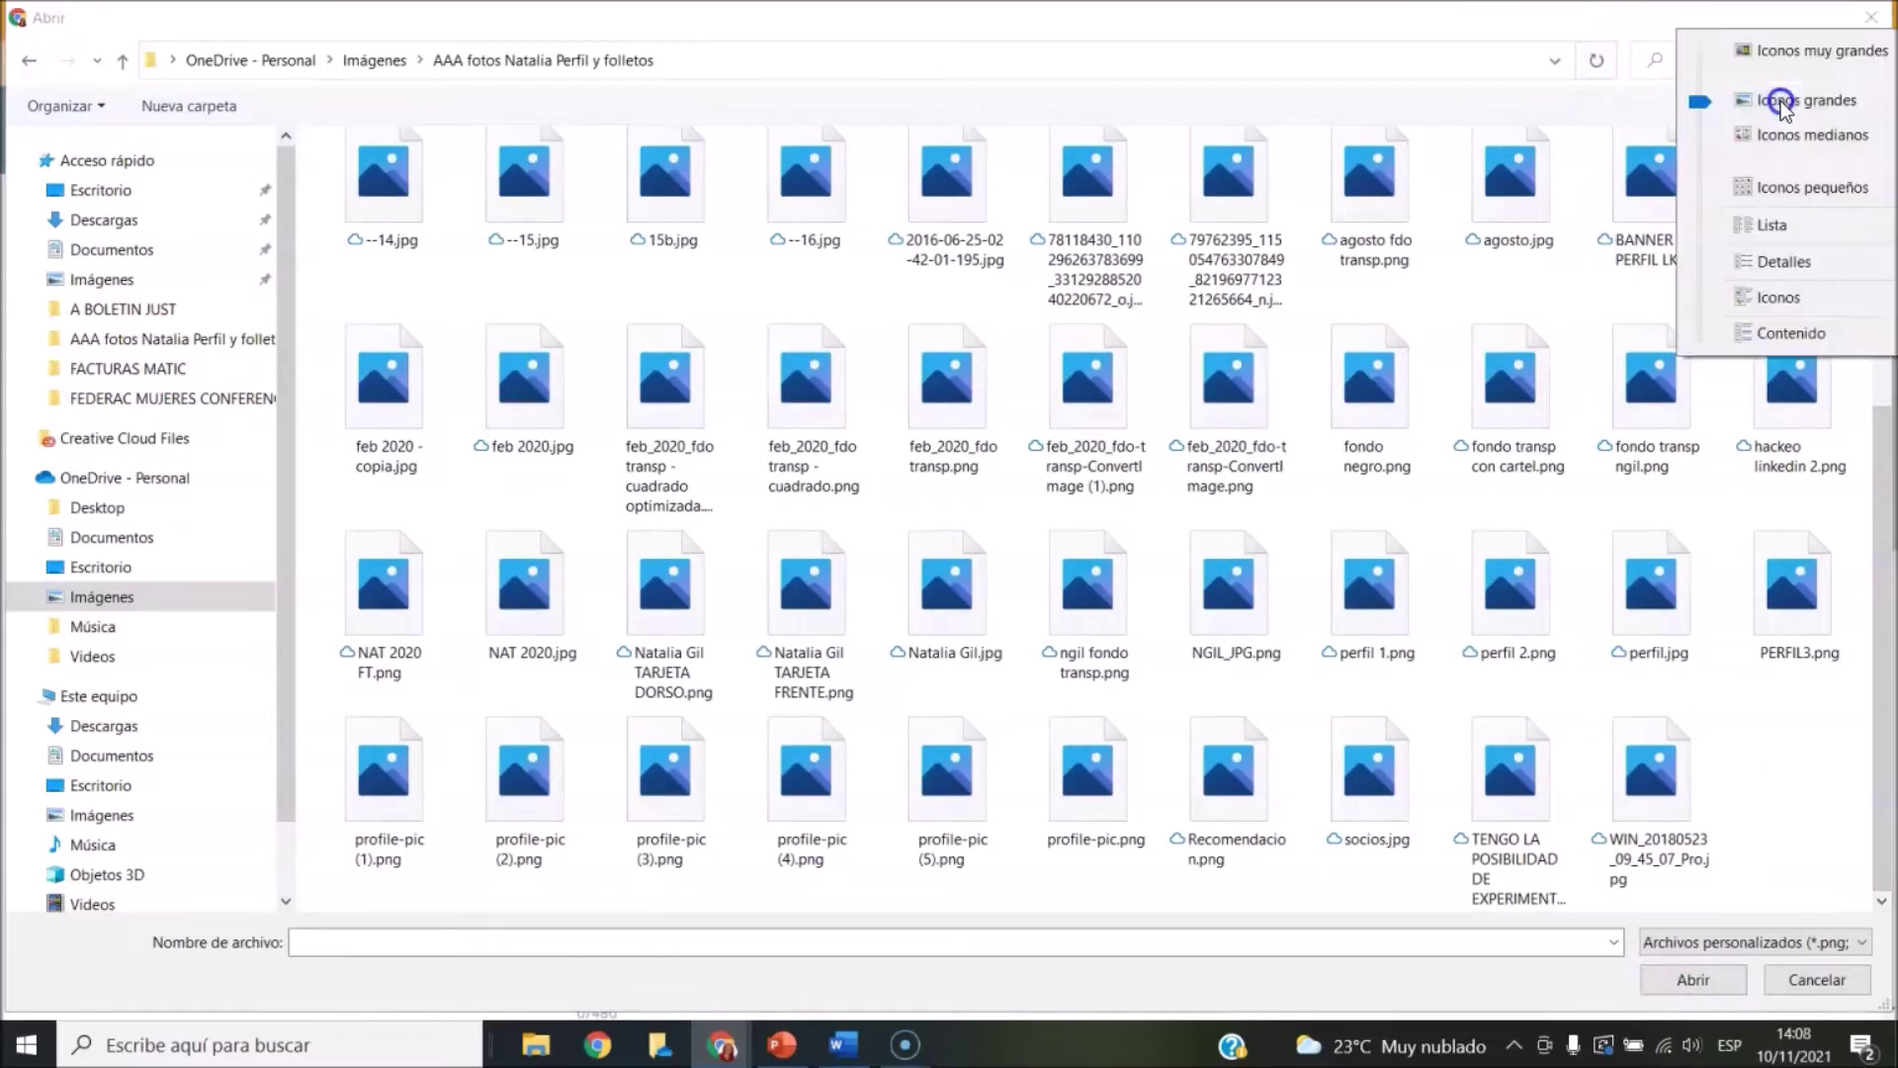
left_click(1793, 54)
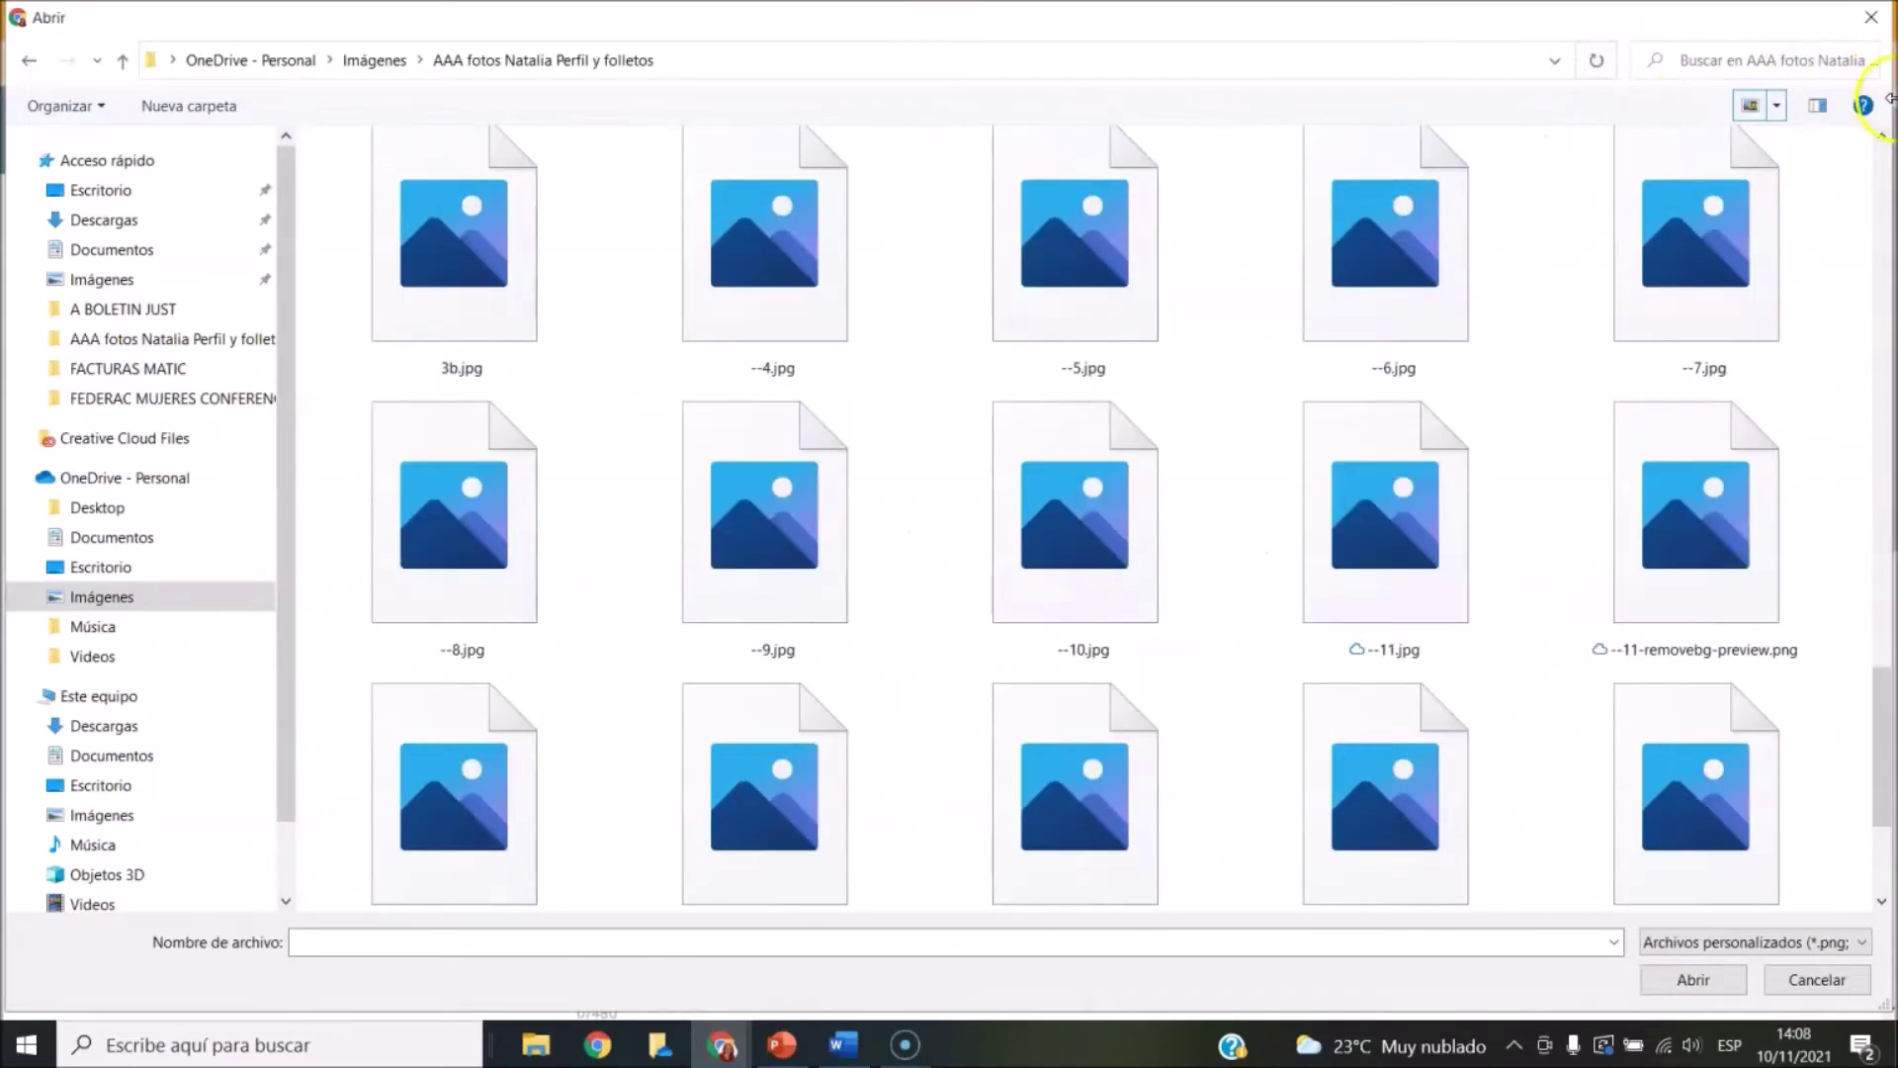
Step: Find the consultant's white-background portrait ending in "fdo BLANCO.png" and upload it as the profile photo
left_click_drag(1884, 773, 1784, 254)
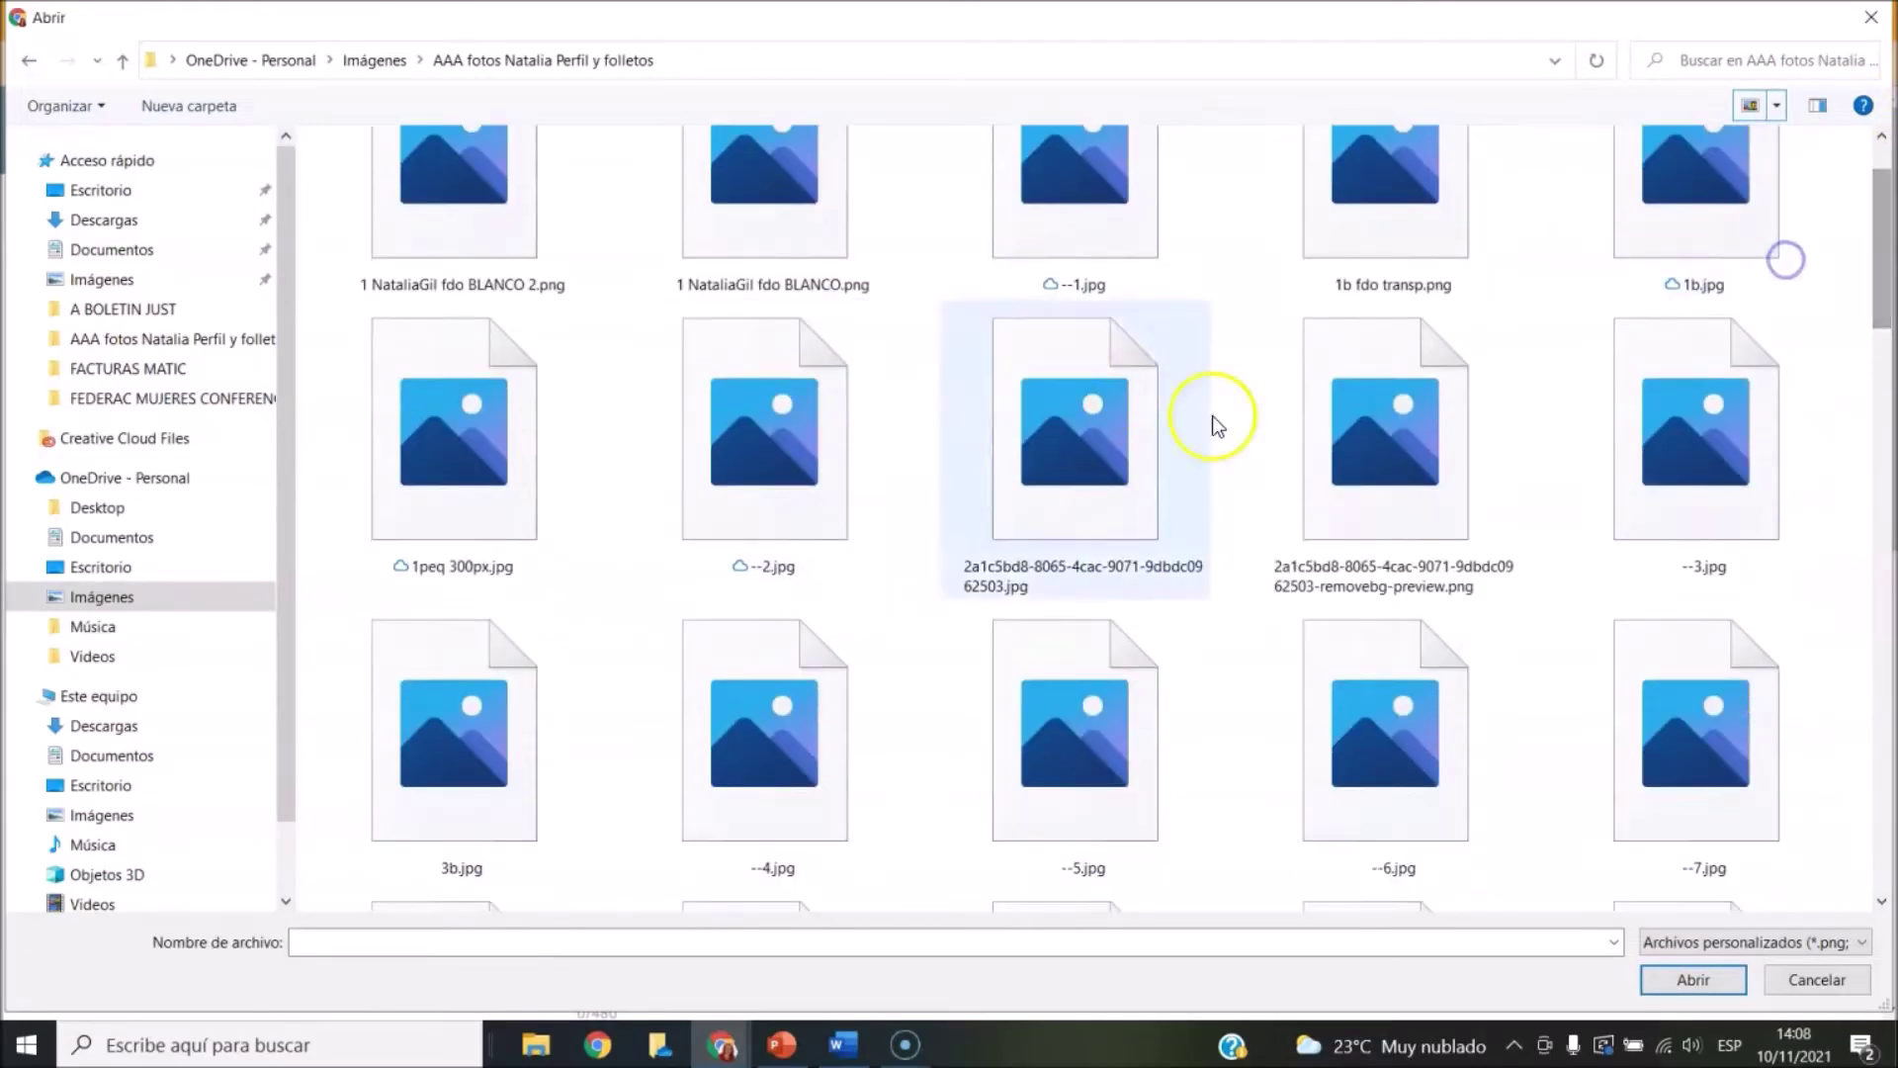
scroll(898, 704, "down", 10)
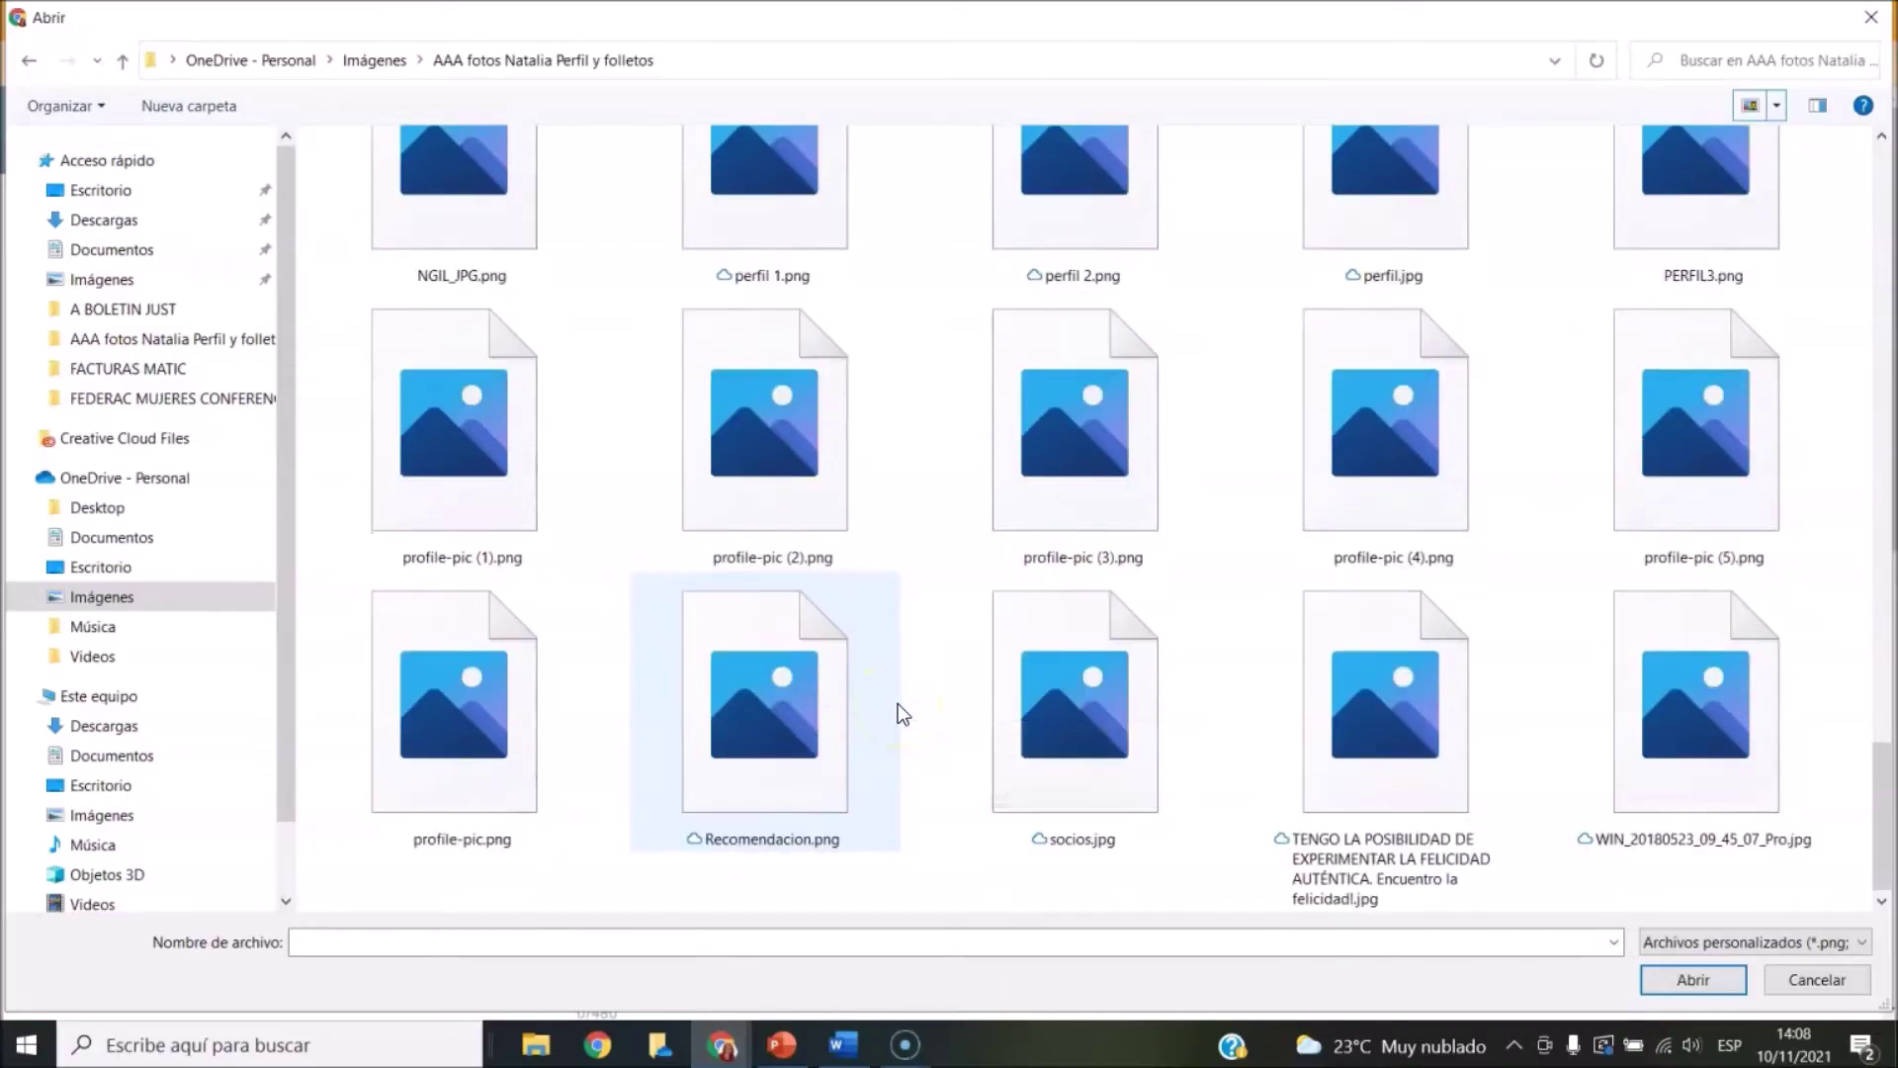
scroll(898, 703, "up", 3)
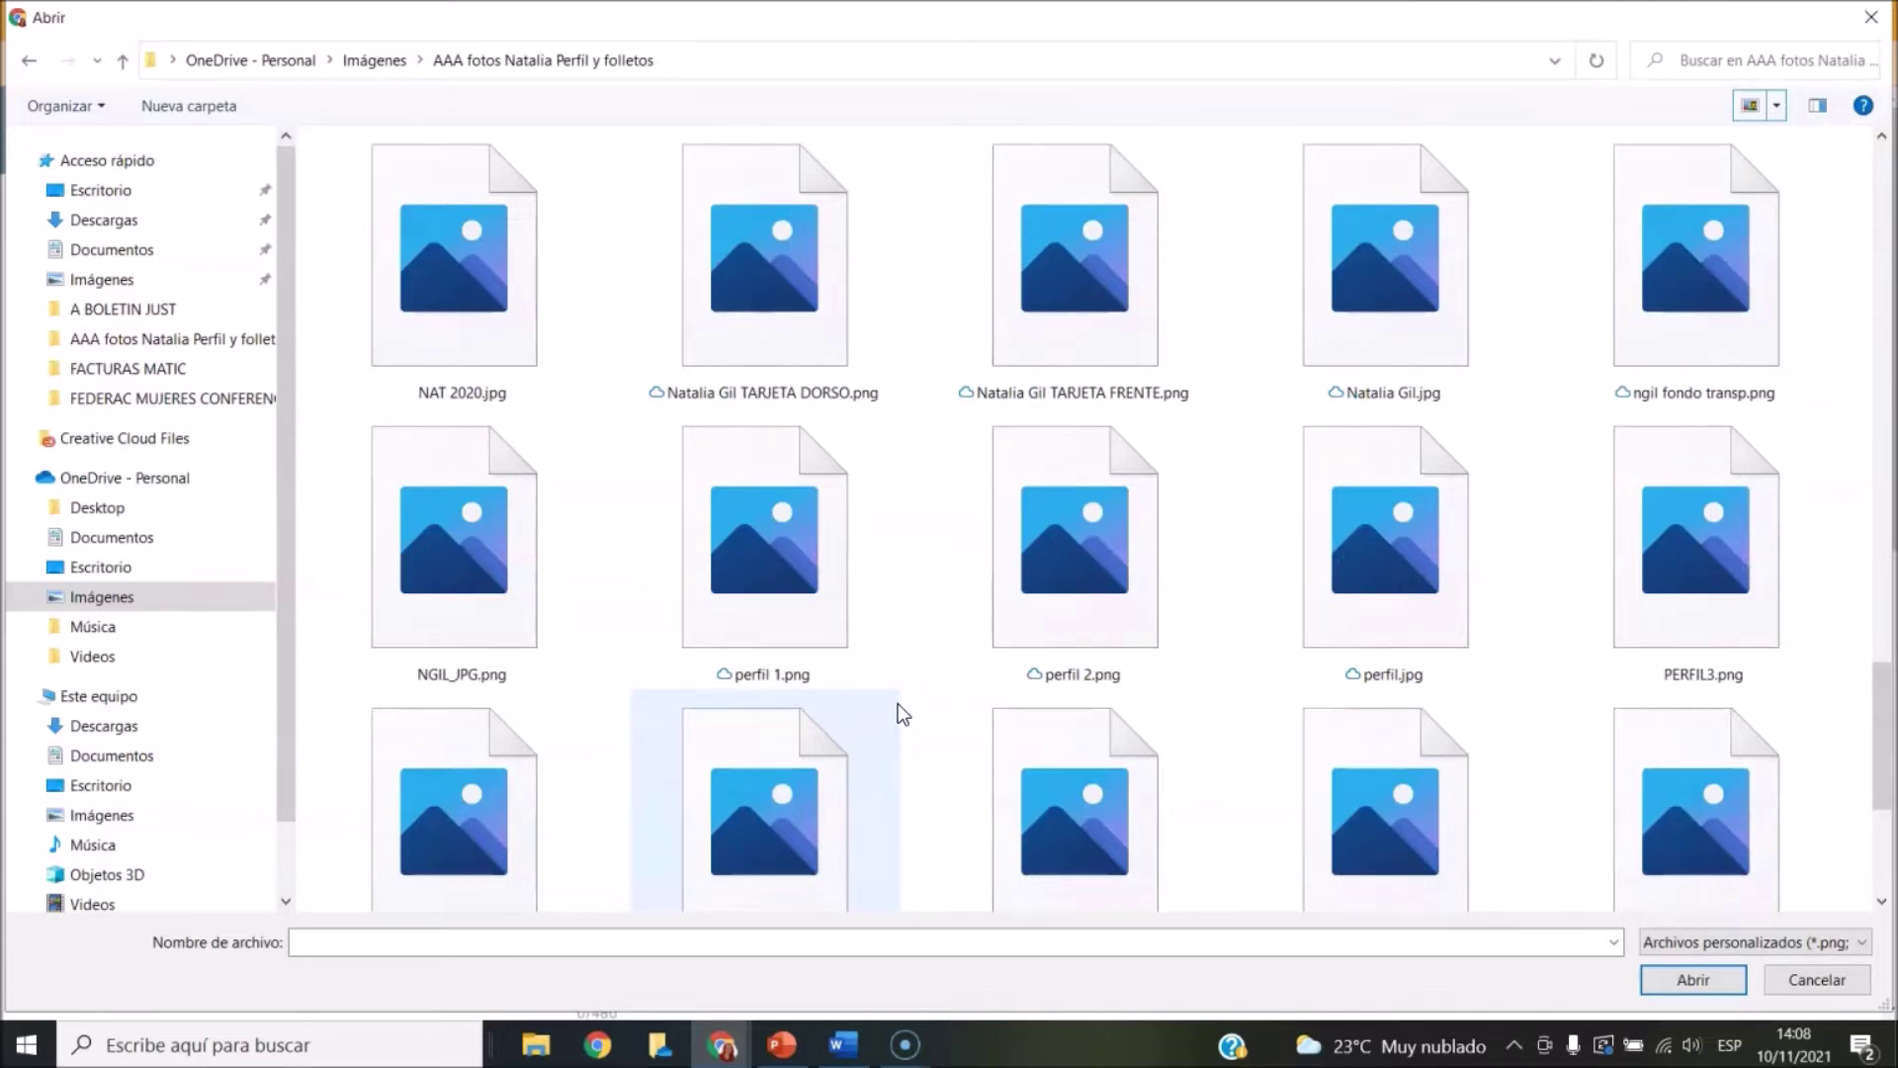
scroll(898, 703, "up", 5)
left_click(719, 237)
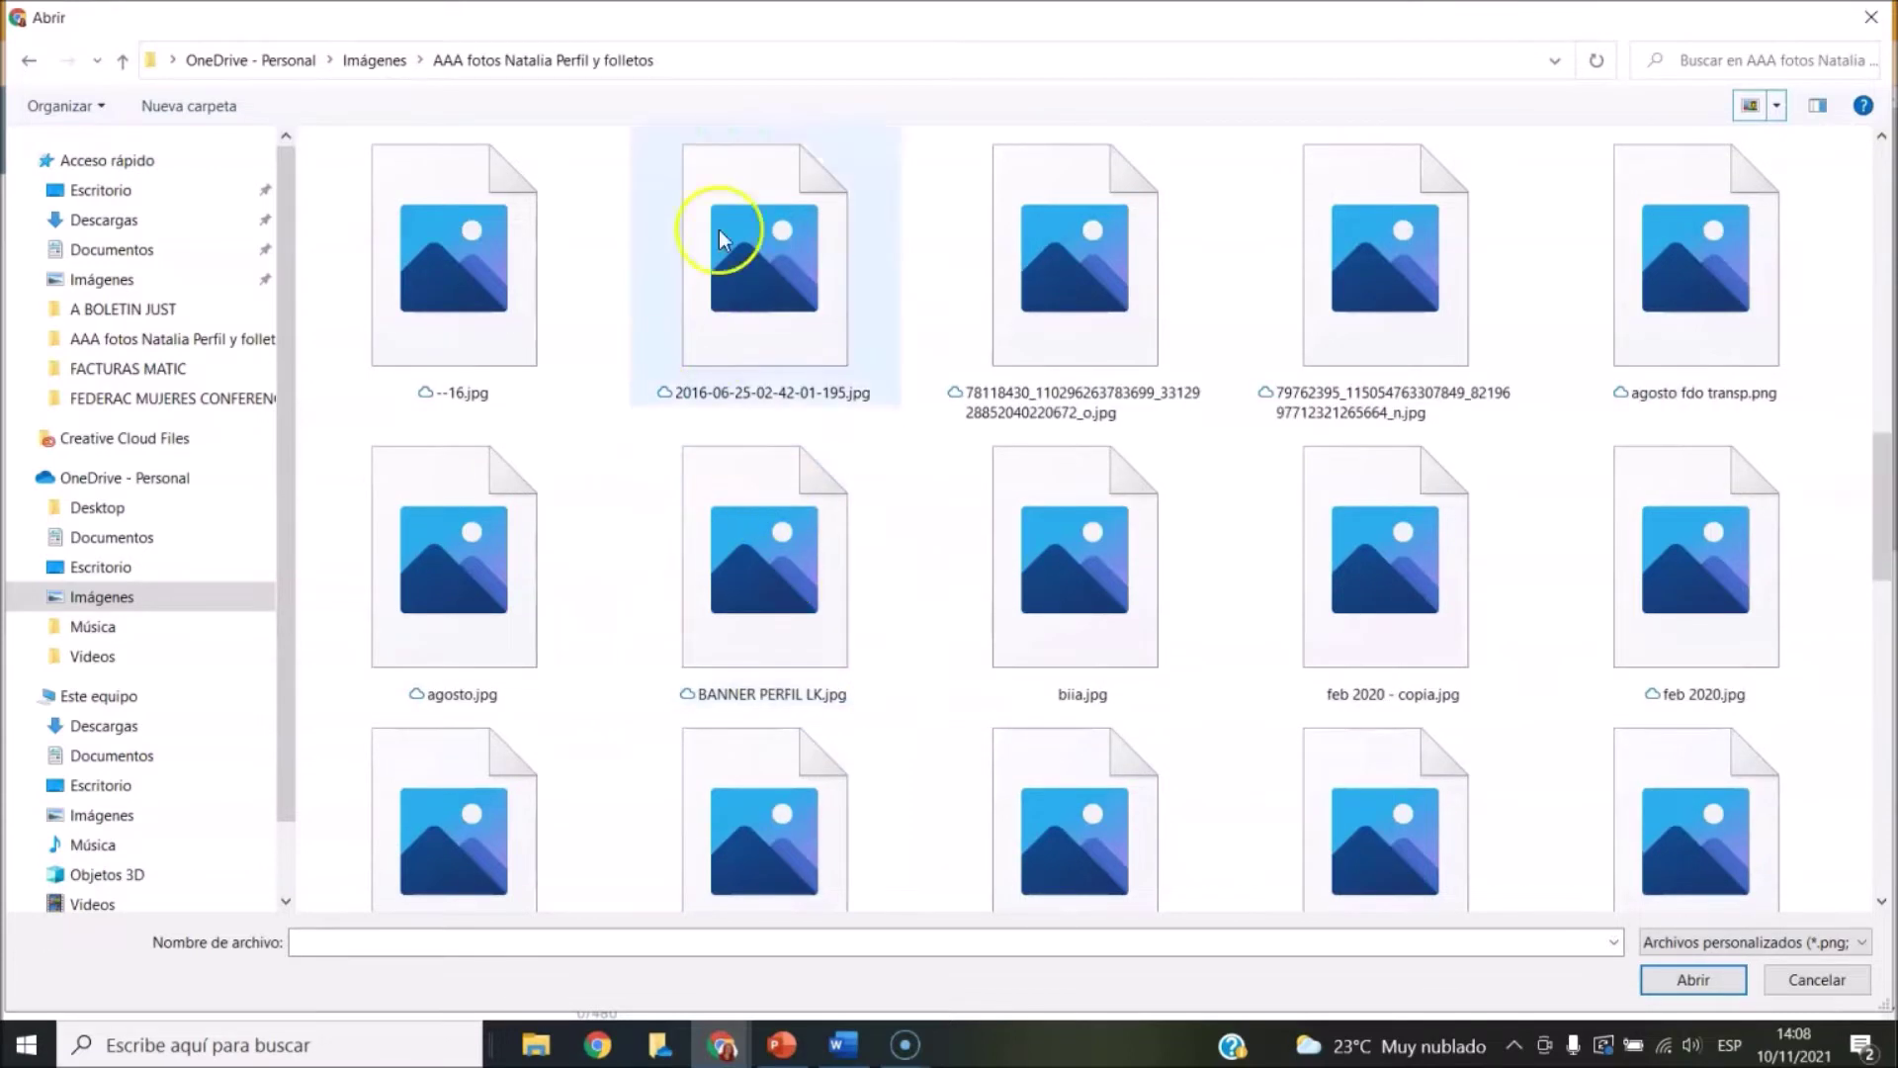
scroll(786, 299, "up", 5)
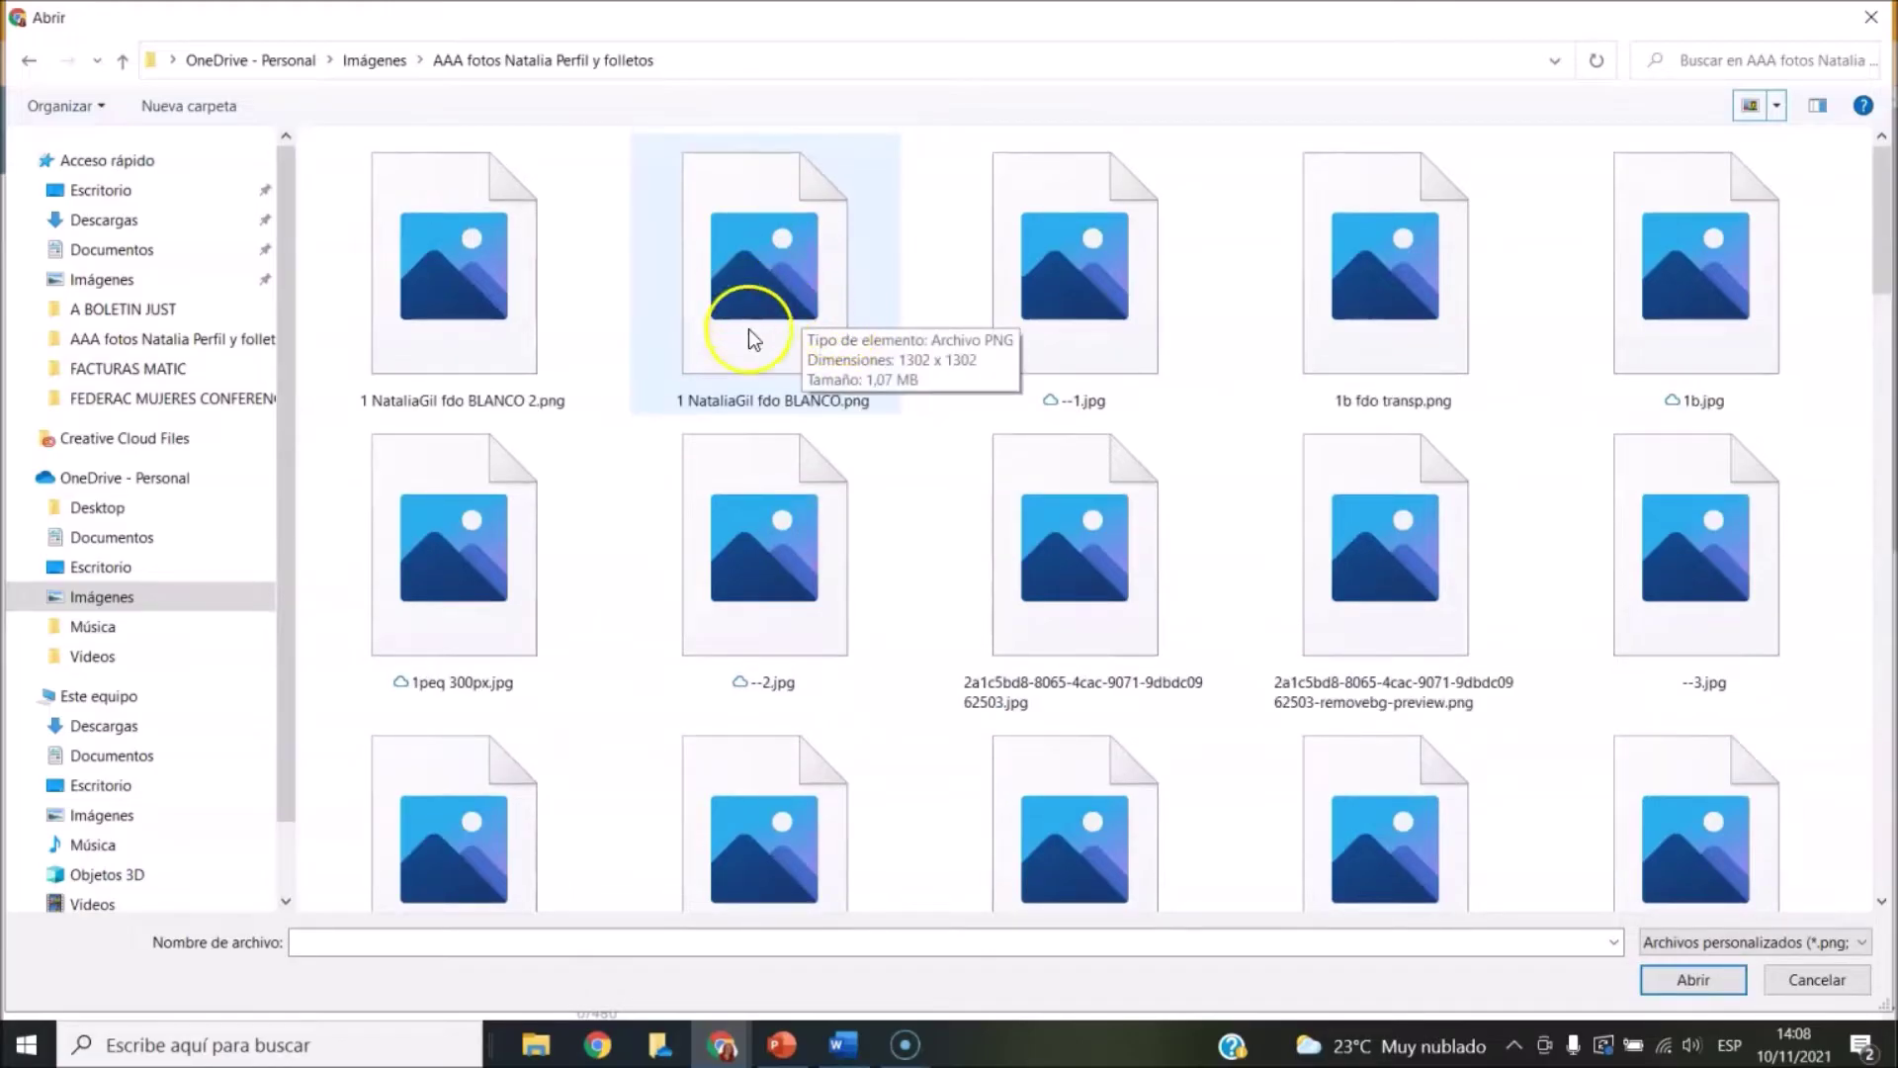
left_click(753, 278)
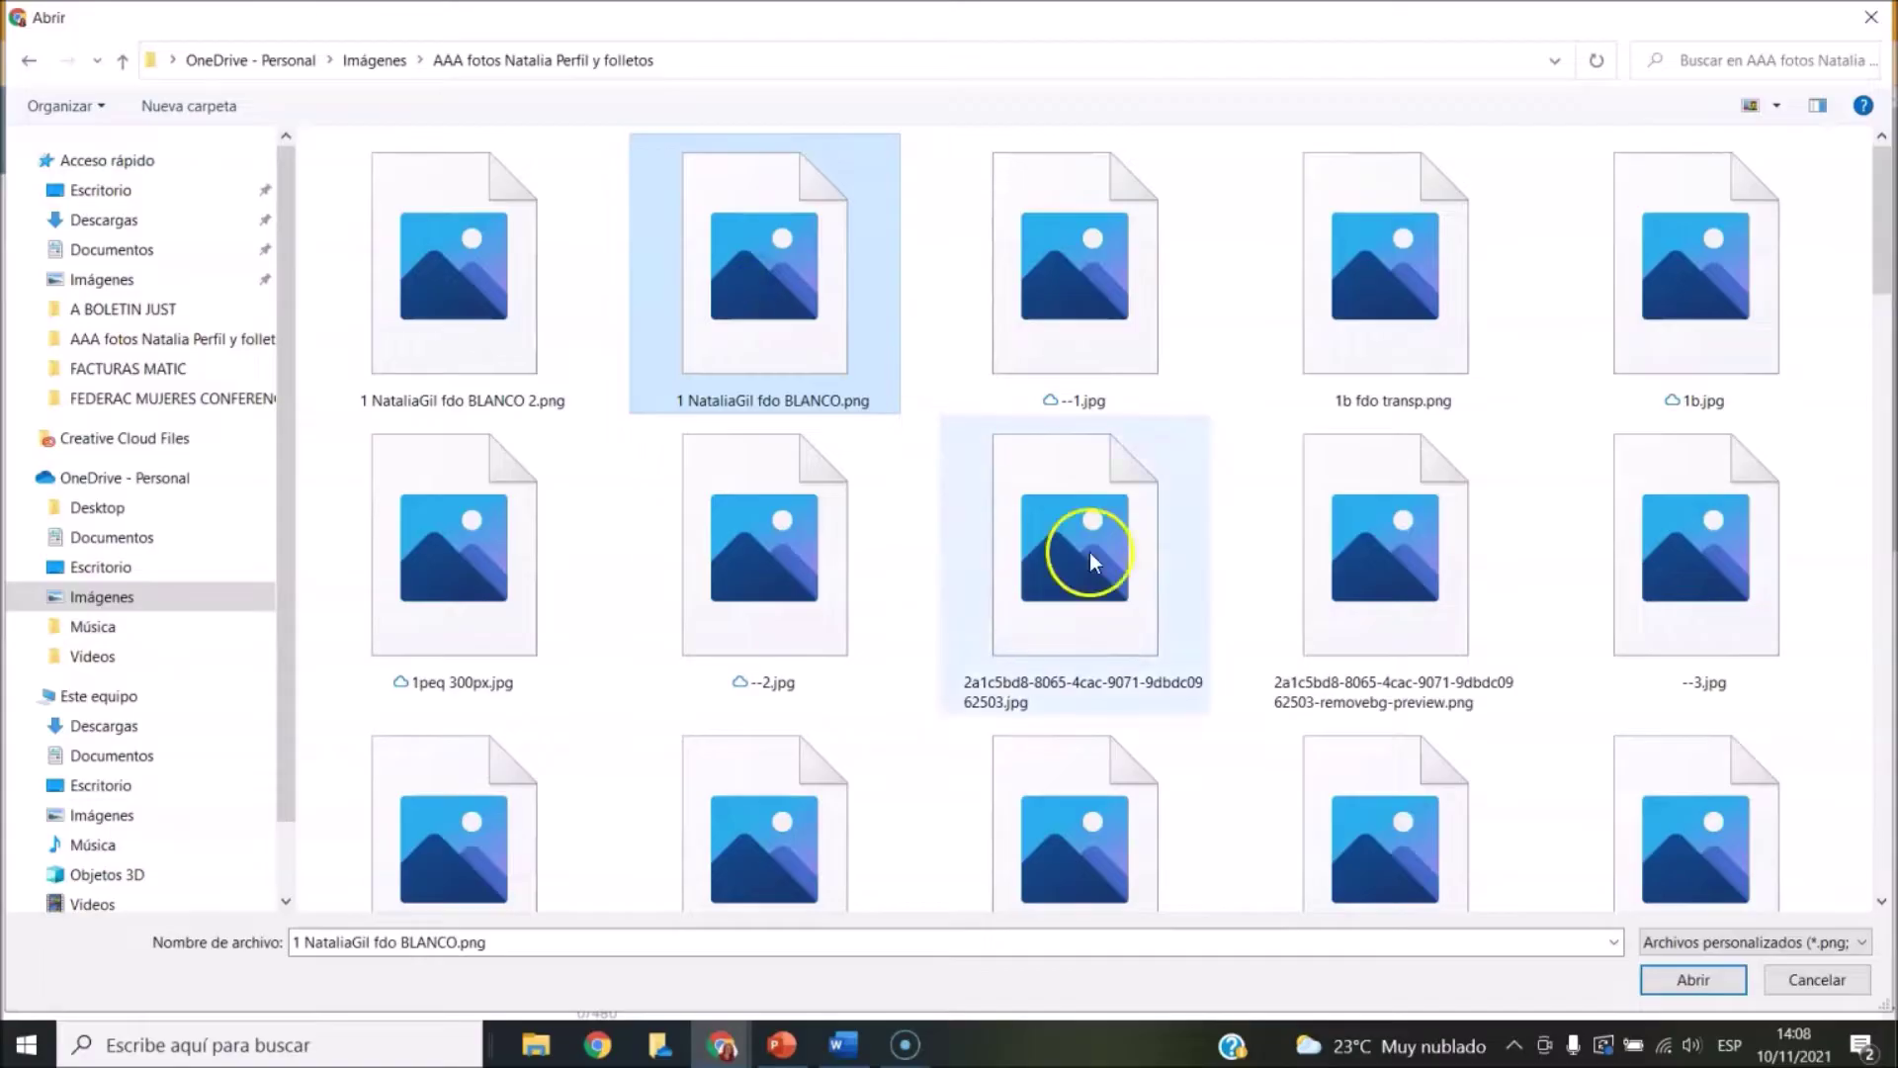
left_click(1693, 979)
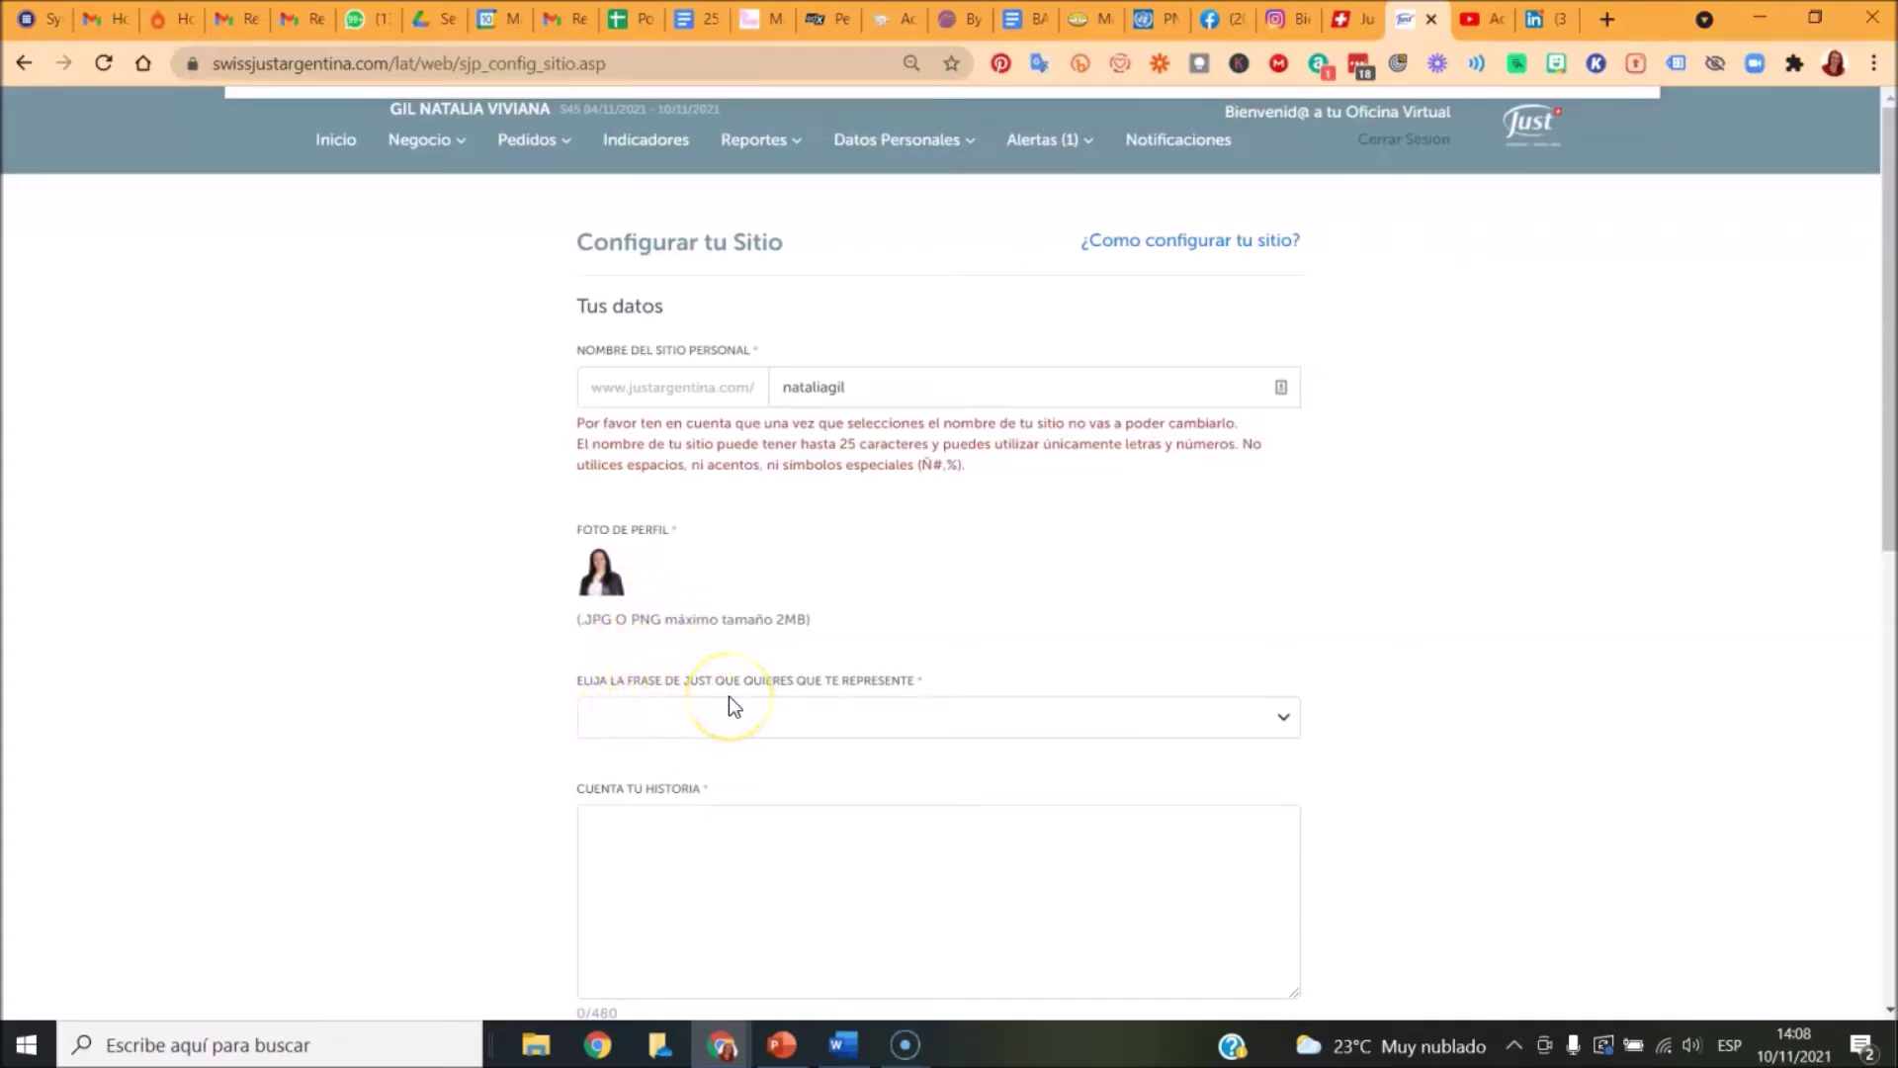
Step: Choose "Cambiamos vidas compartiendo bienestar para los demás." as the Just phrase that represents the consultant
left_click(1278, 716)
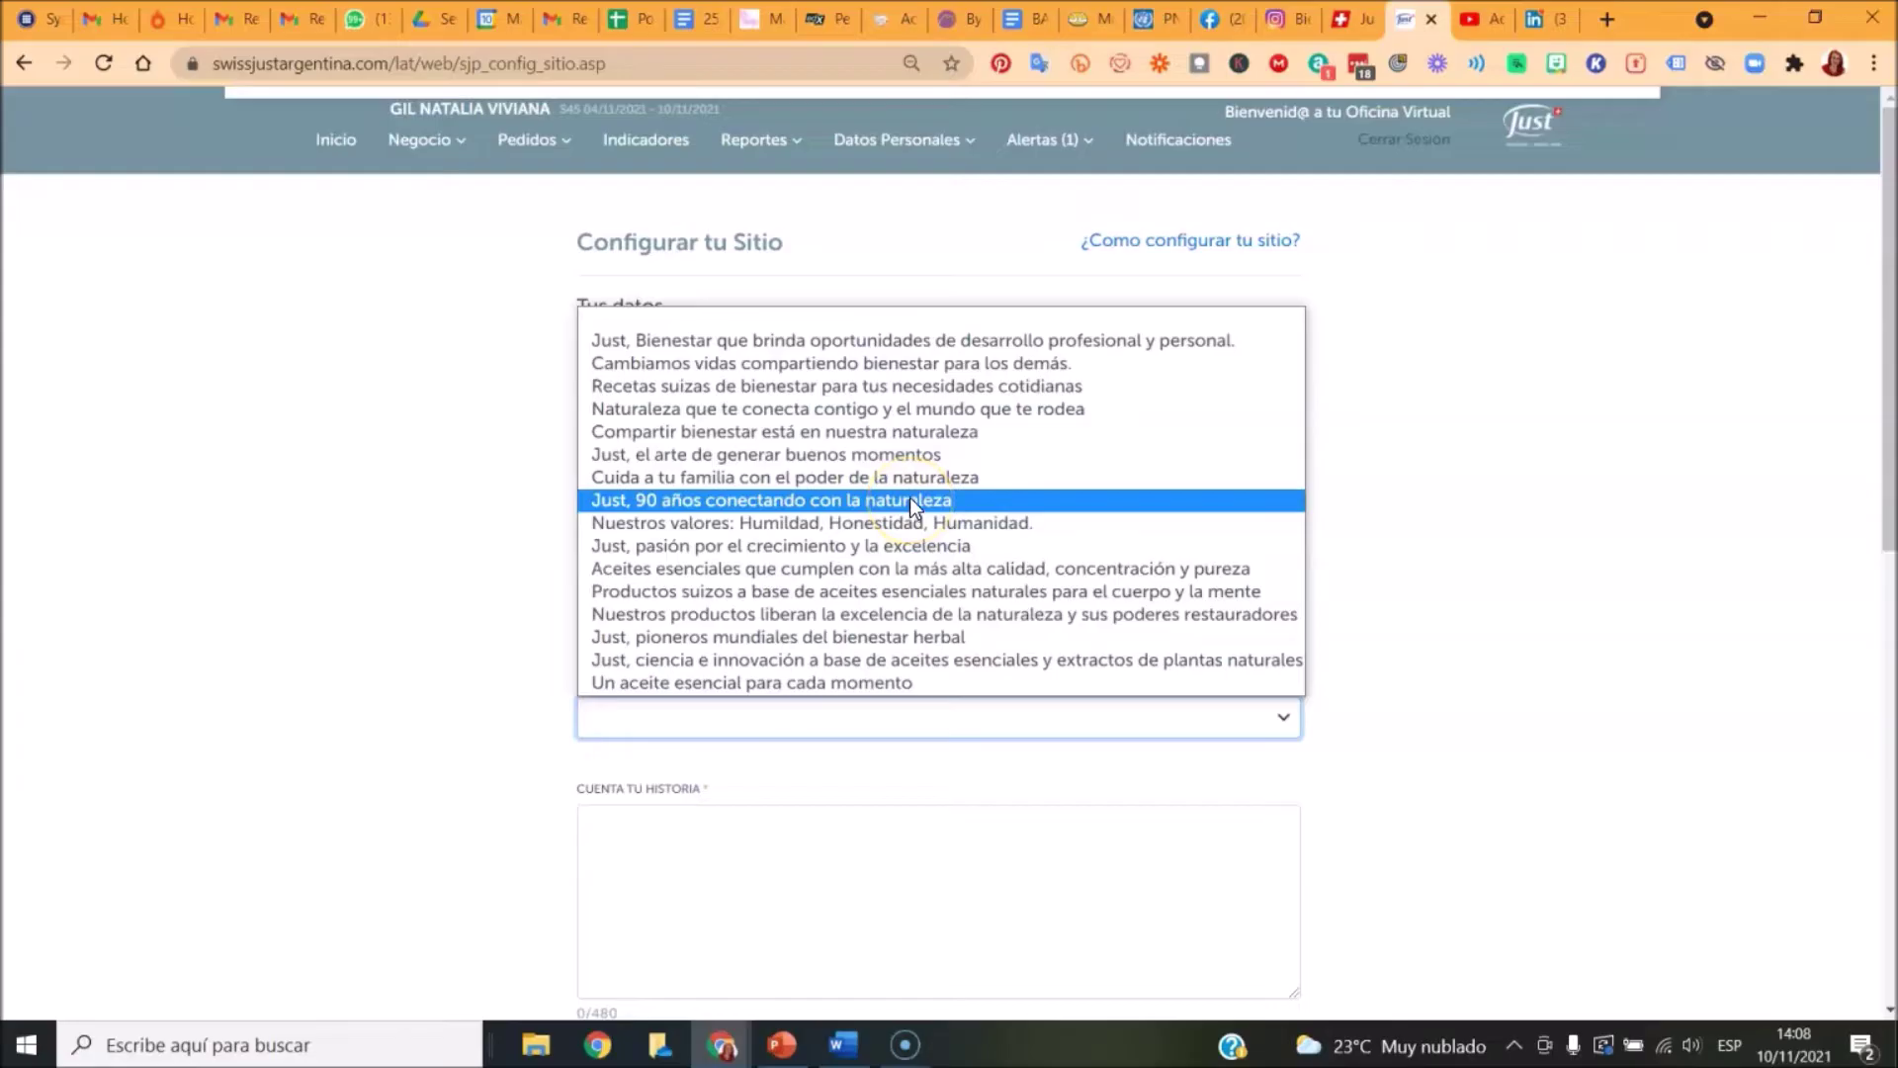
left_click(894, 364)
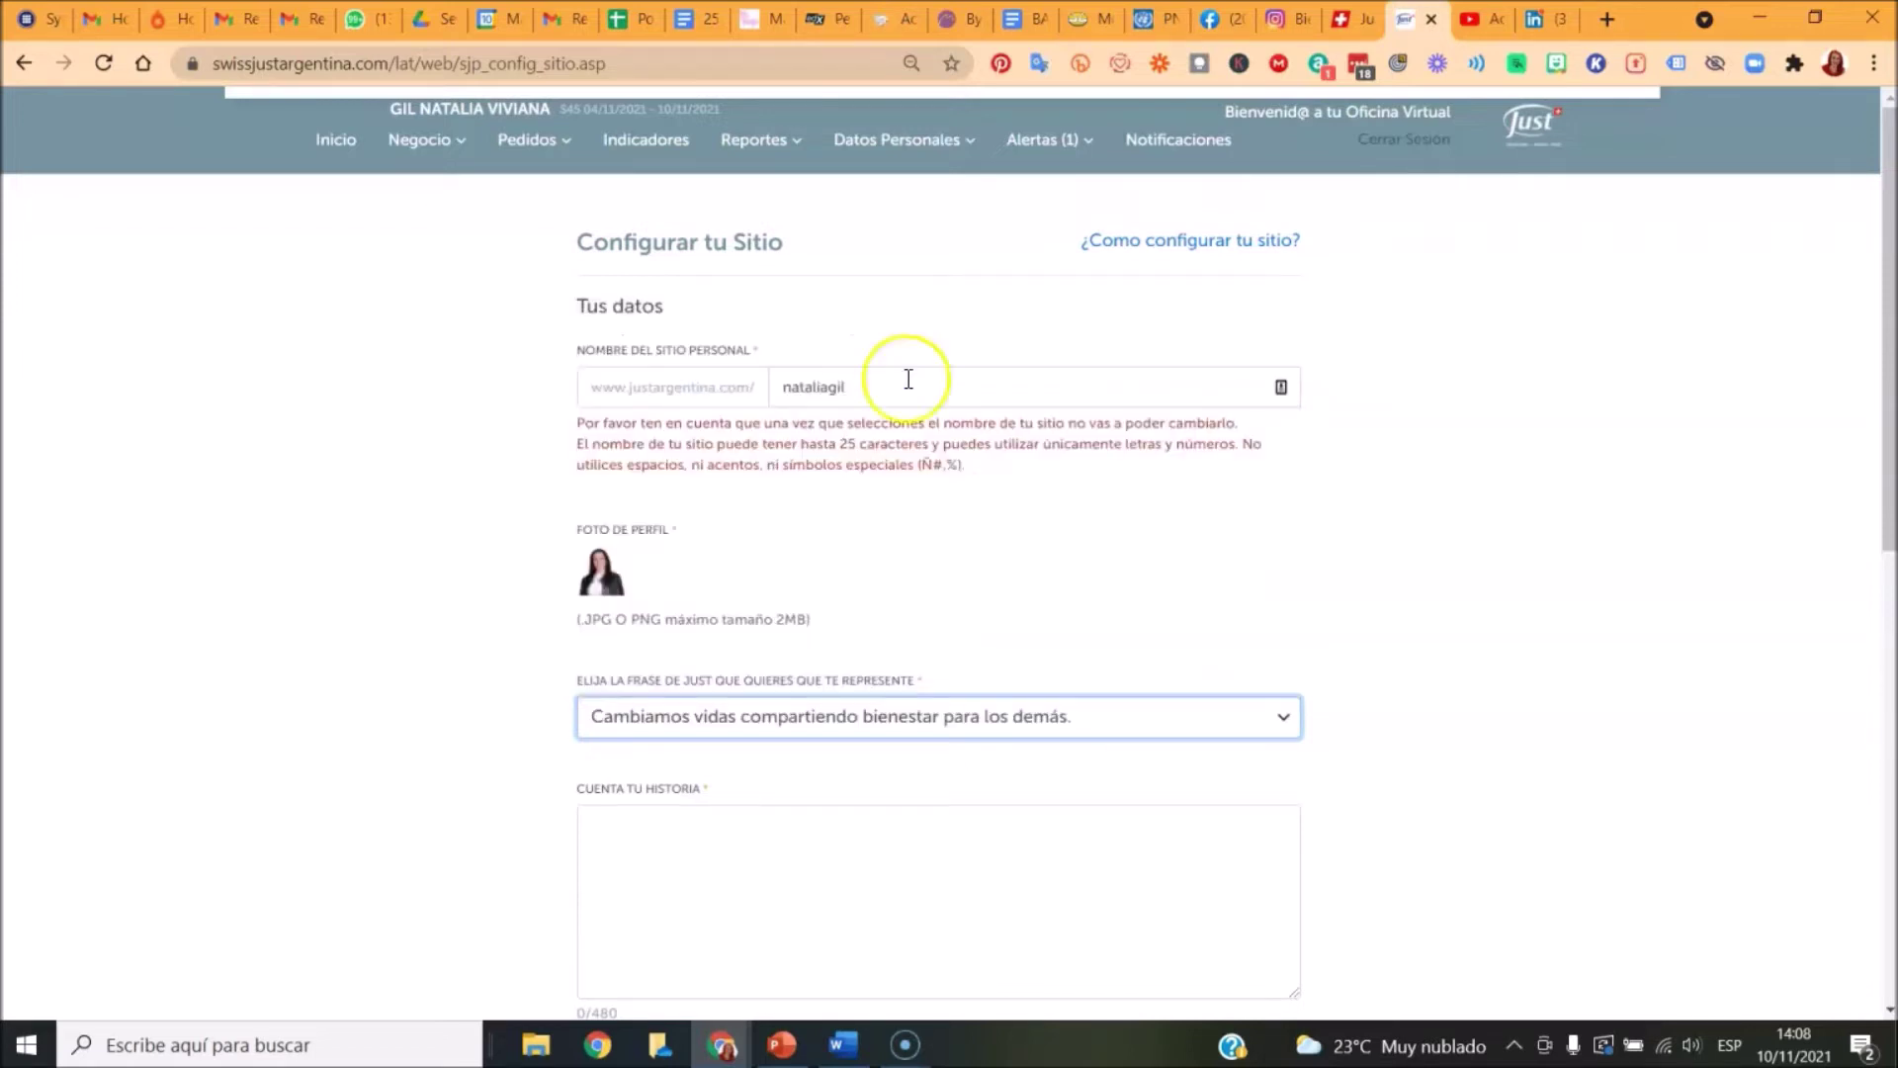
left_click(1271, 720)
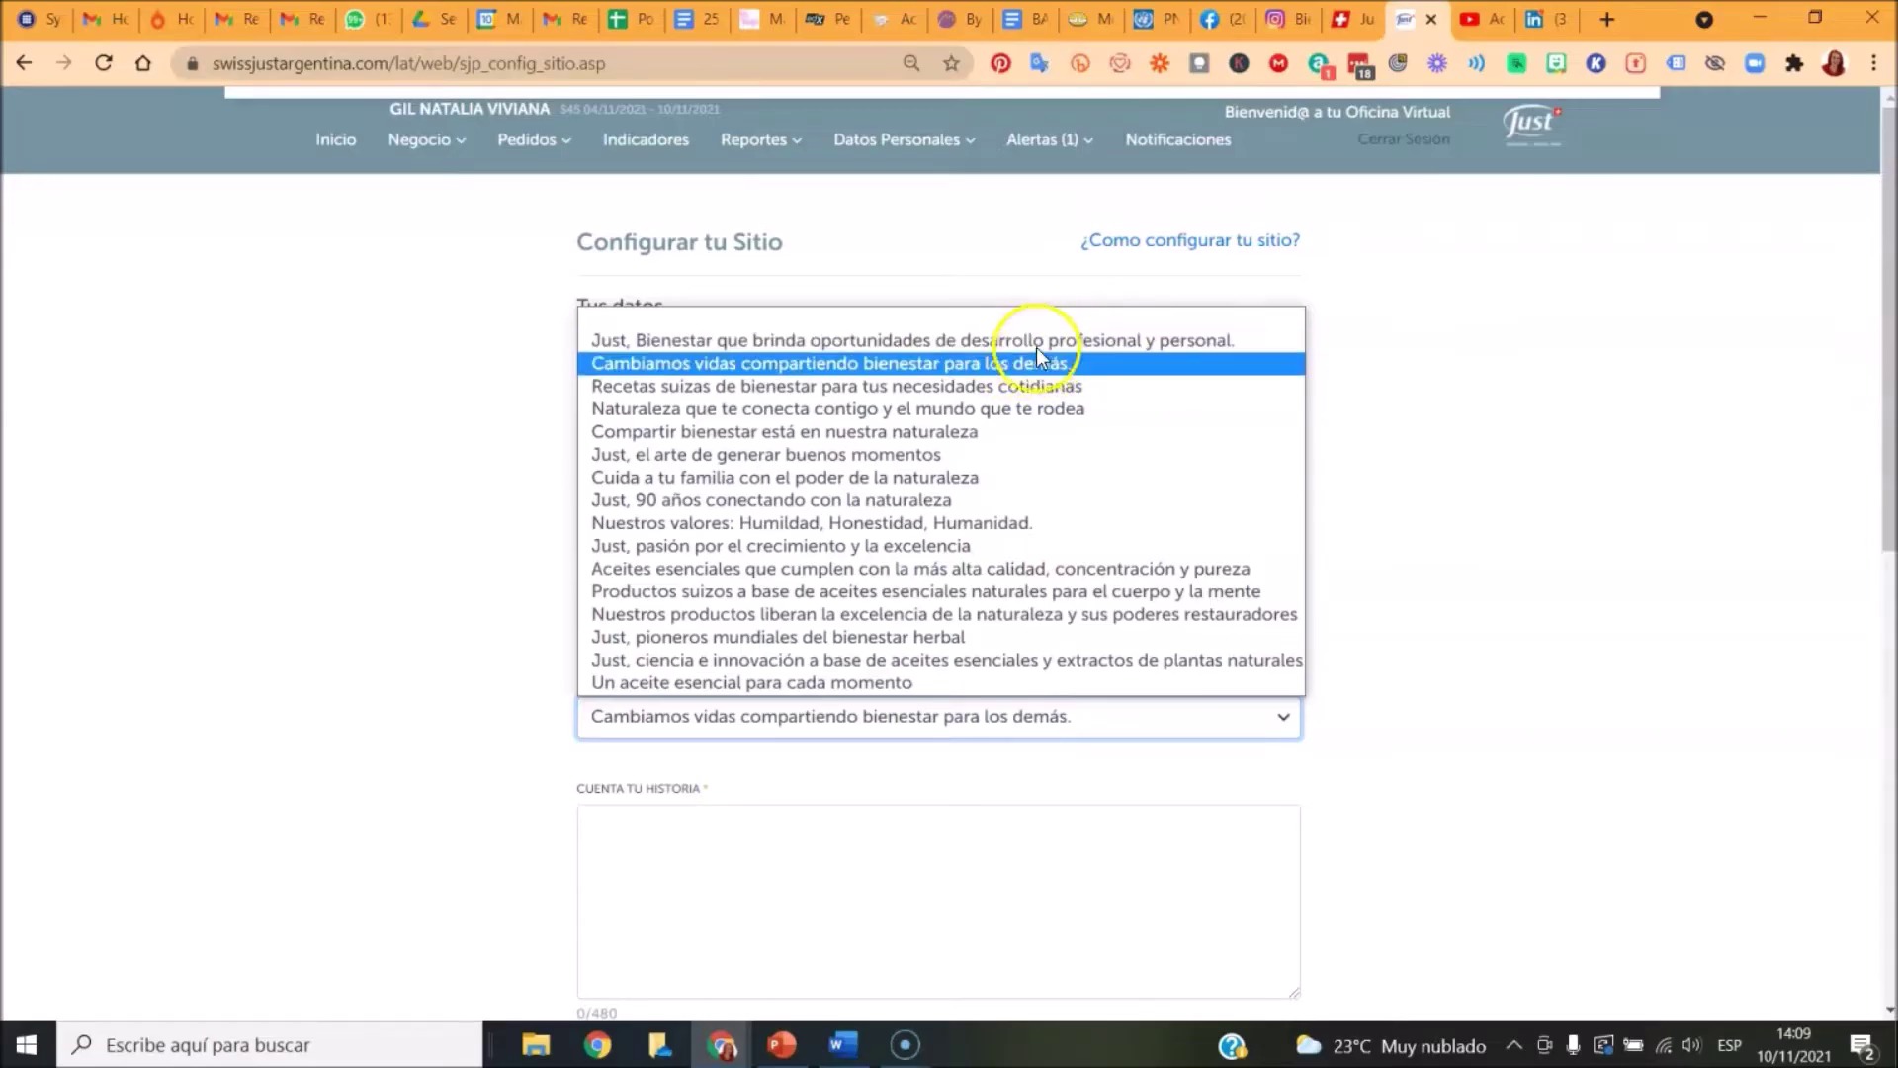
left_click(989, 366)
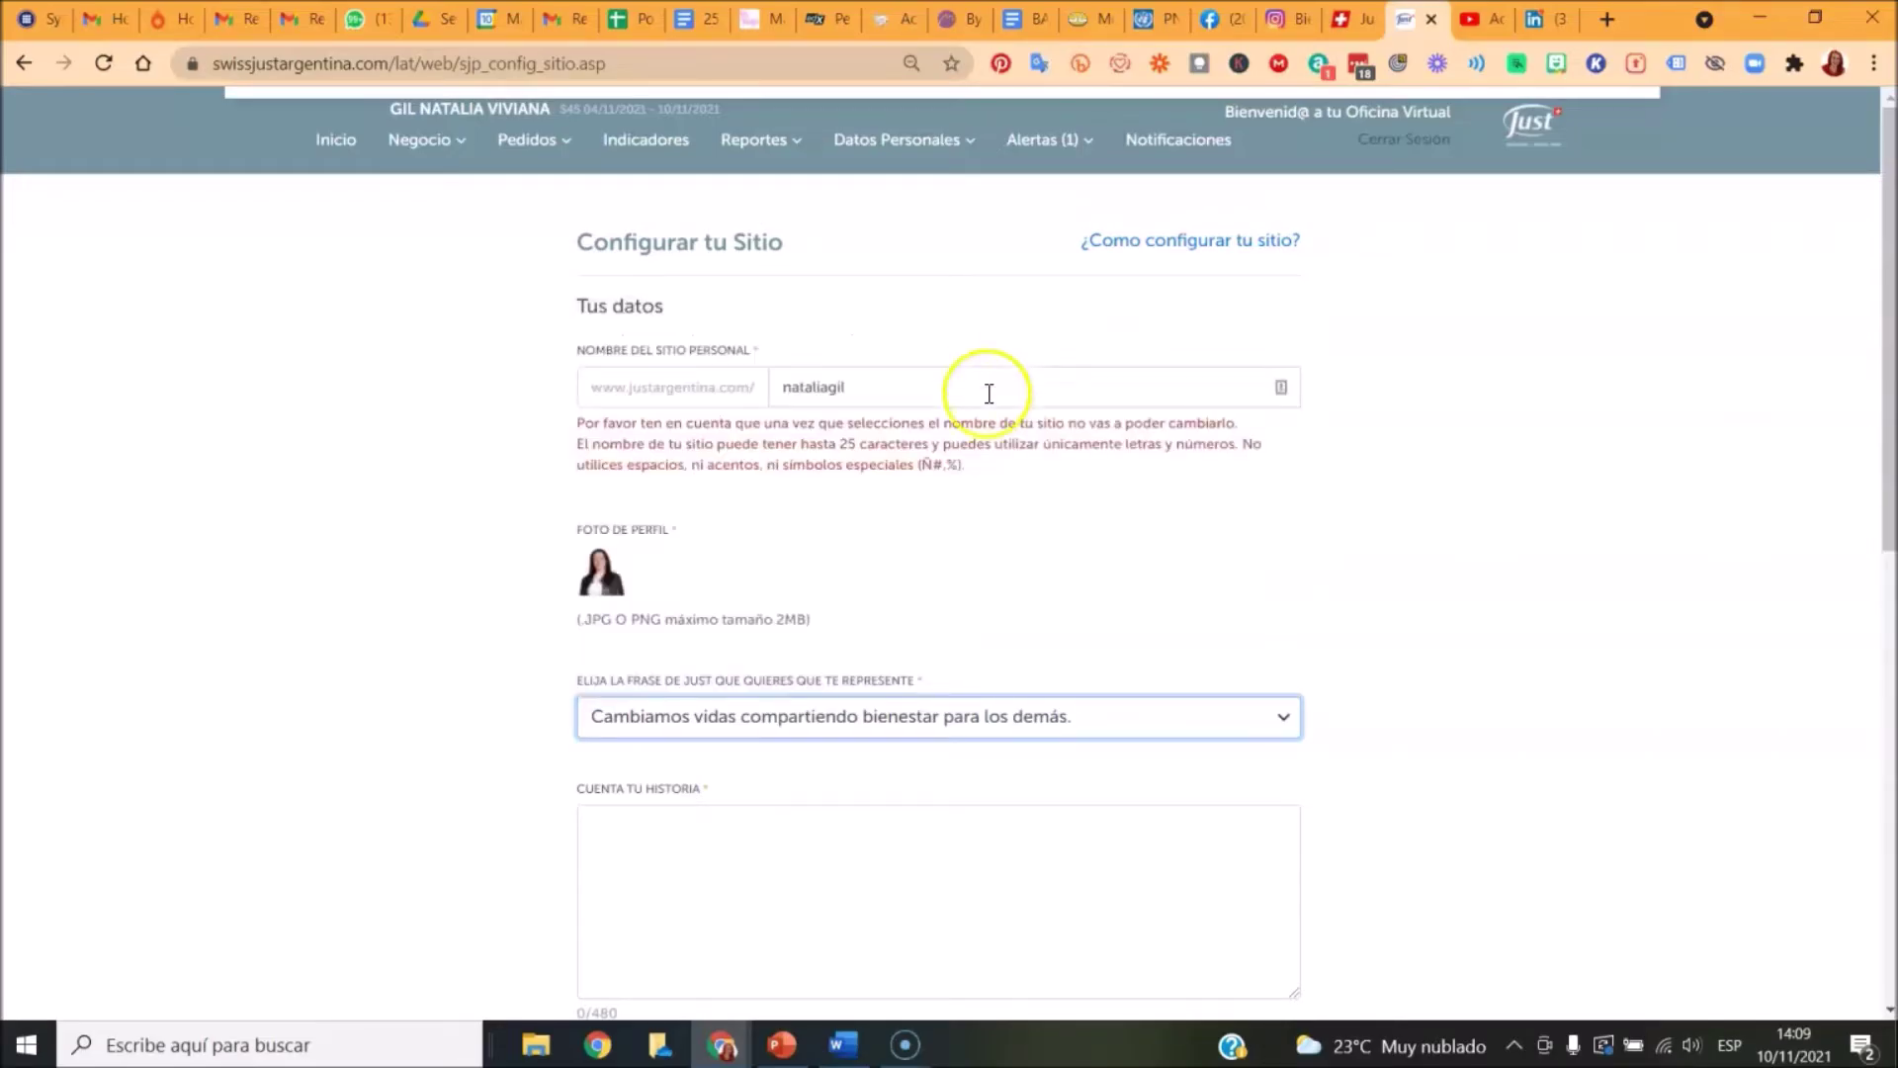
Step: Switch to the Word document "Conocí Just hace muchos años y.docx" and copy its entire story text
scroll(923, 858, "down", 4)
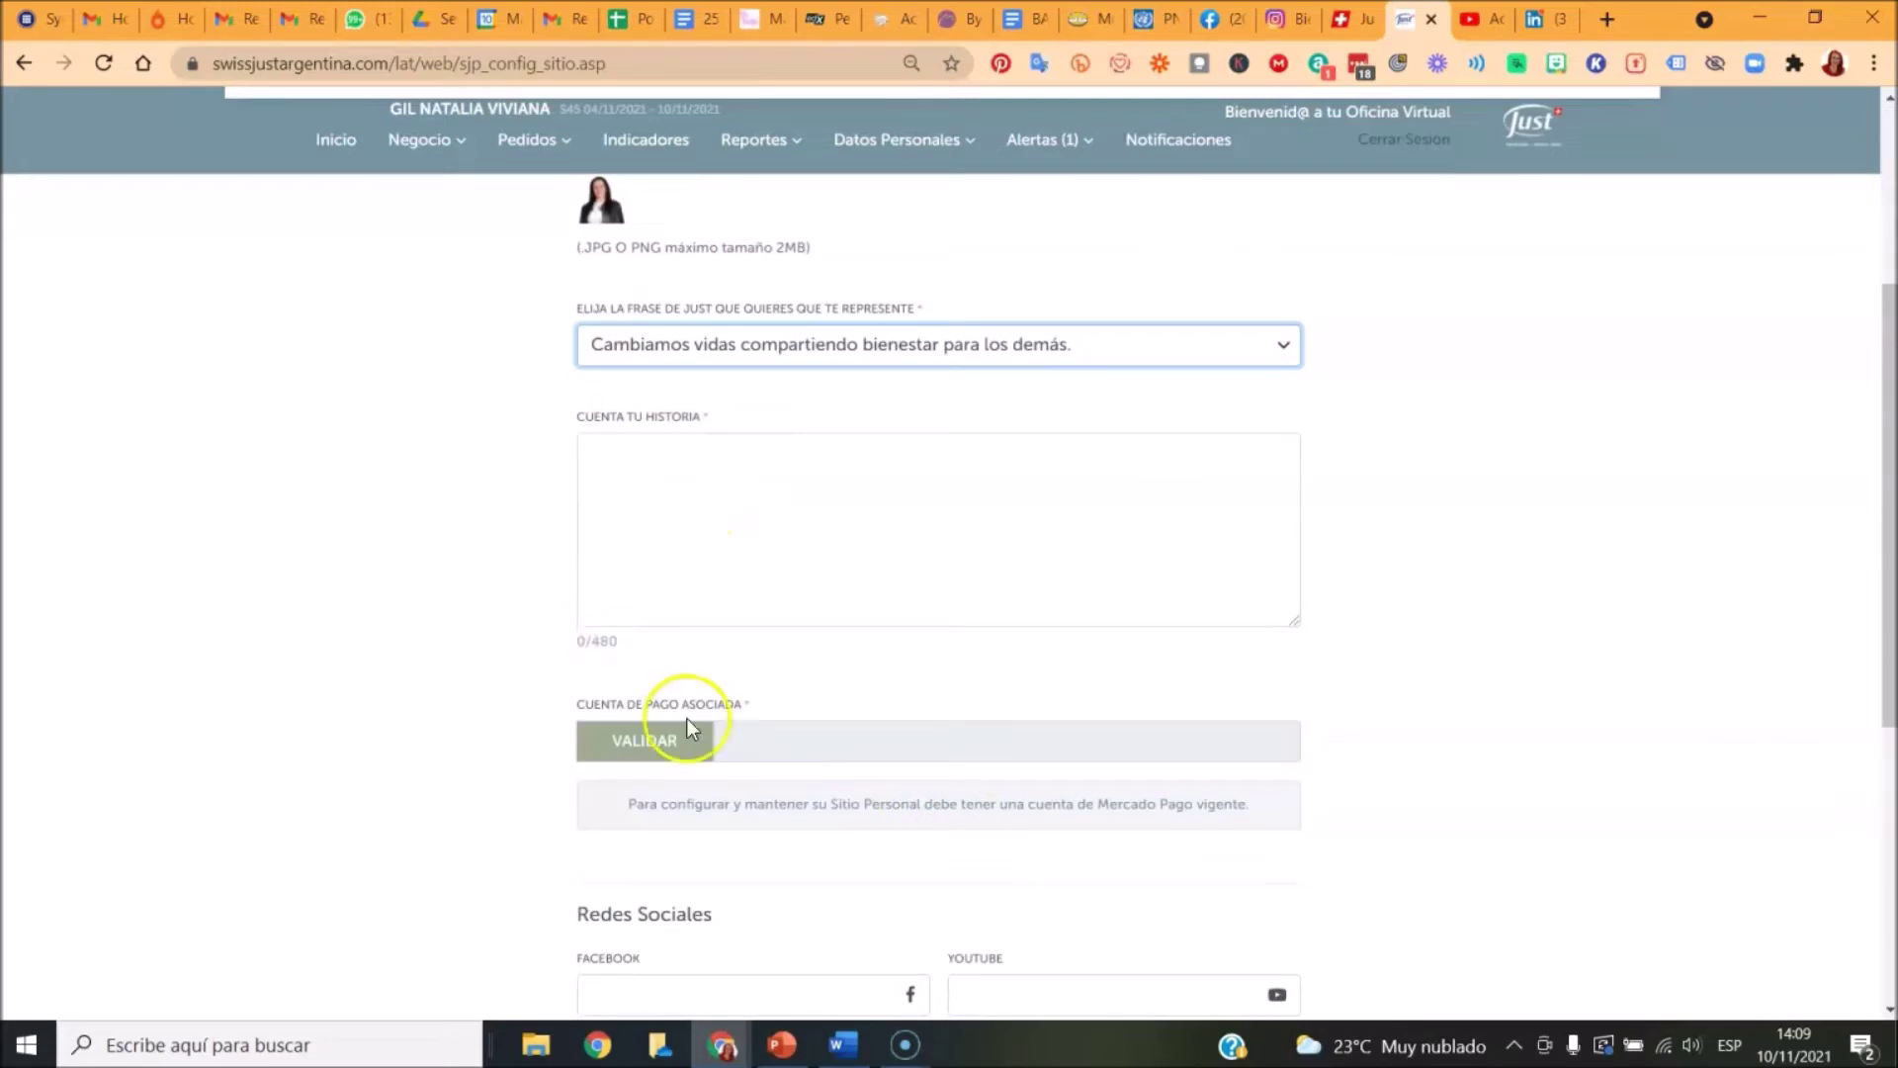
left_click(844, 1045)
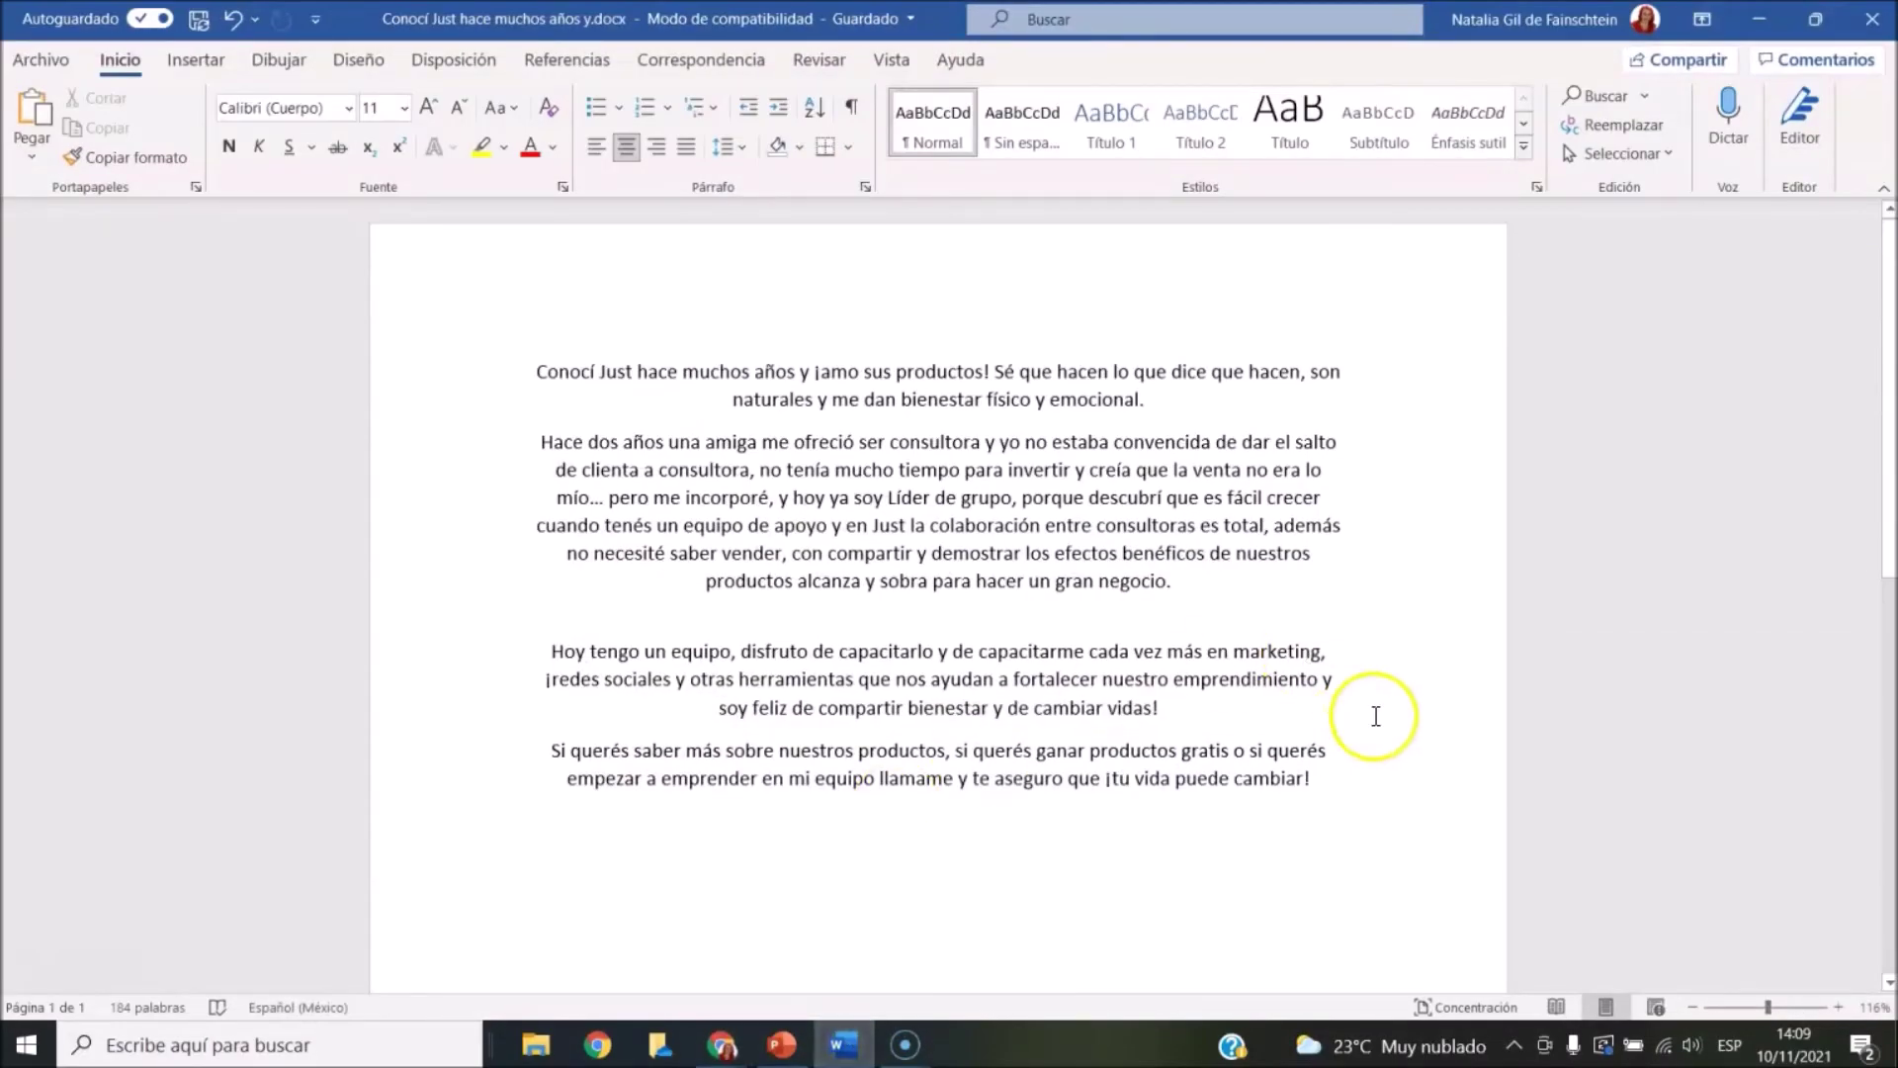
left_click_drag(1325, 778, 369, 313)
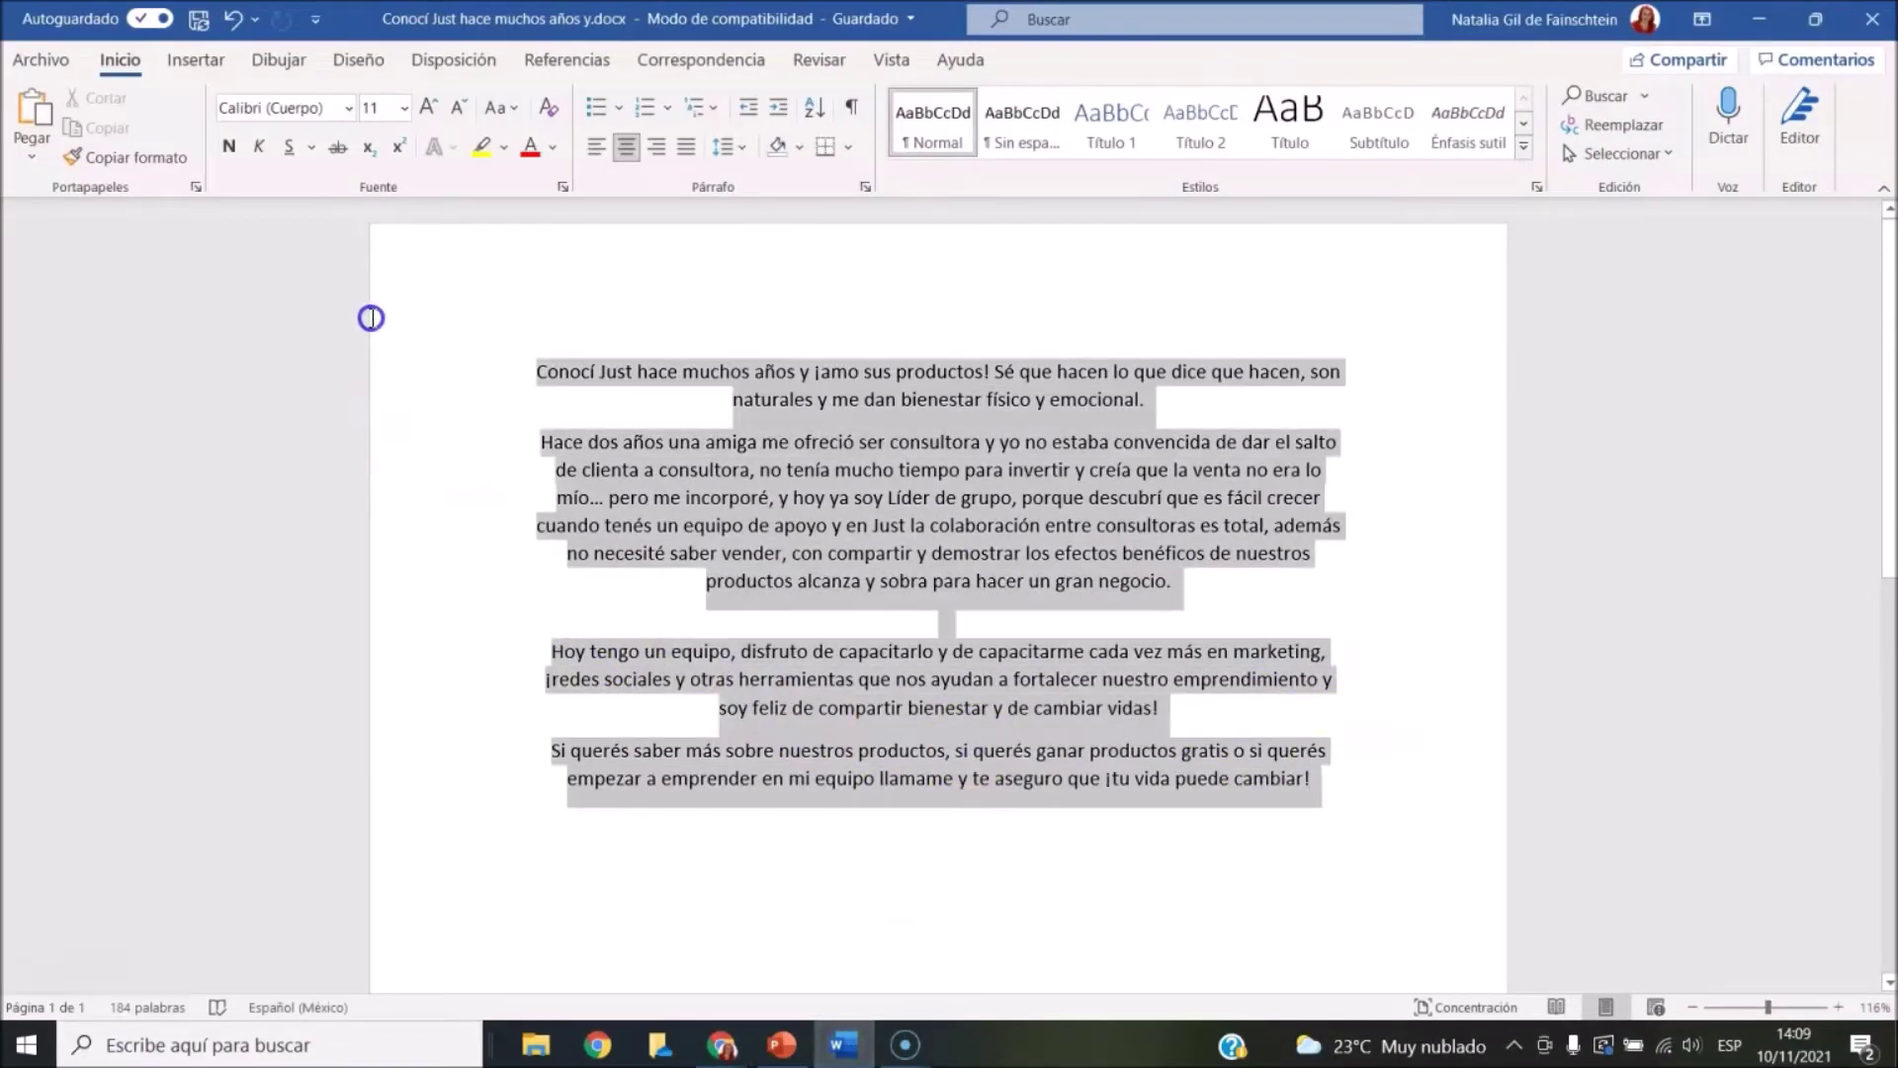
right_click(783, 441)
left_click(852, 496)
Step: Return to the site configuration in Chrome and paste the copied text into the Cuenta tu historia field
left_click(862, 1054)
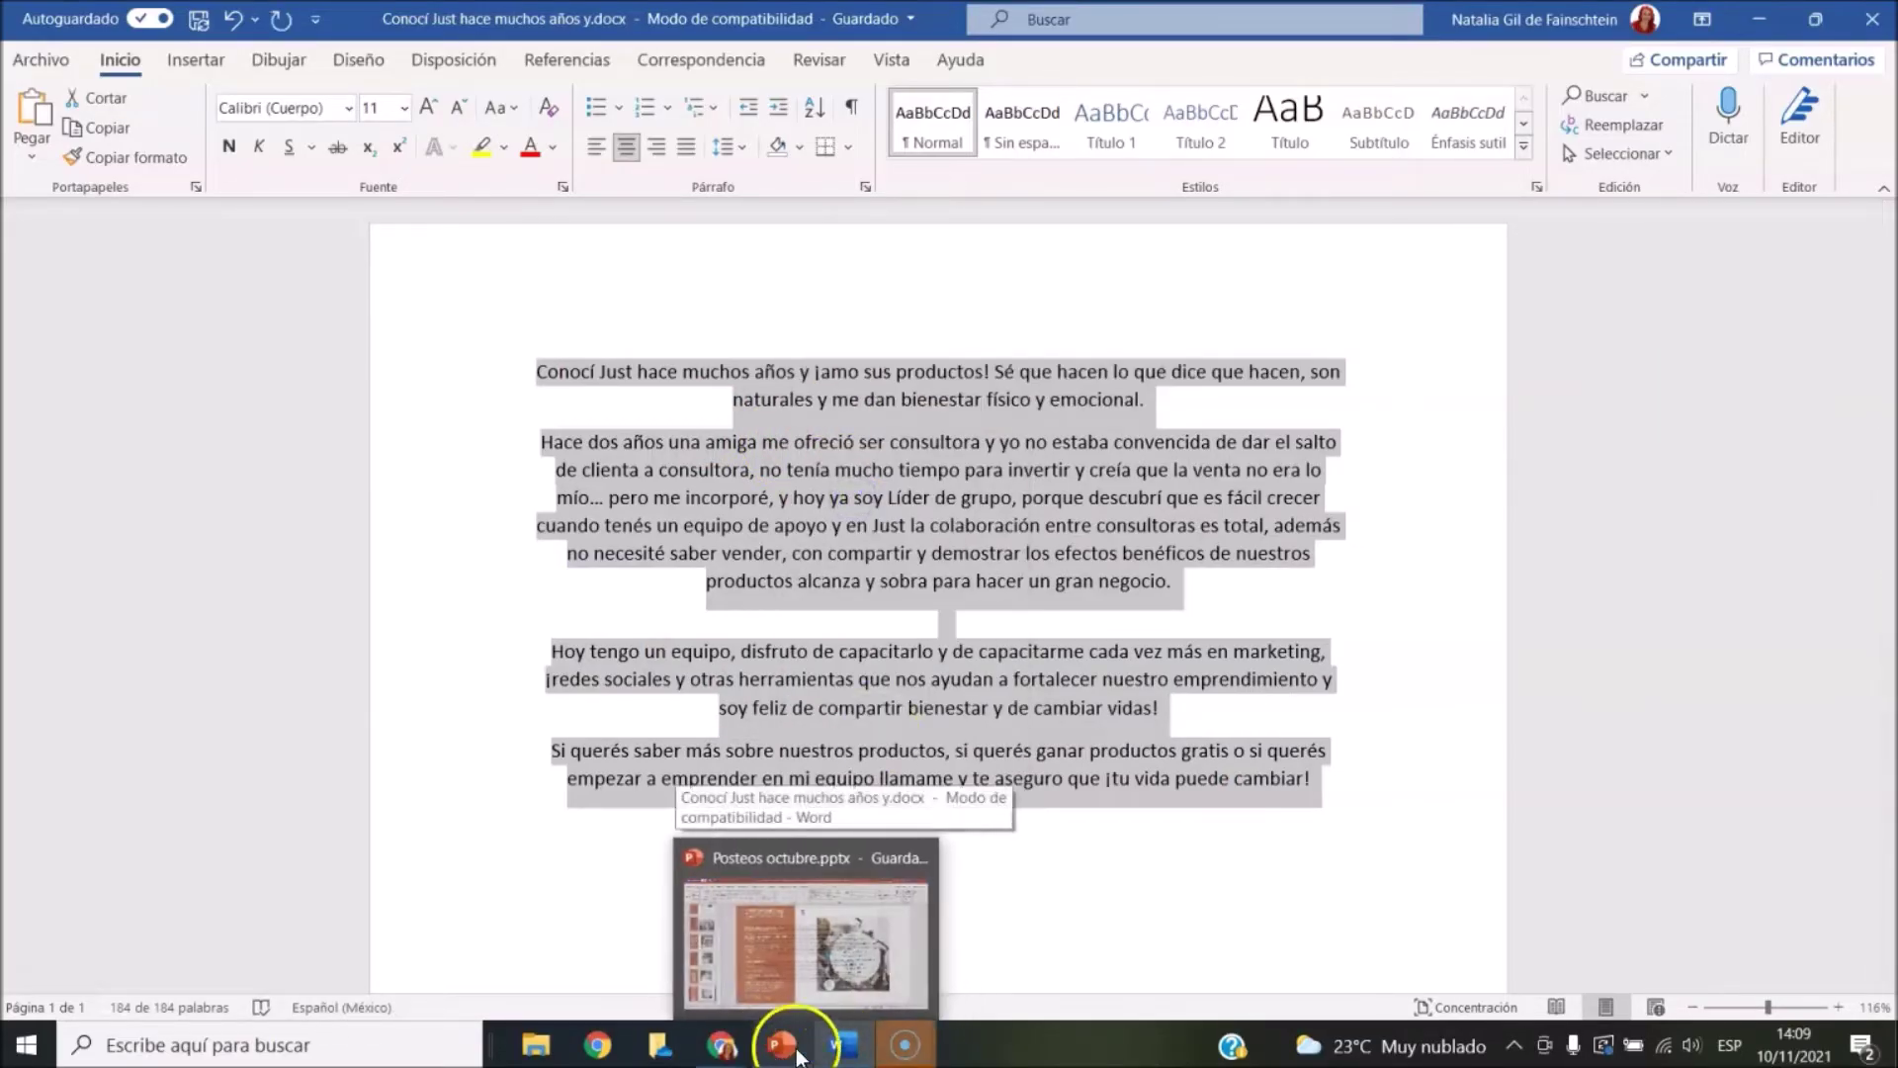
left_click(844, 1048)
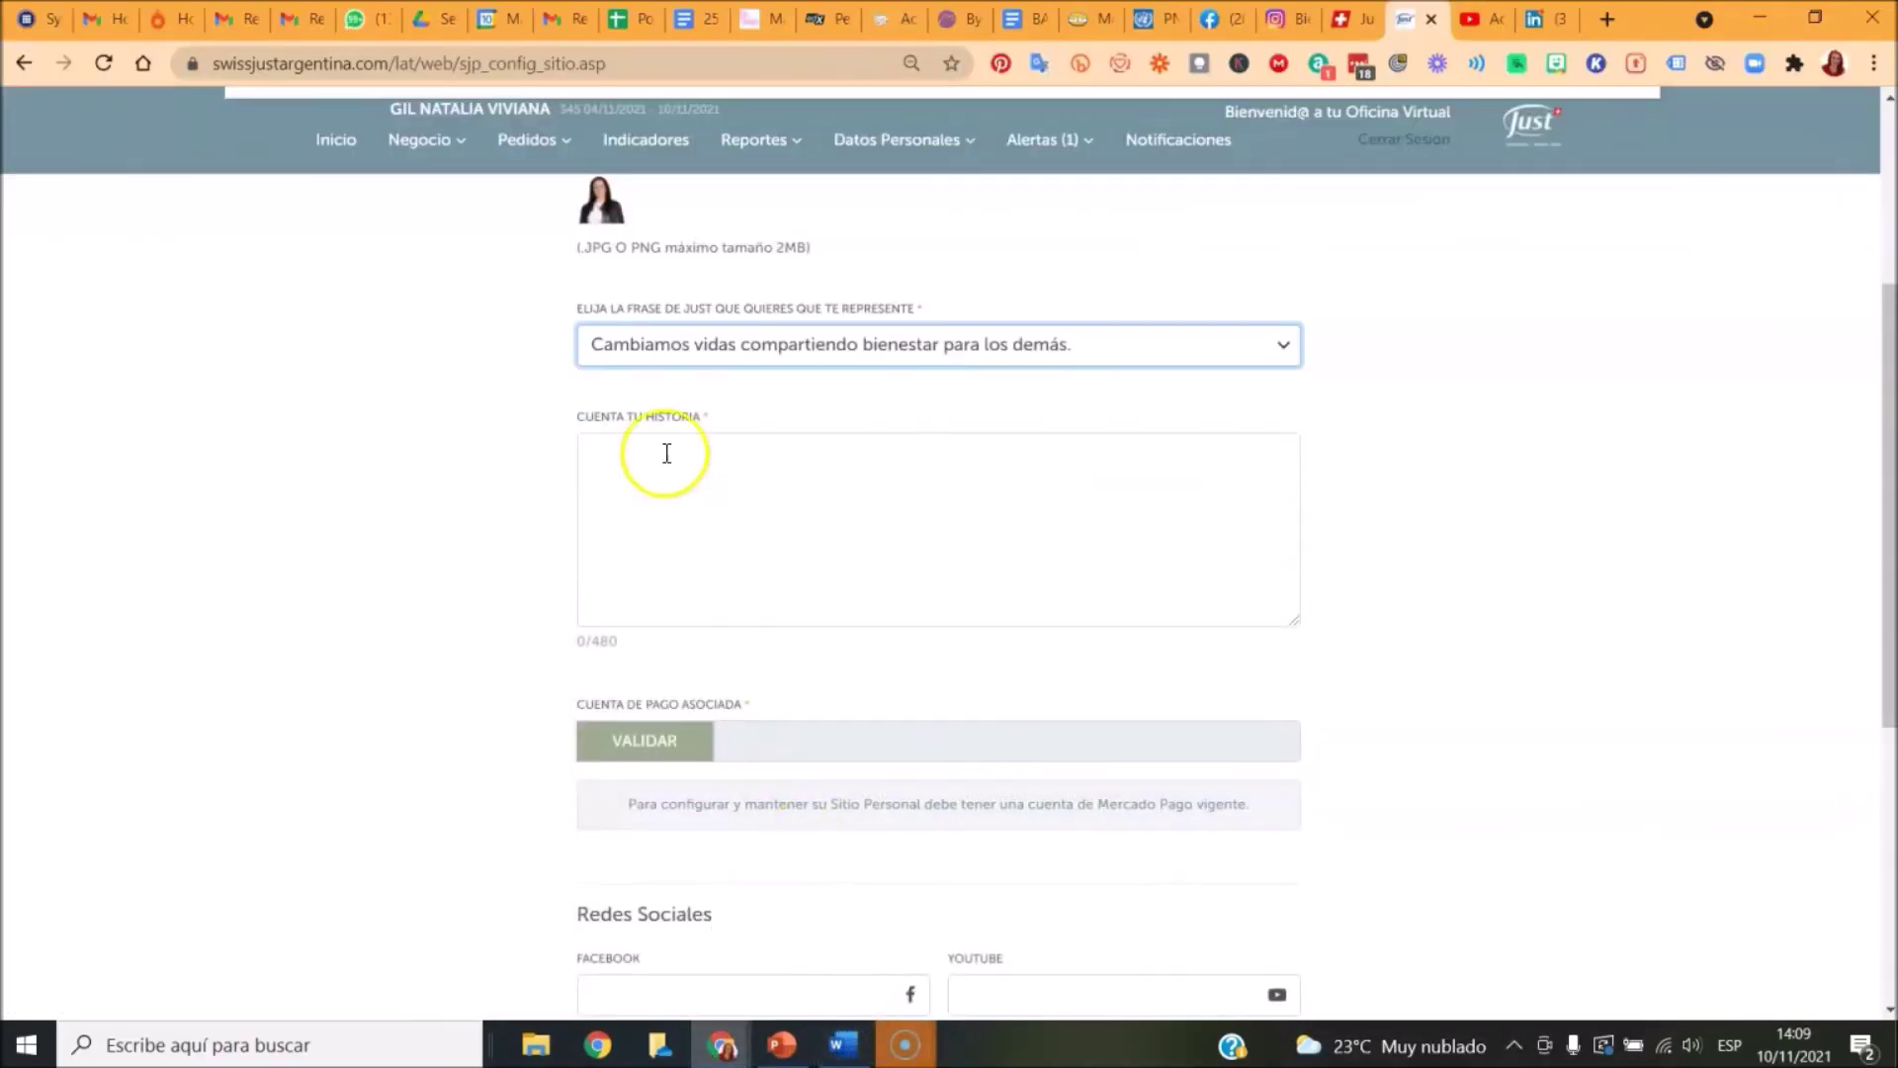
left_click(615, 457)
right_click(615, 457)
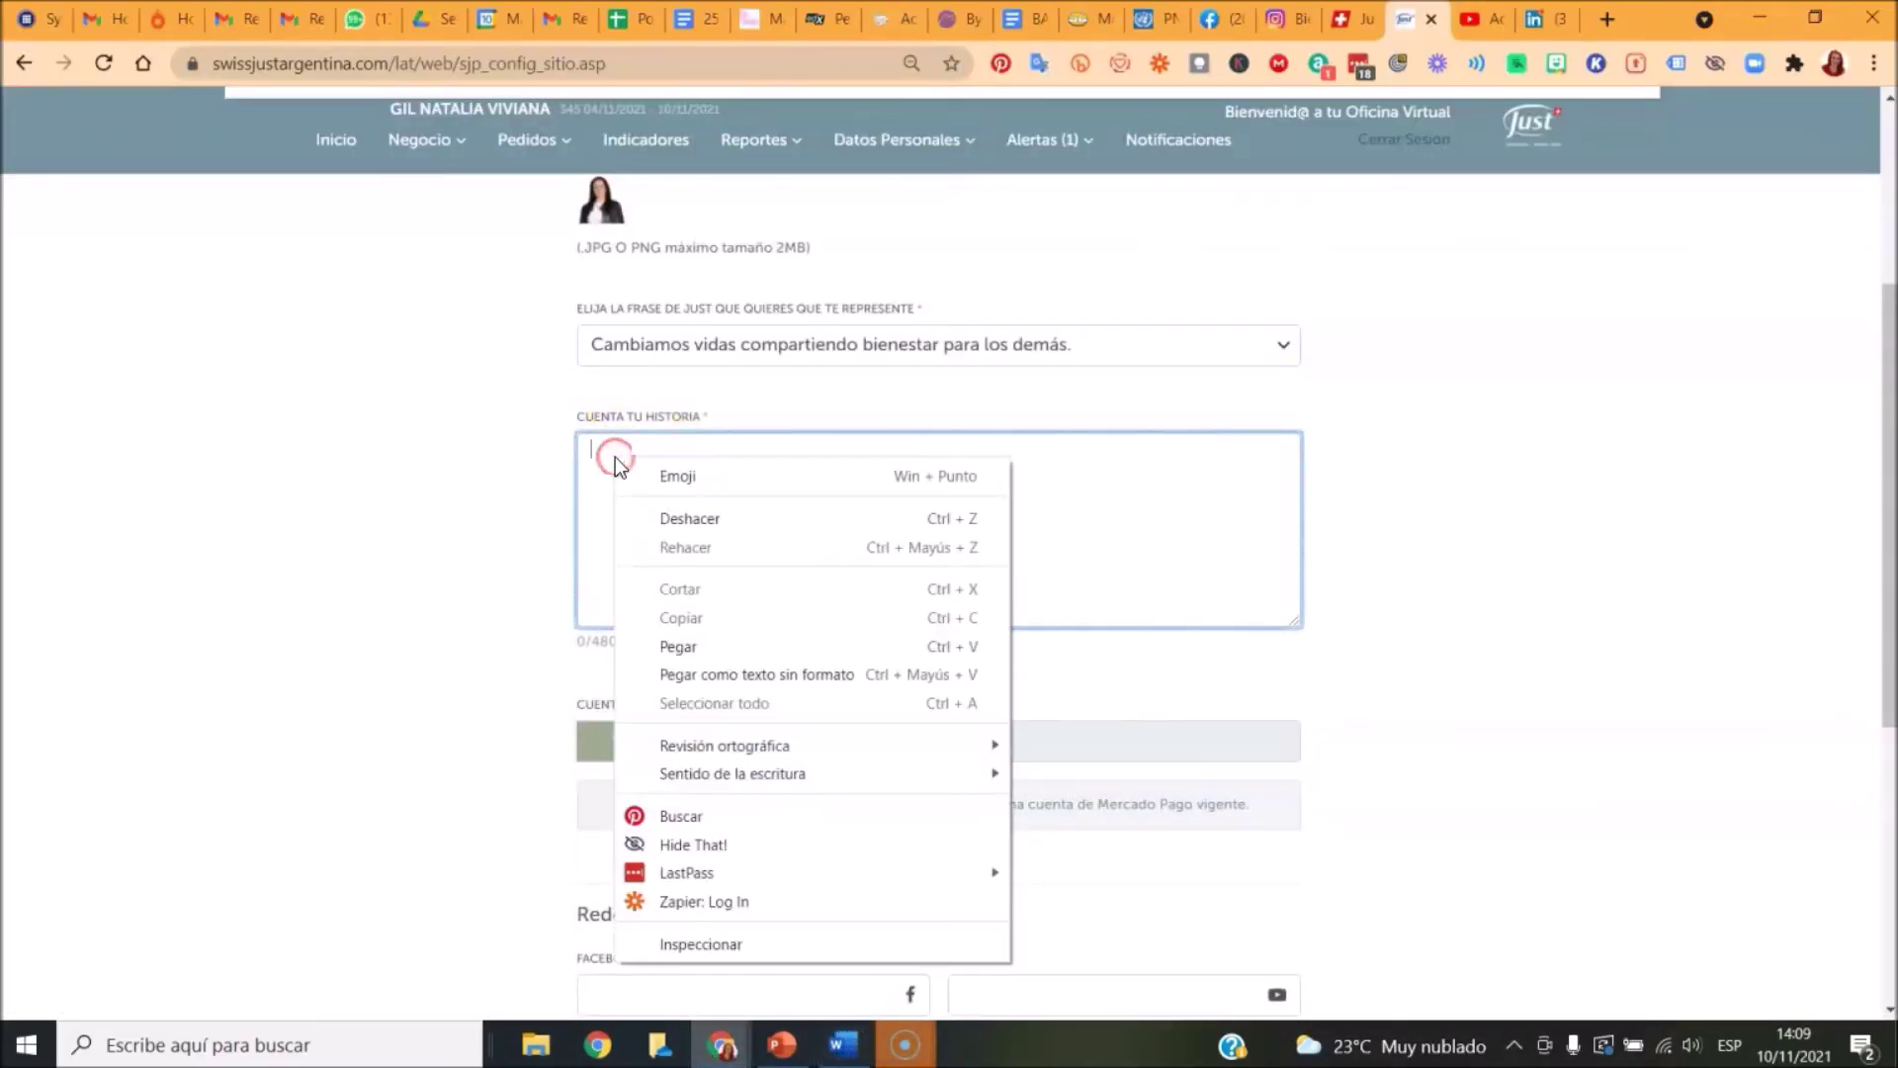
left_click(702, 646)
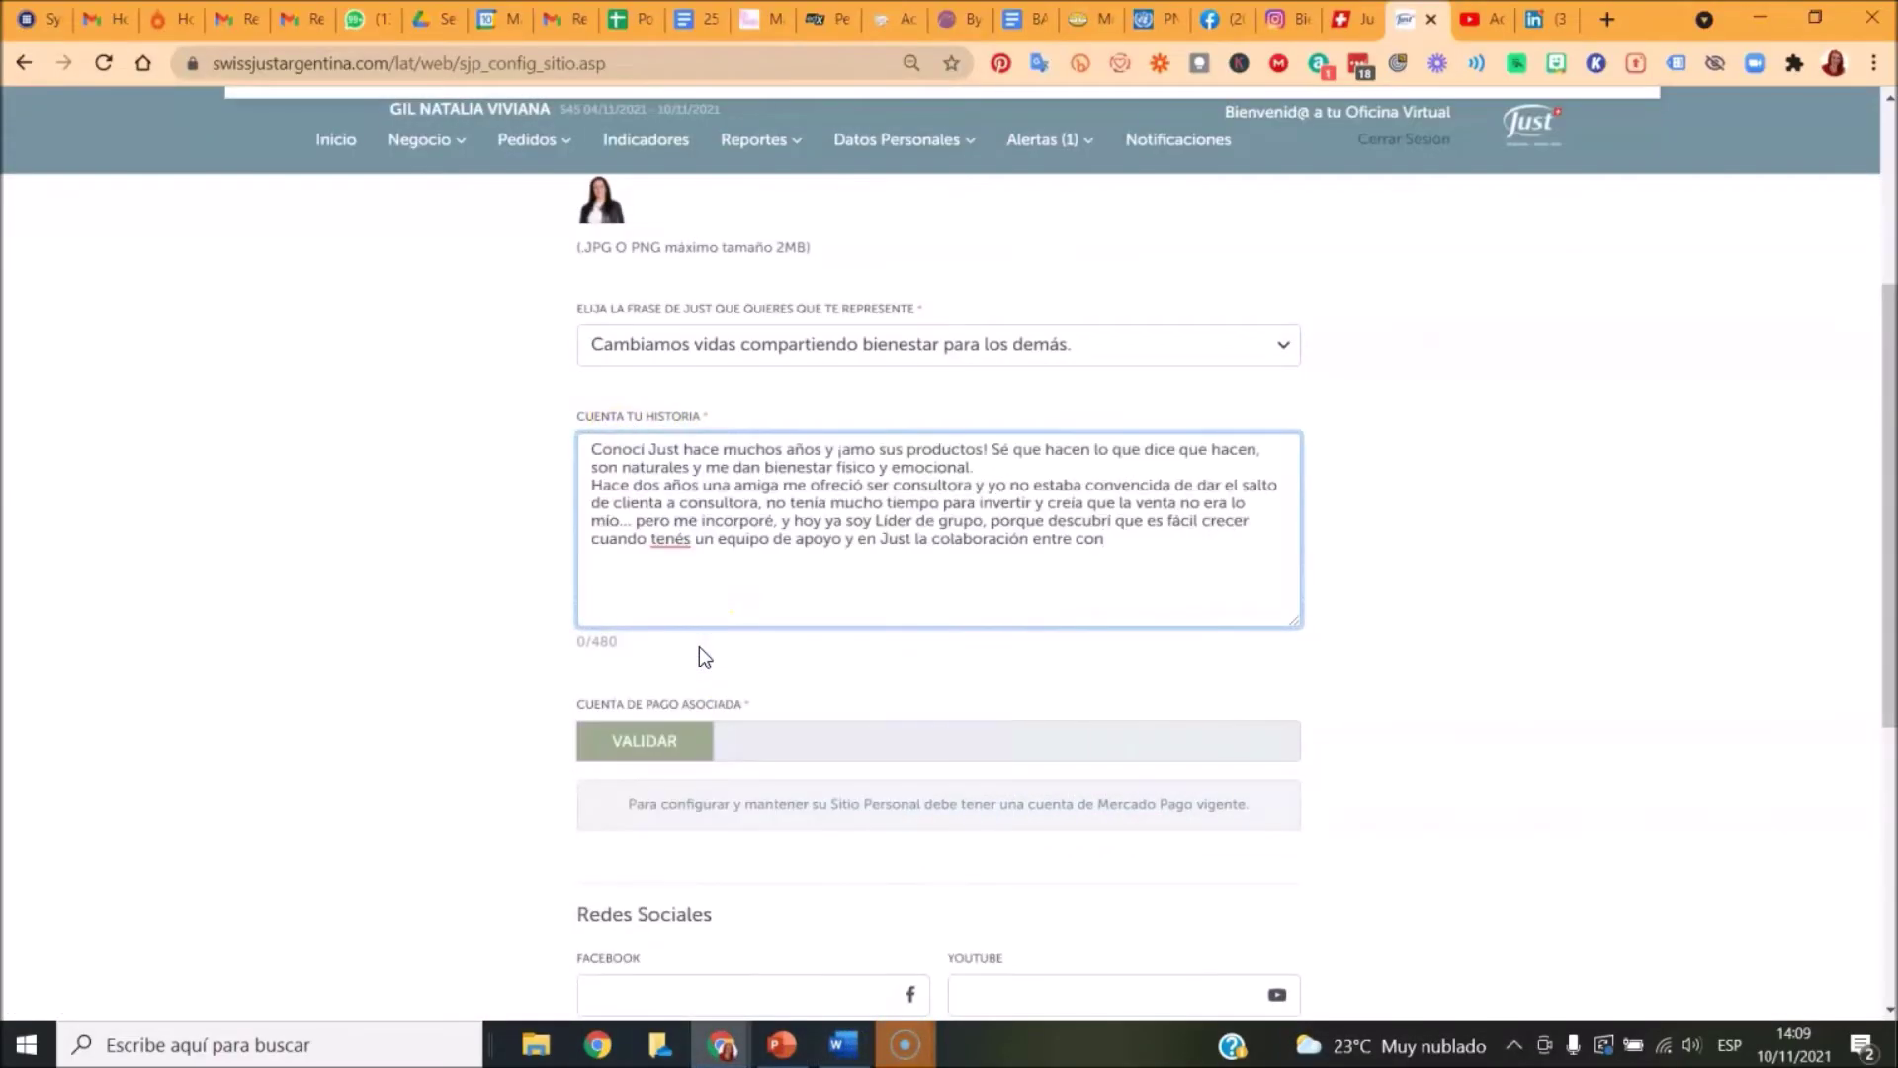
left_click(981, 463)
scroll(704, 571, "up", 1)
scroll(704, 576, "down", 1)
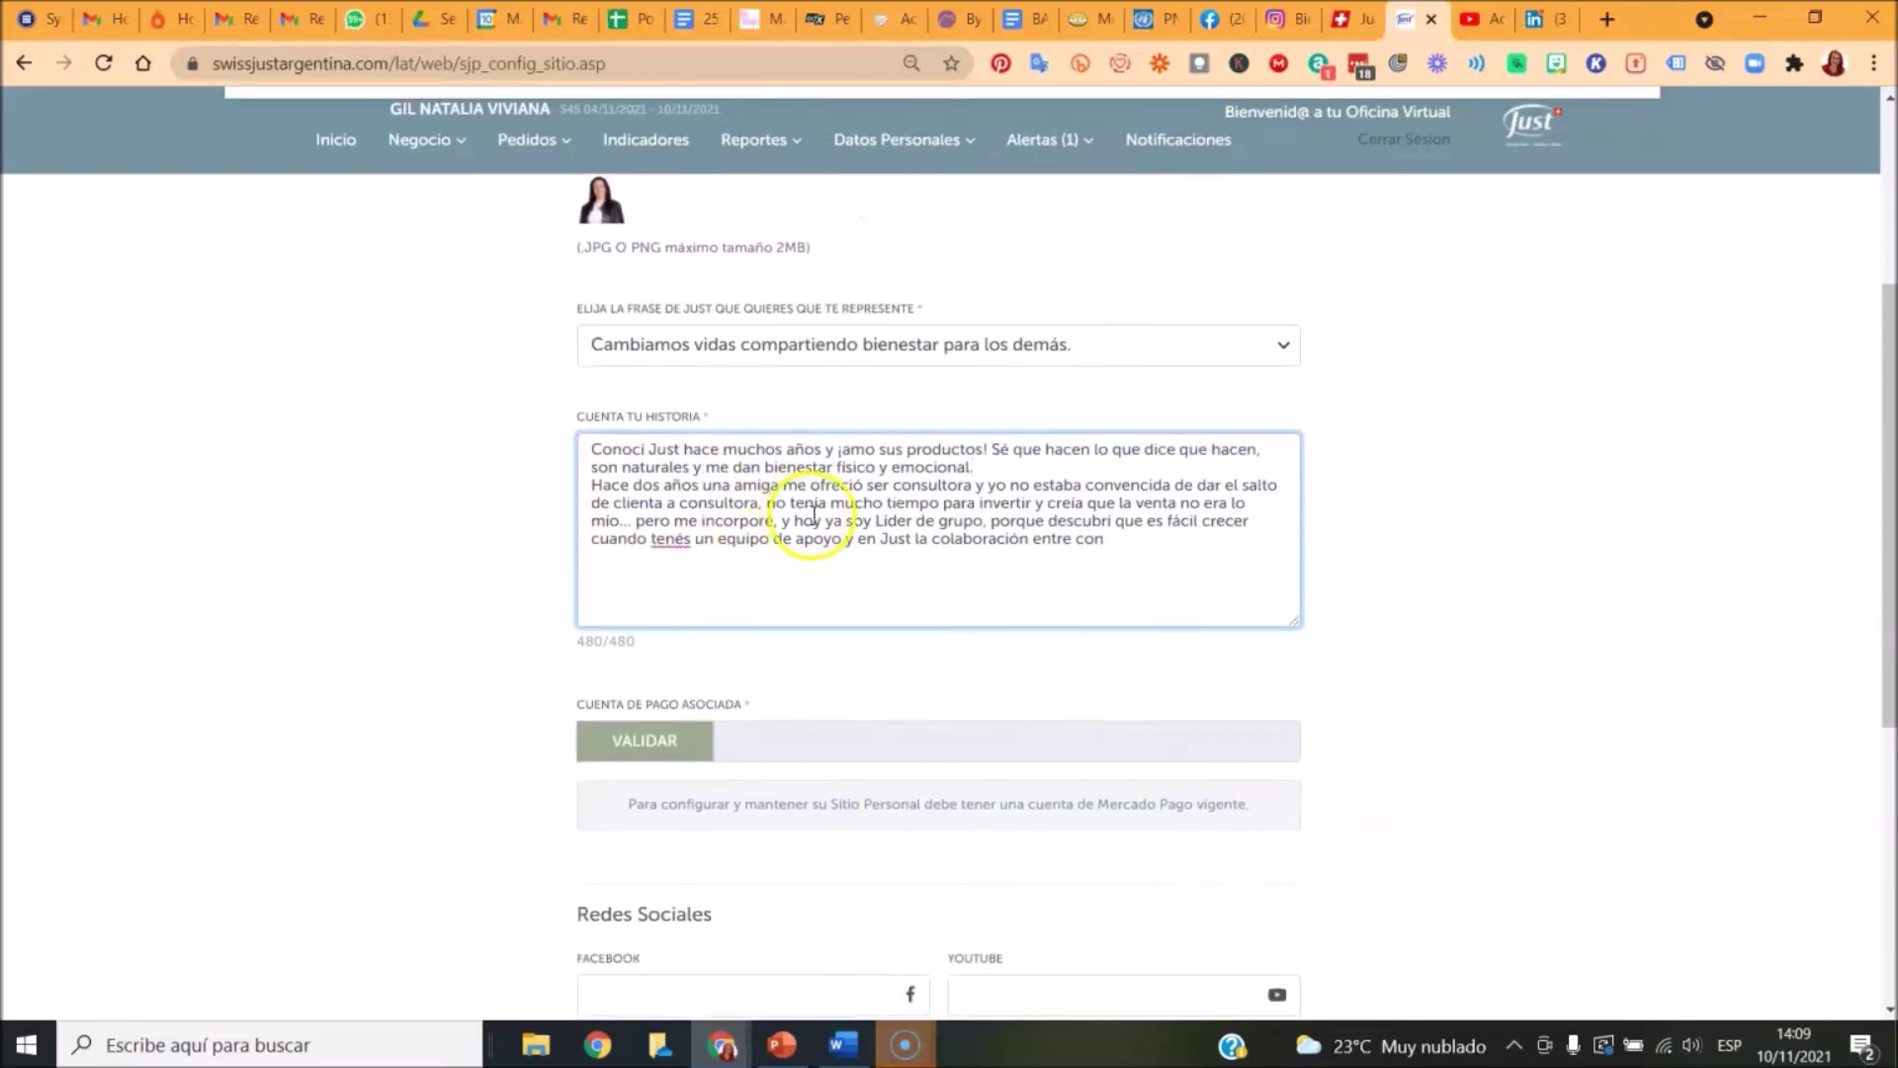
Step: Validate the associated payment account by allowing the Mercado Pago Sitios application to connect with Mercado Pago
scroll(781, 539, "down", 2)
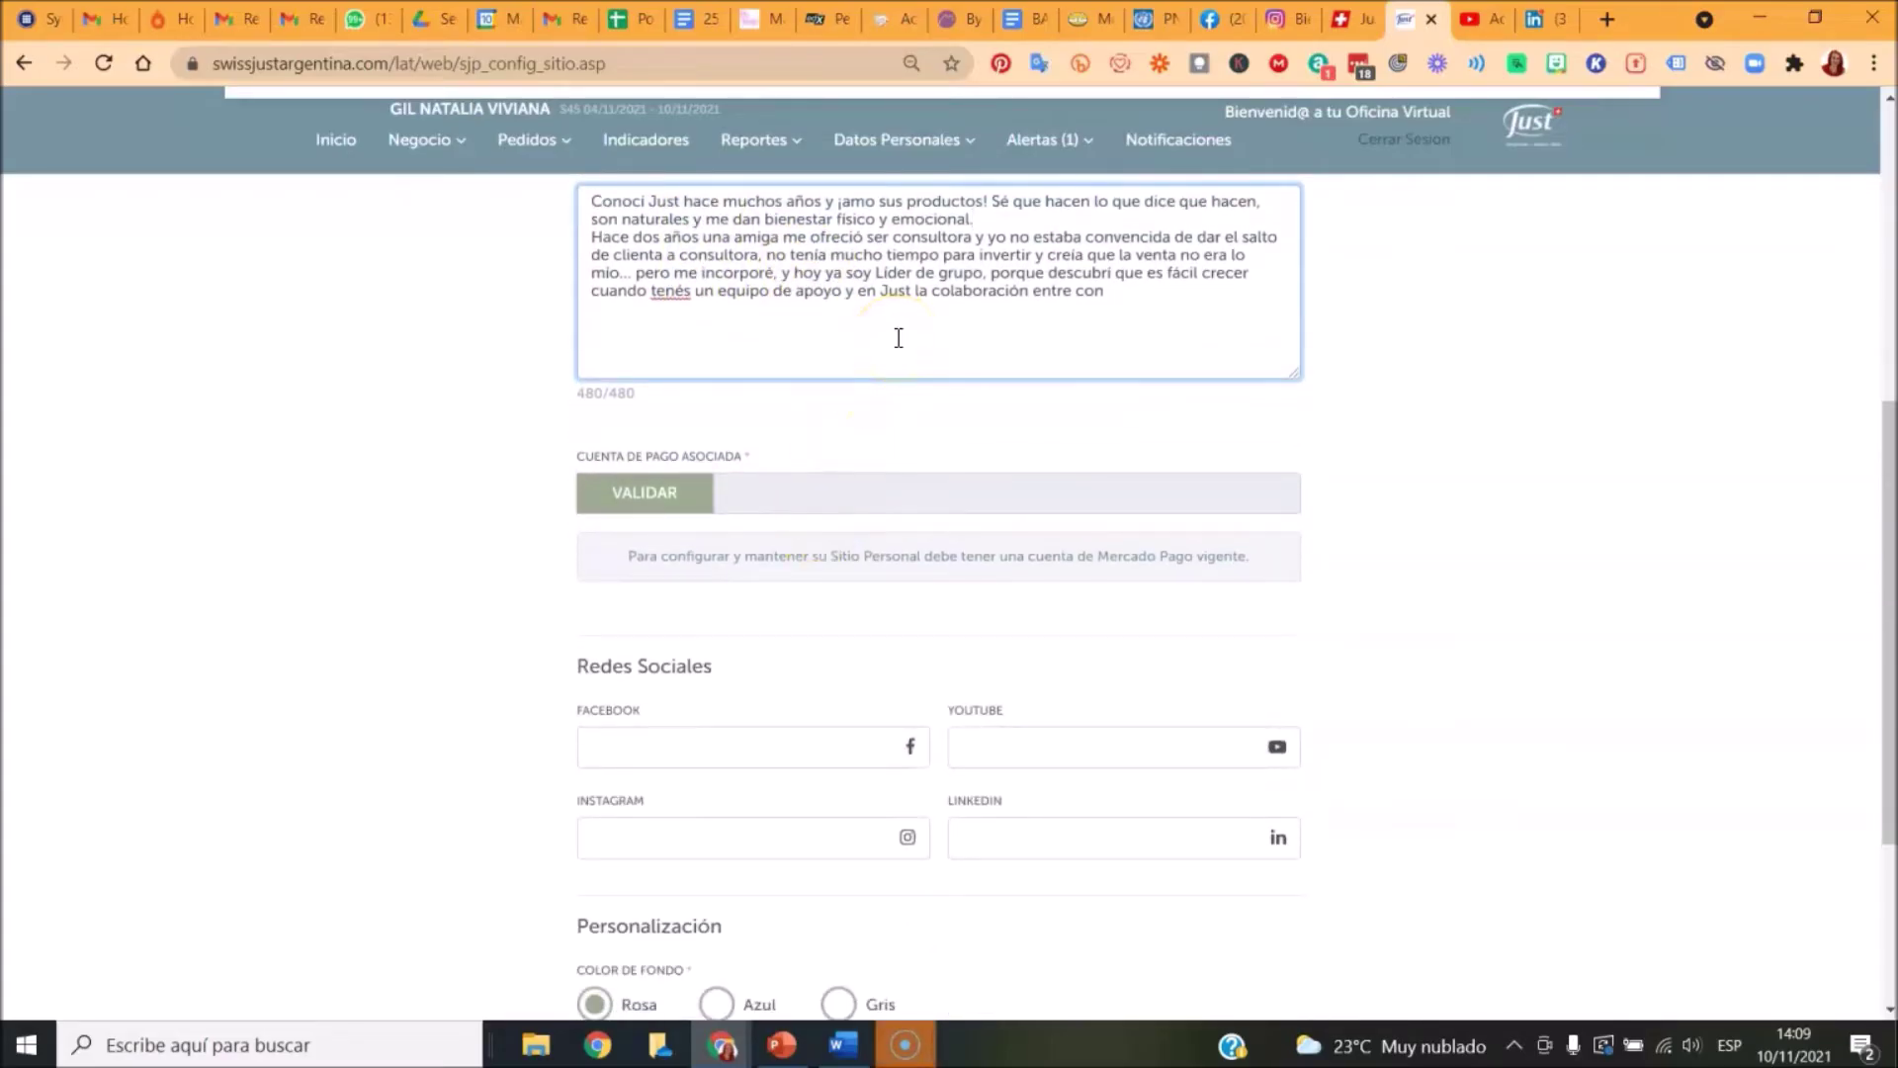
left_click(645, 494)
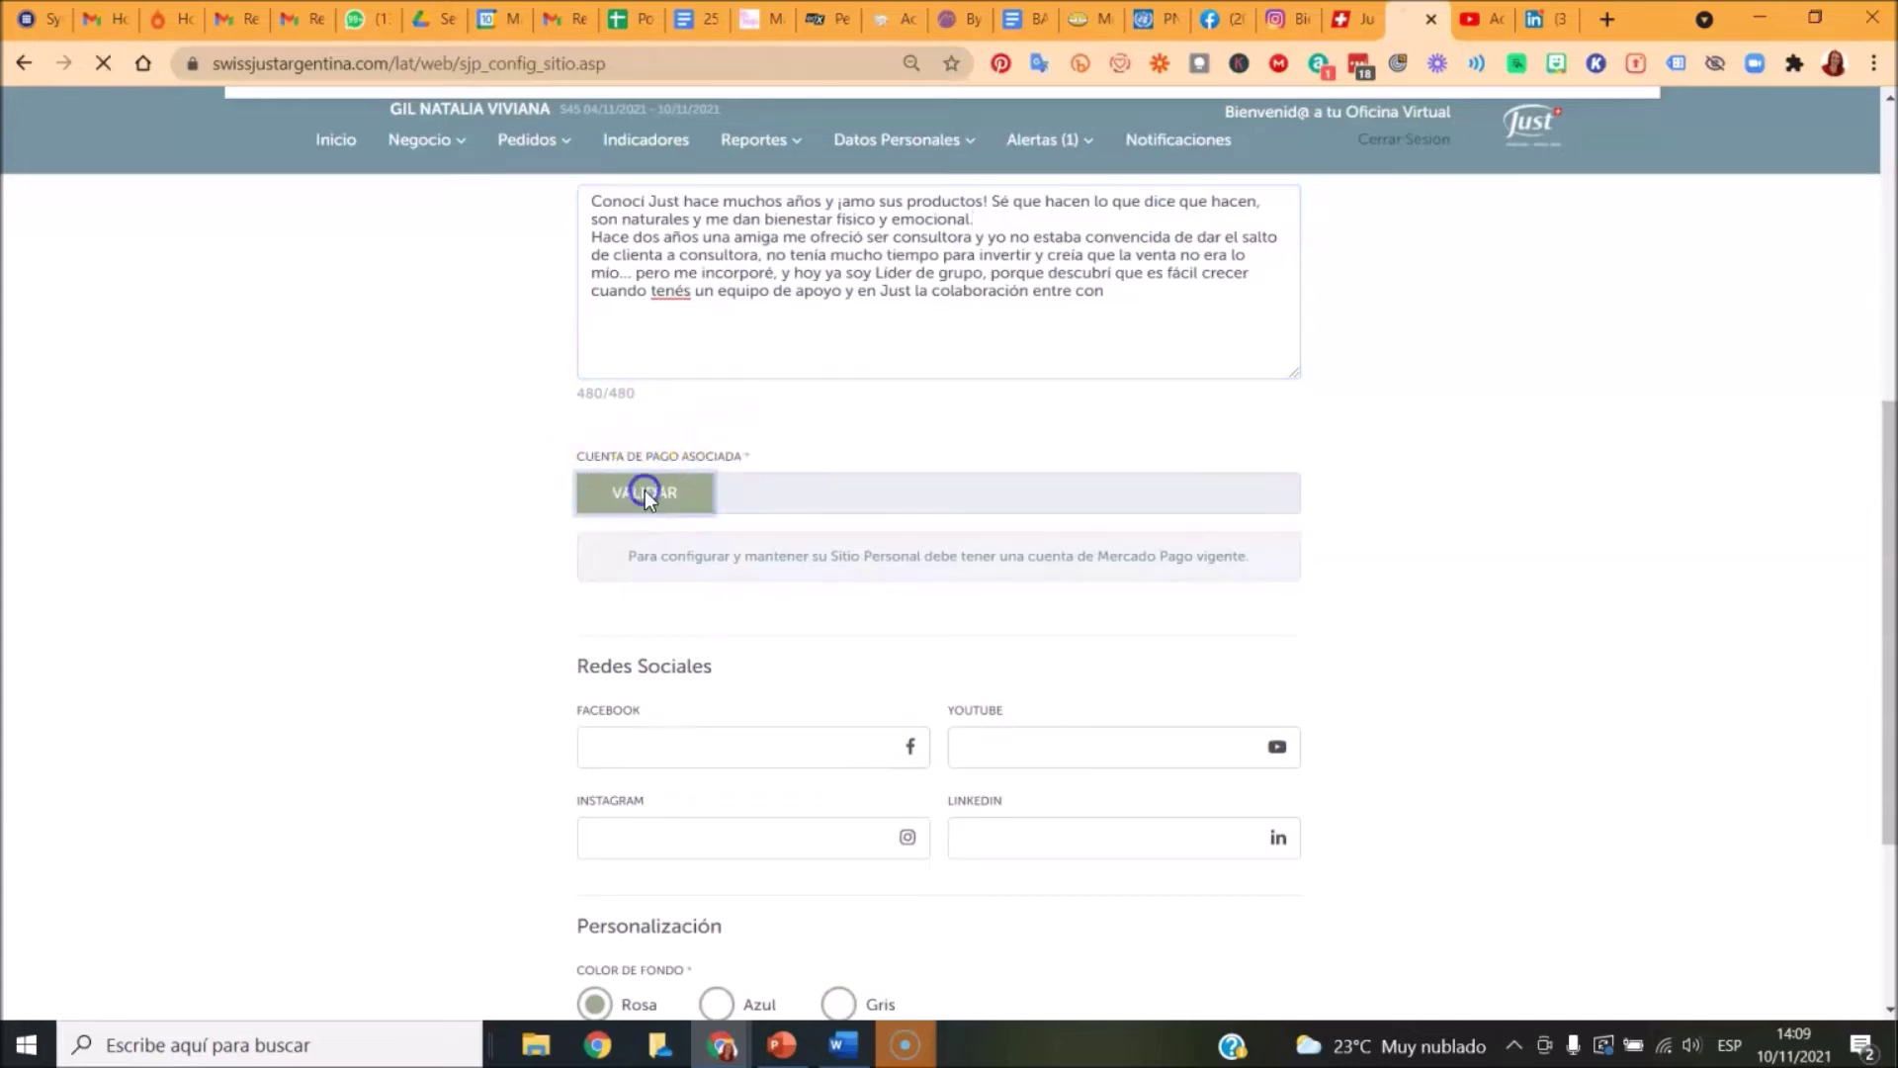
left_click(750, 488)
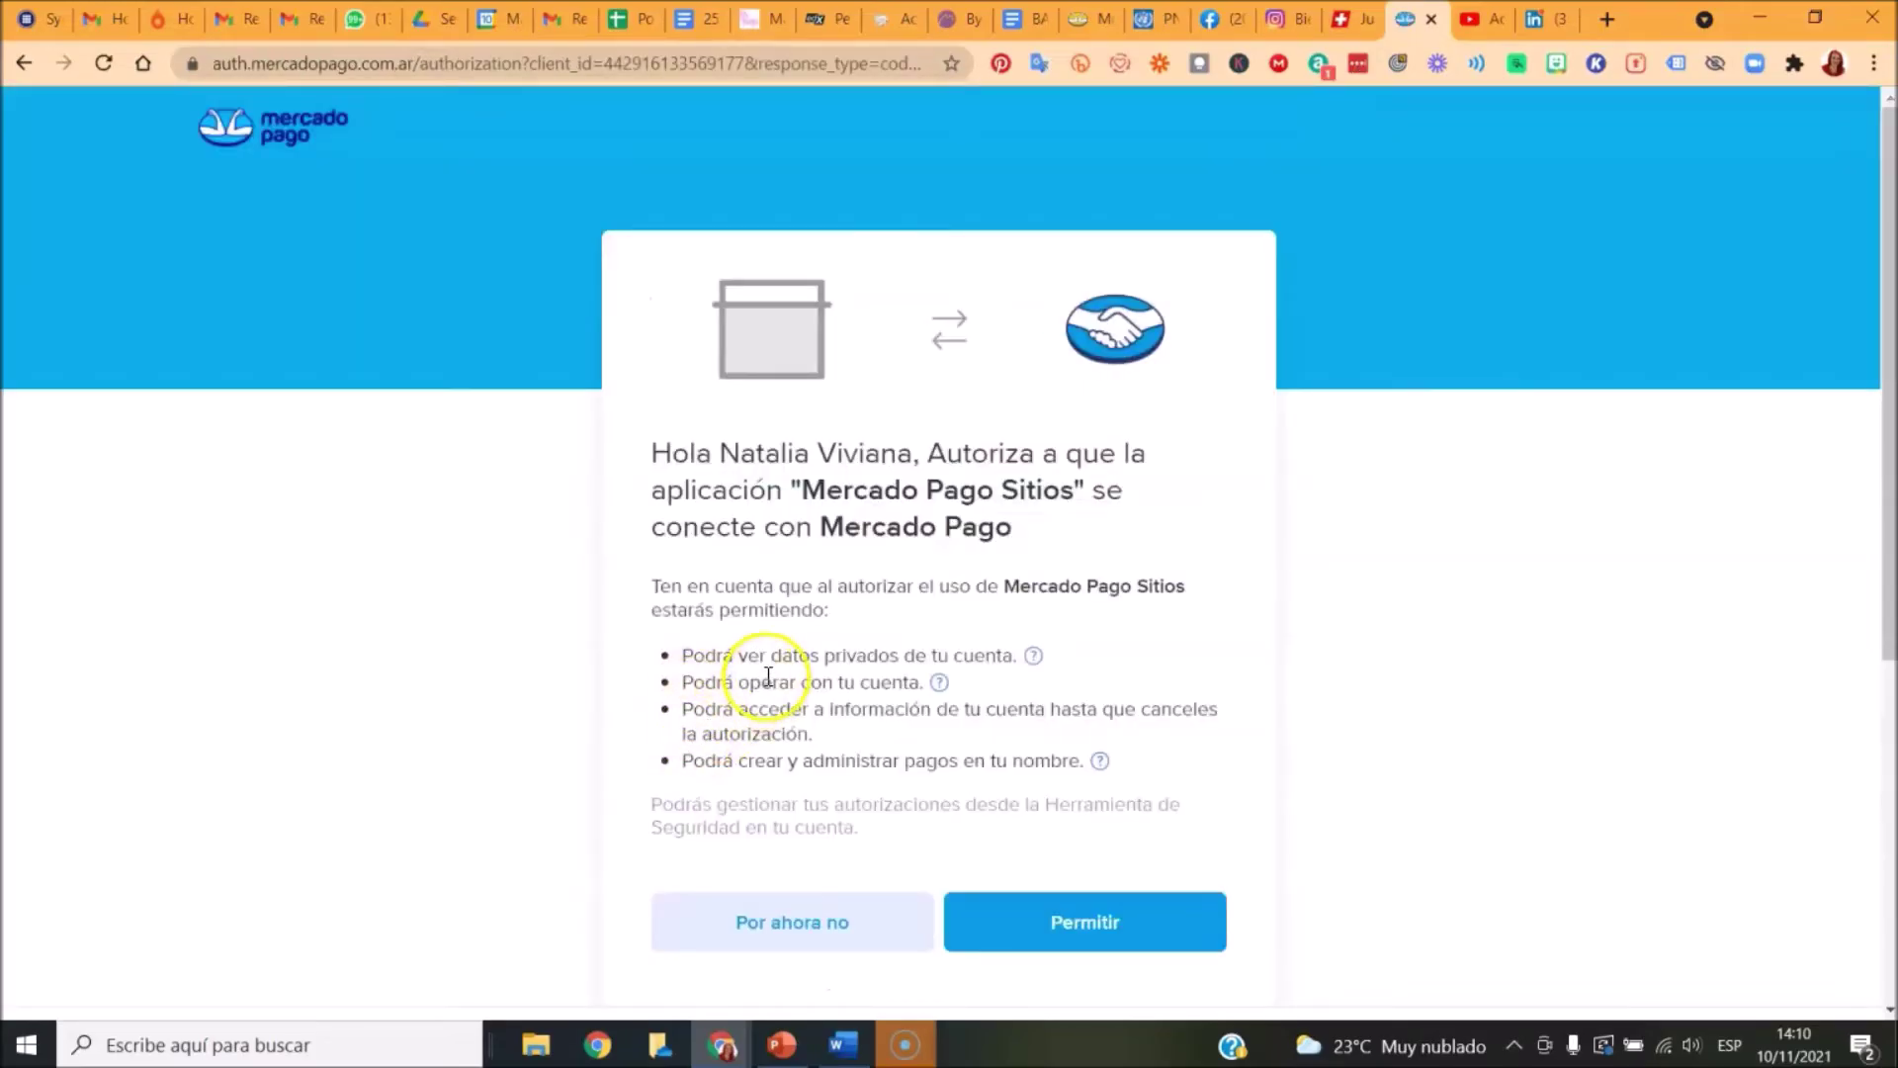
scroll(769, 661, "down", 1)
scroll(771, 657, "down", 2)
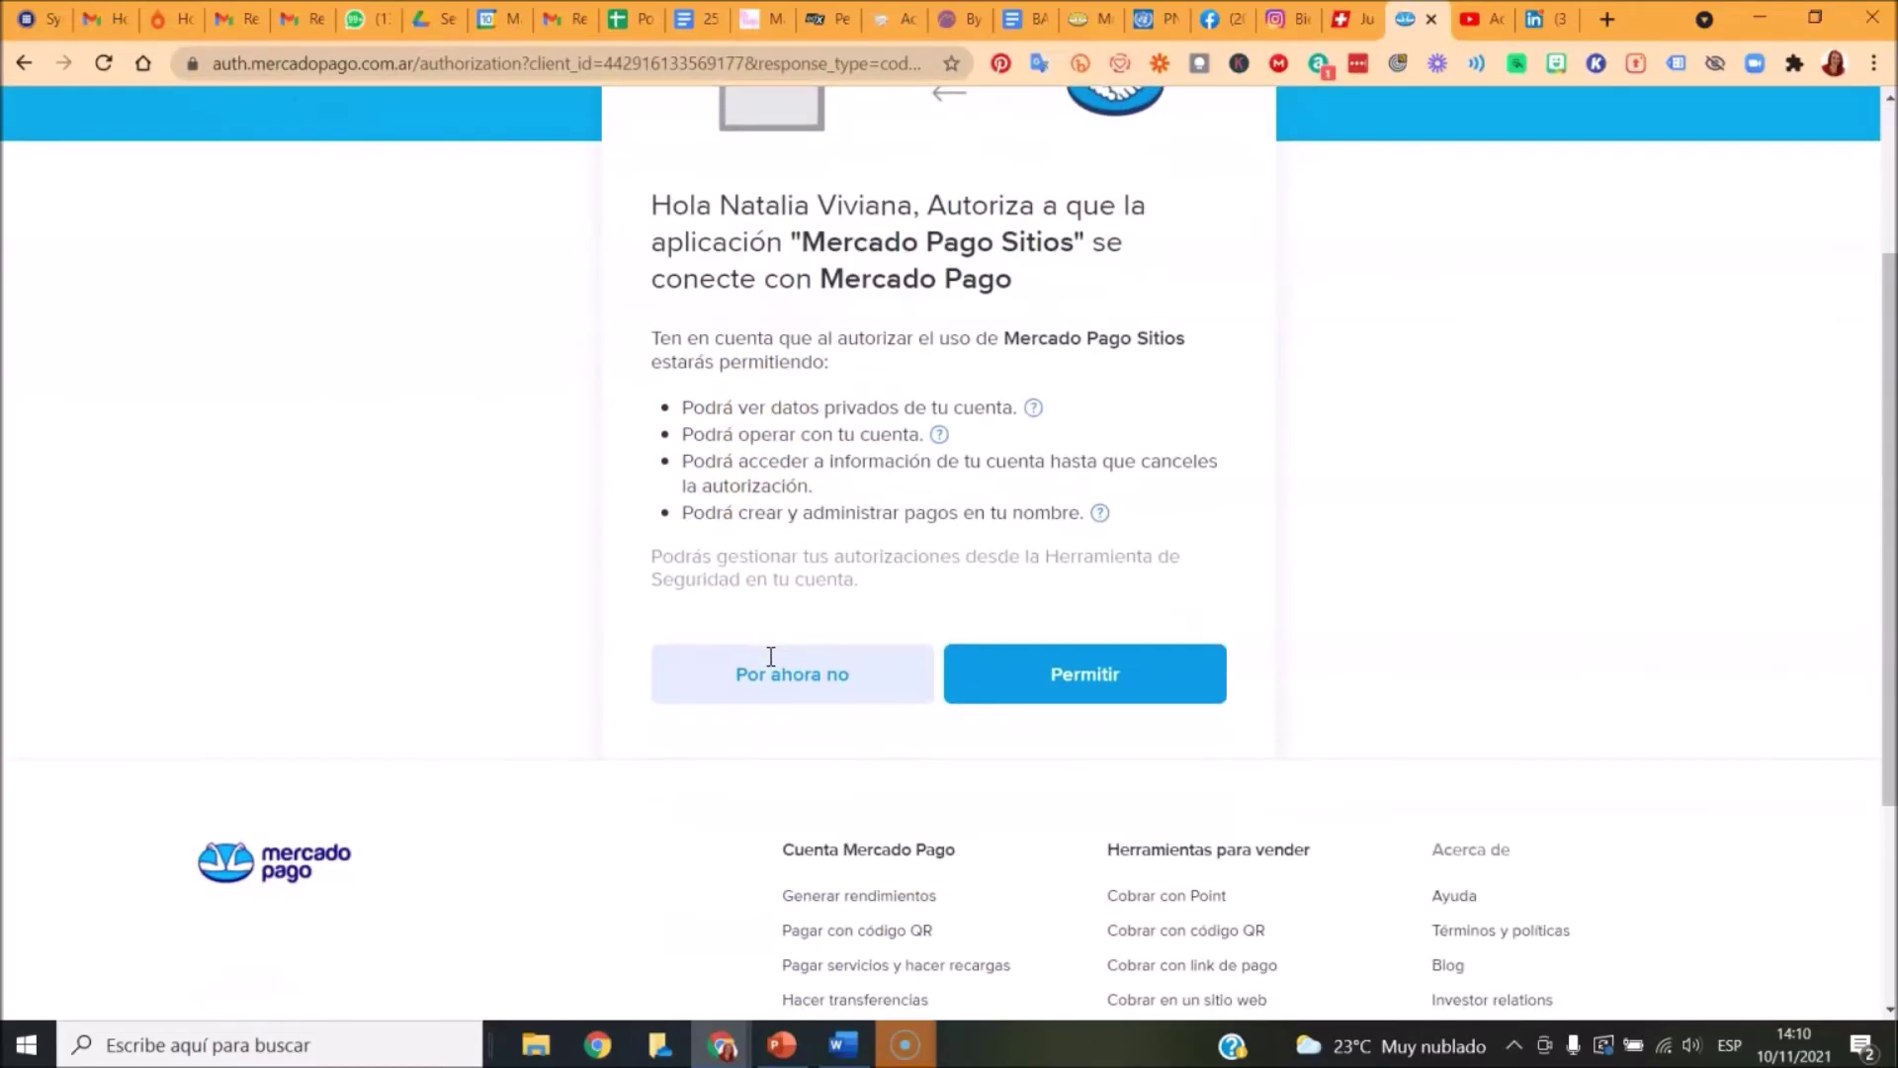
left_click(1031, 680)
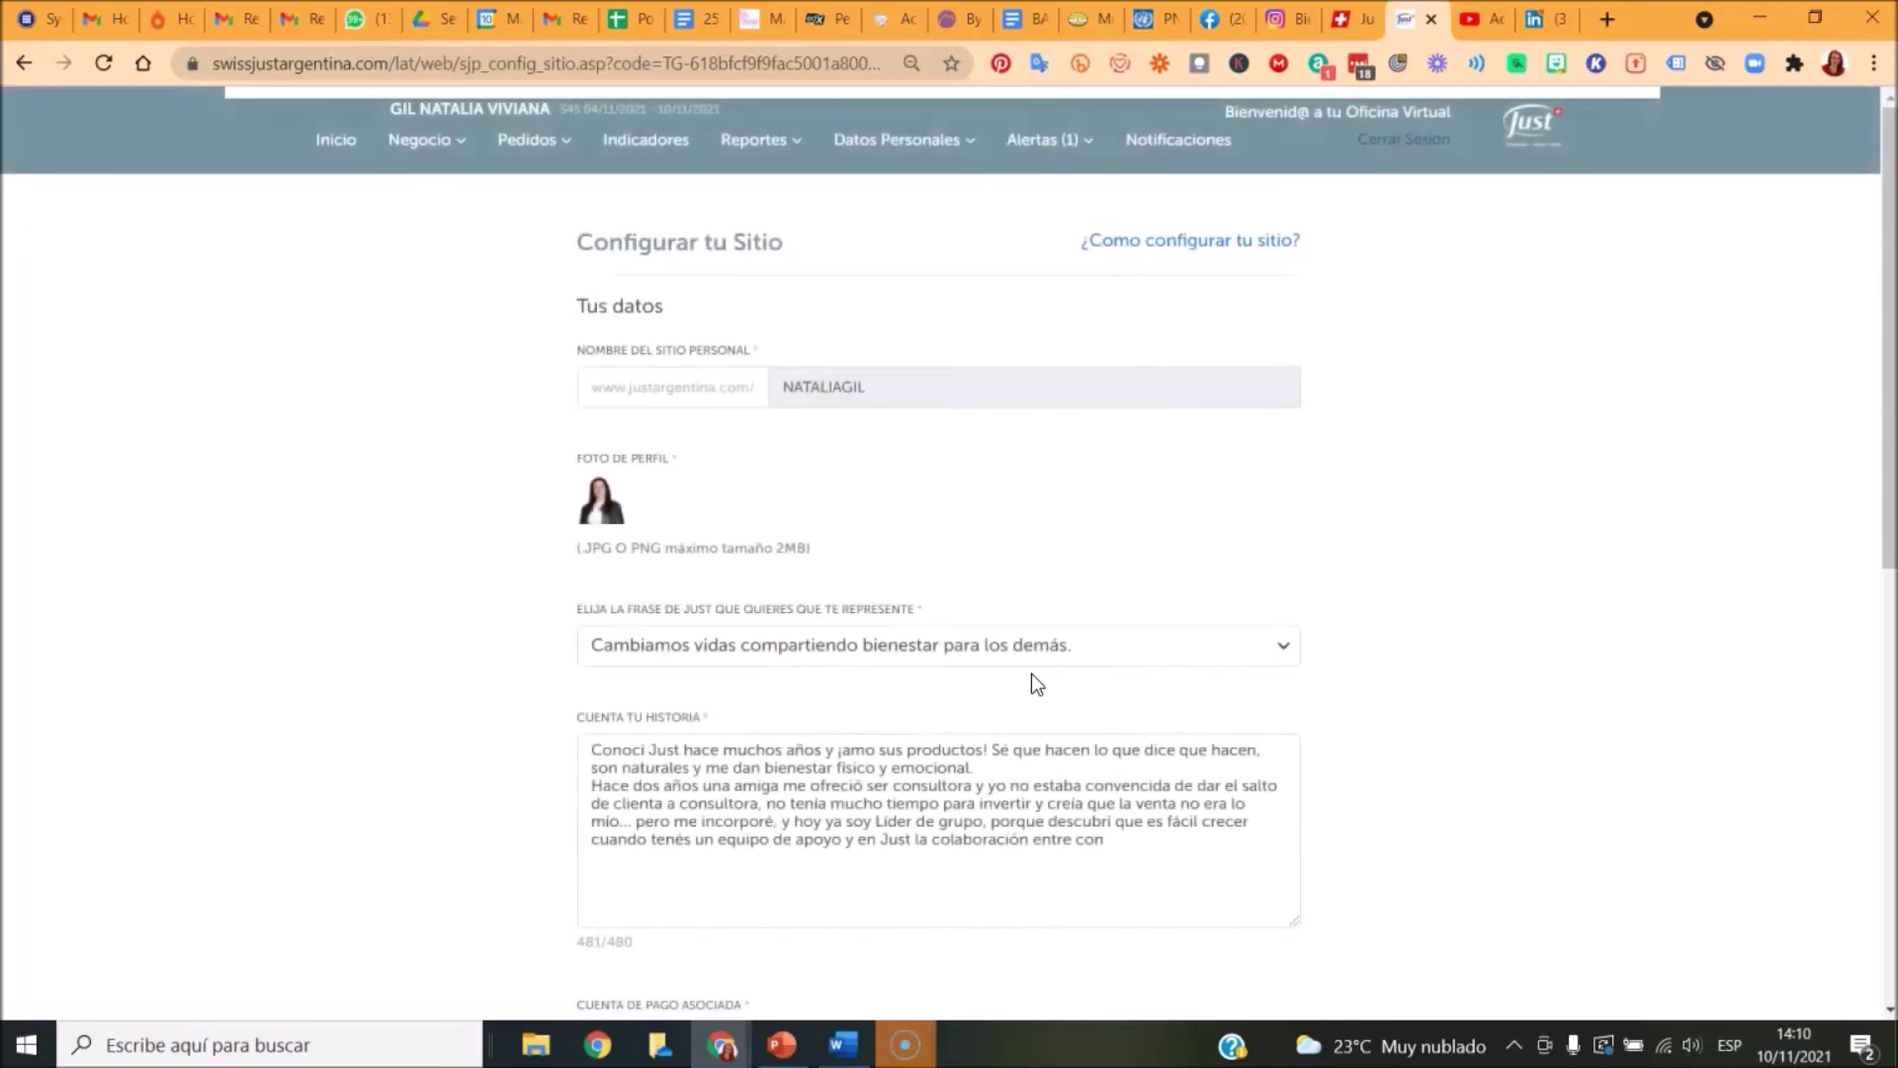
scroll(1030, 674, "down", 4)
left_click(909, 692)
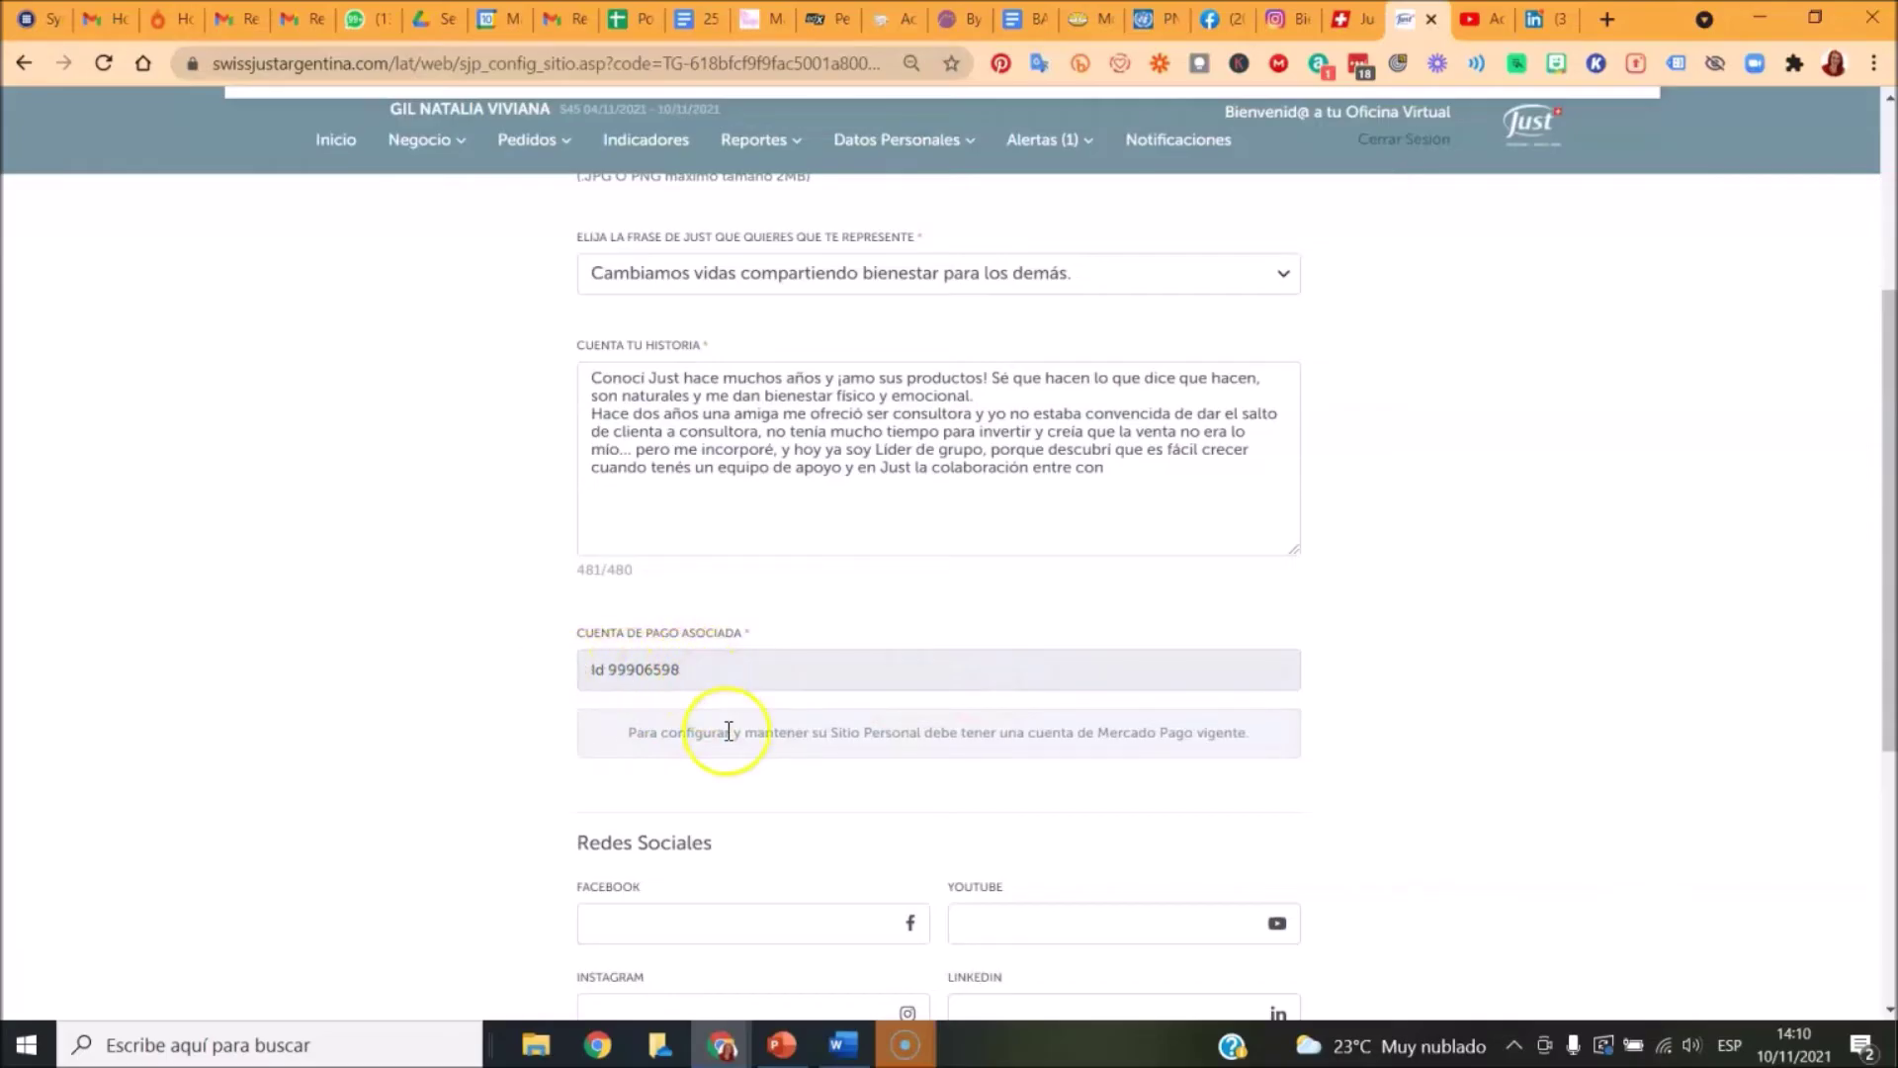
scroll(733, 781, "down", 3)
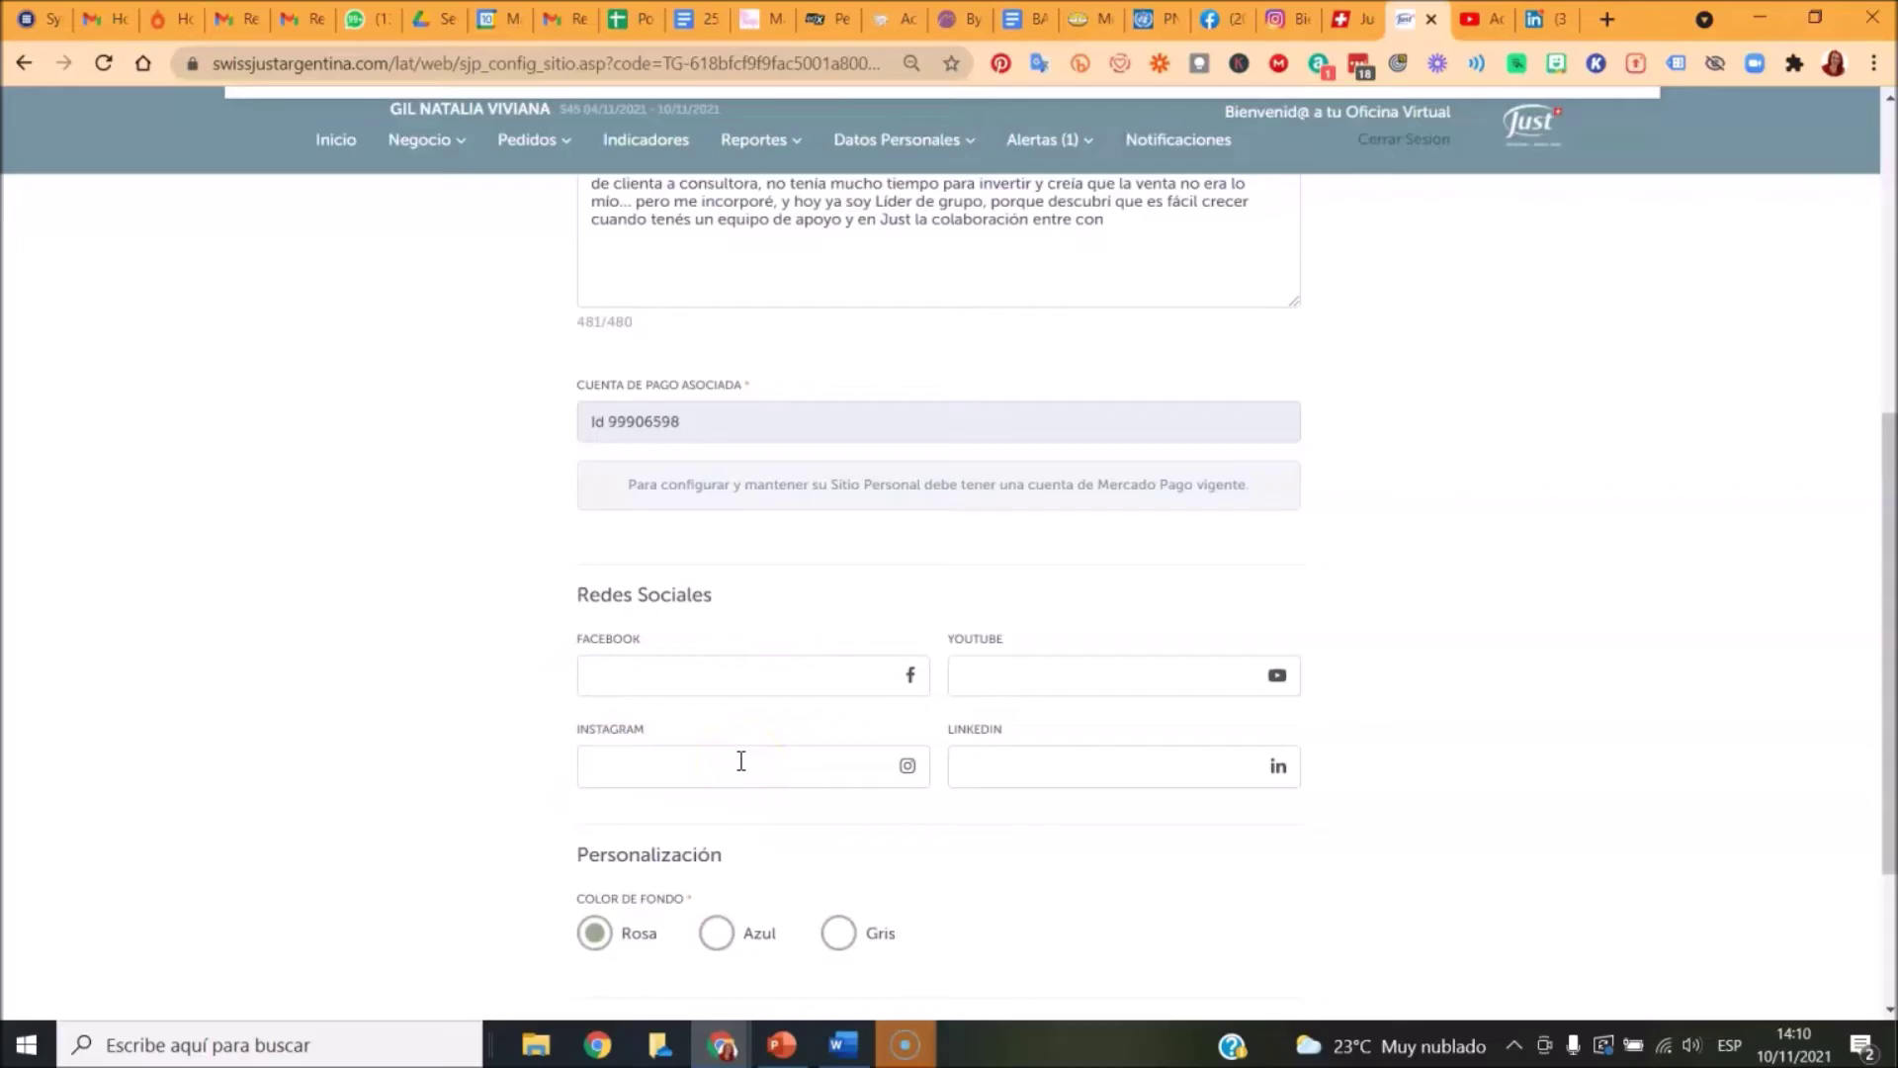
left_click(1210, 20)
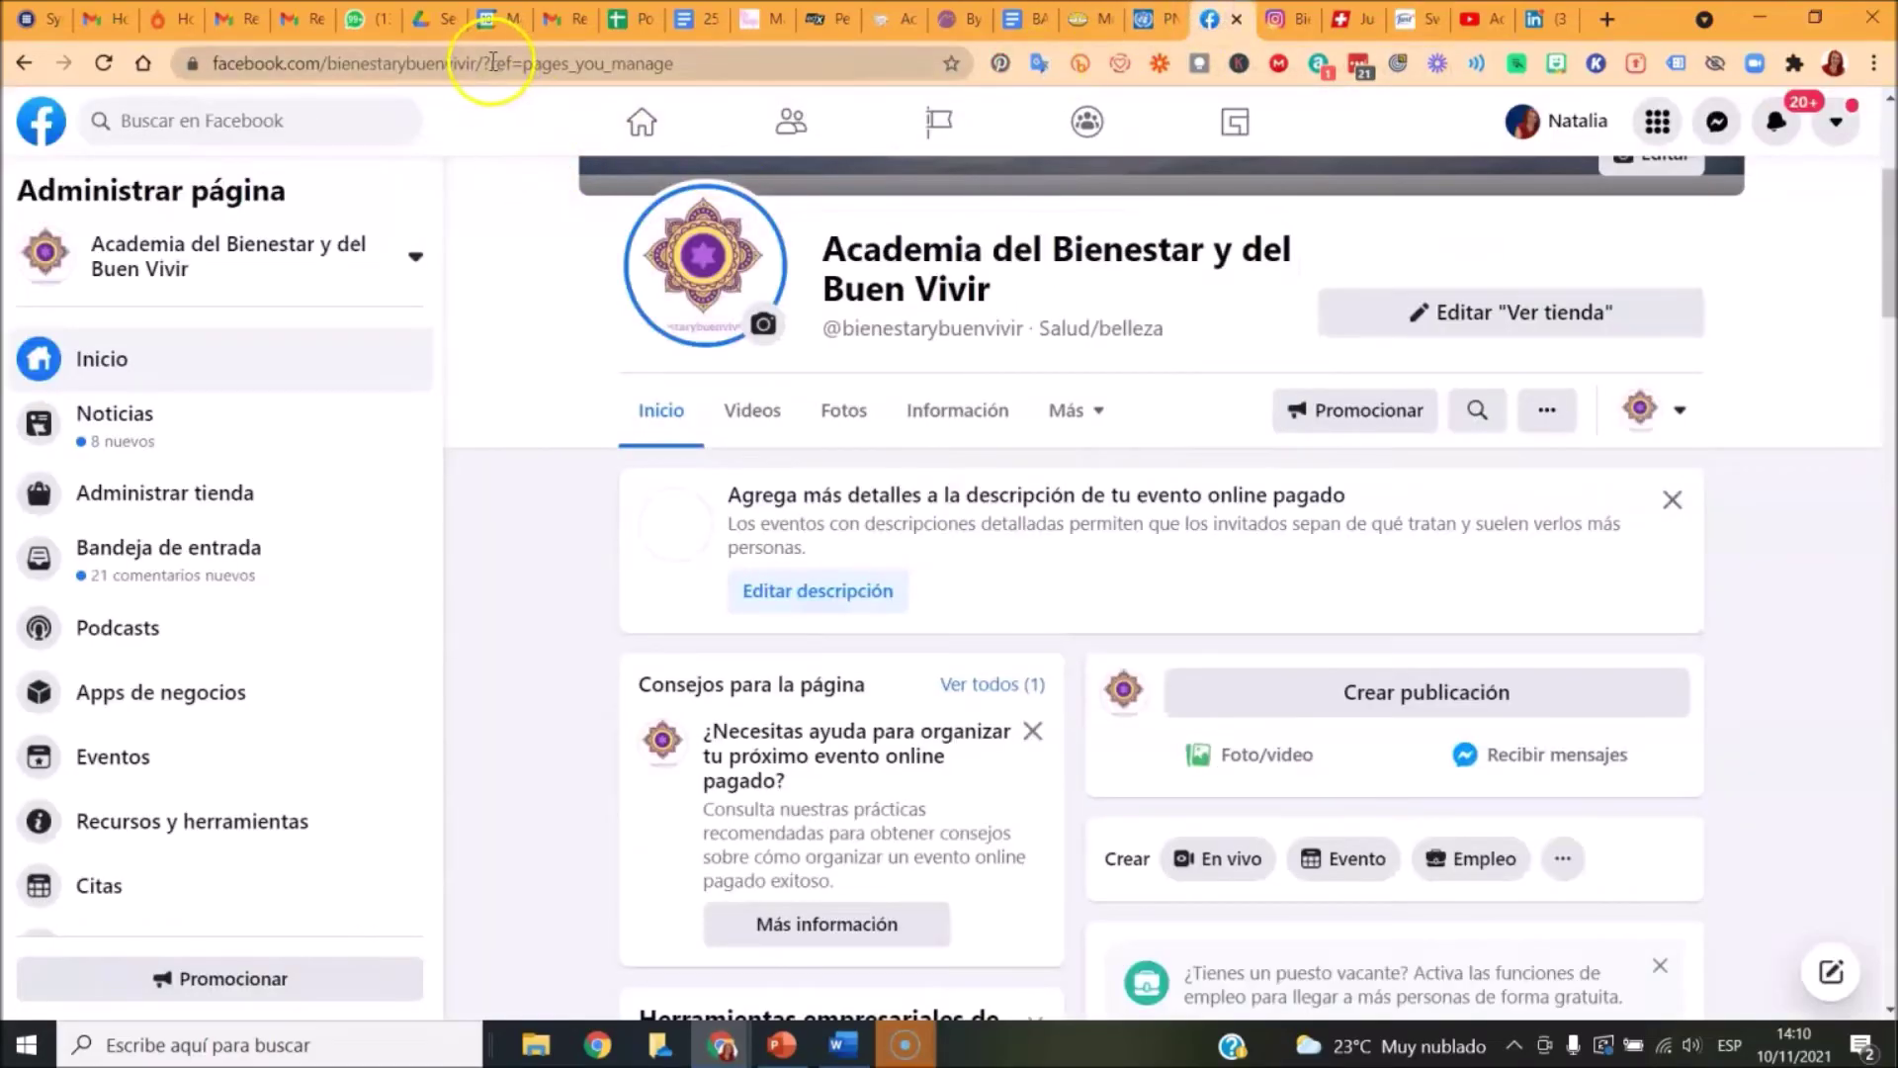
left_click_drag(478, 63, 159, 99)
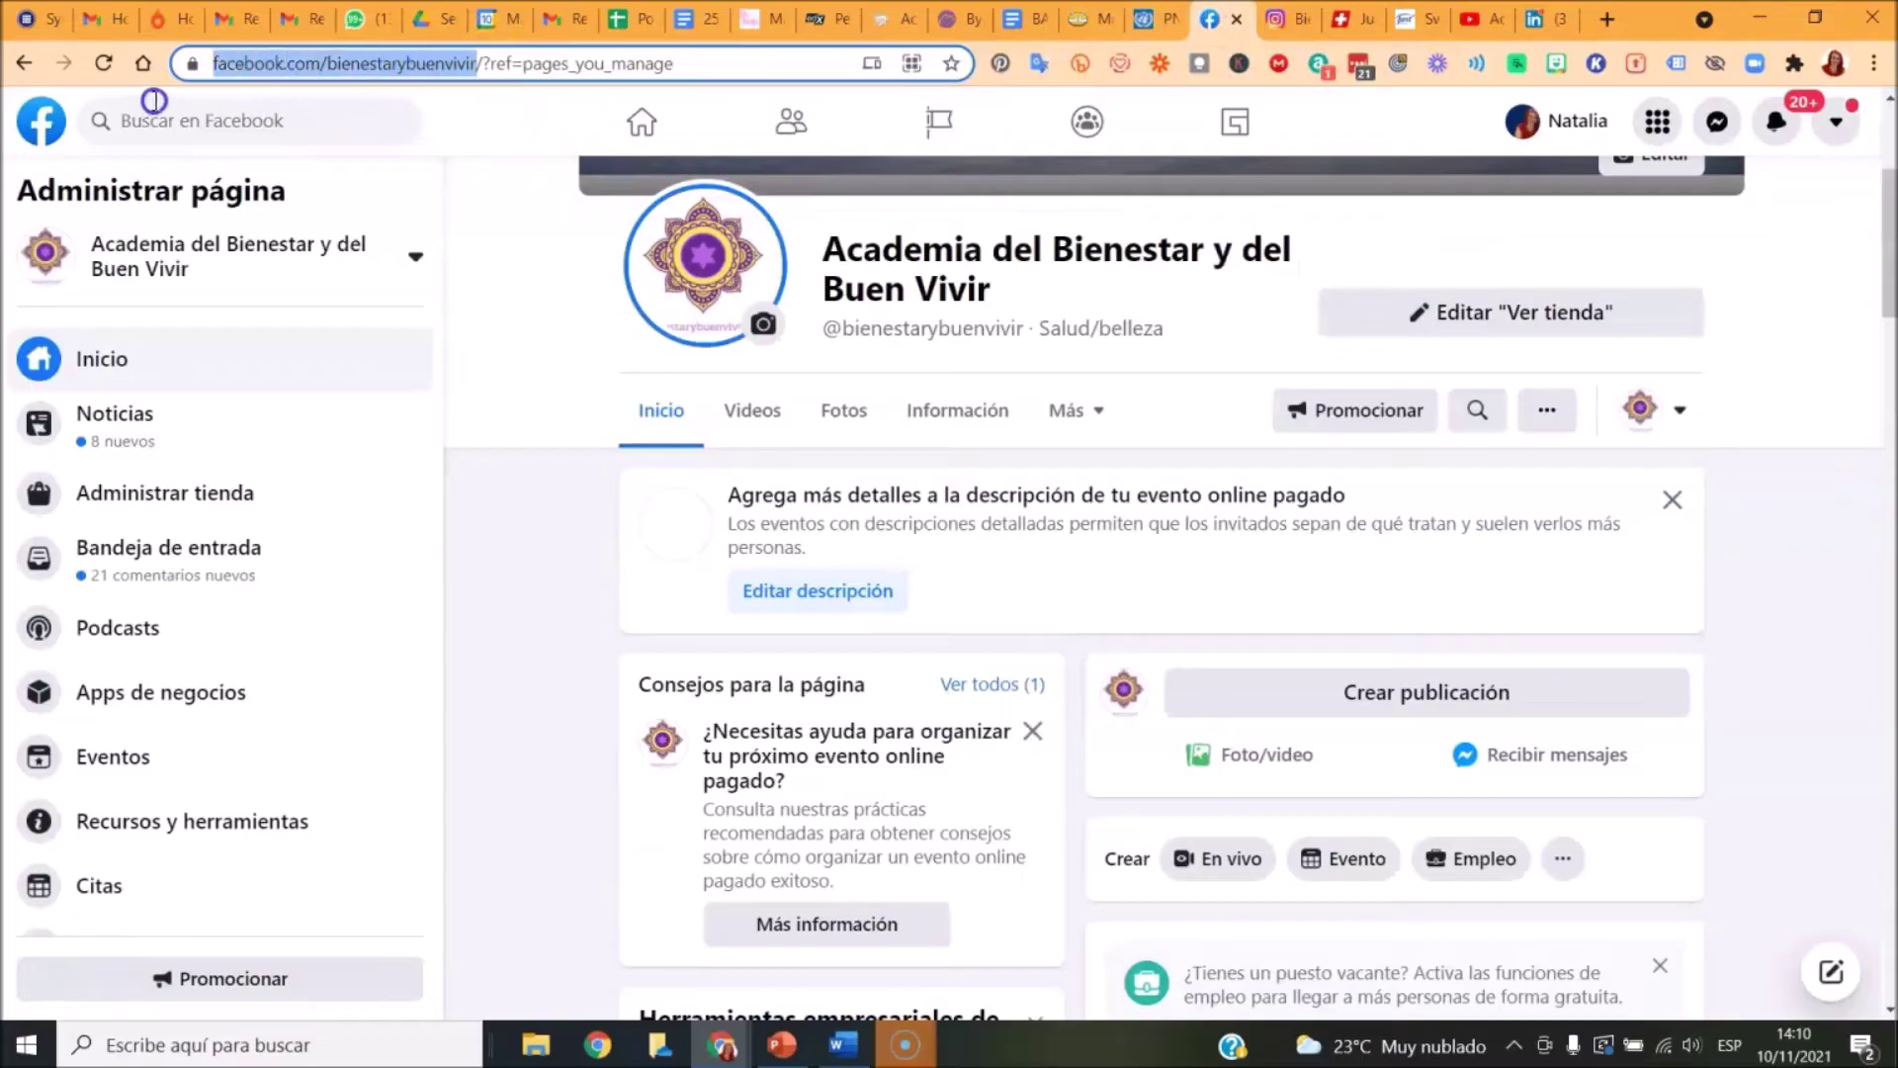
right_click(336, 67)
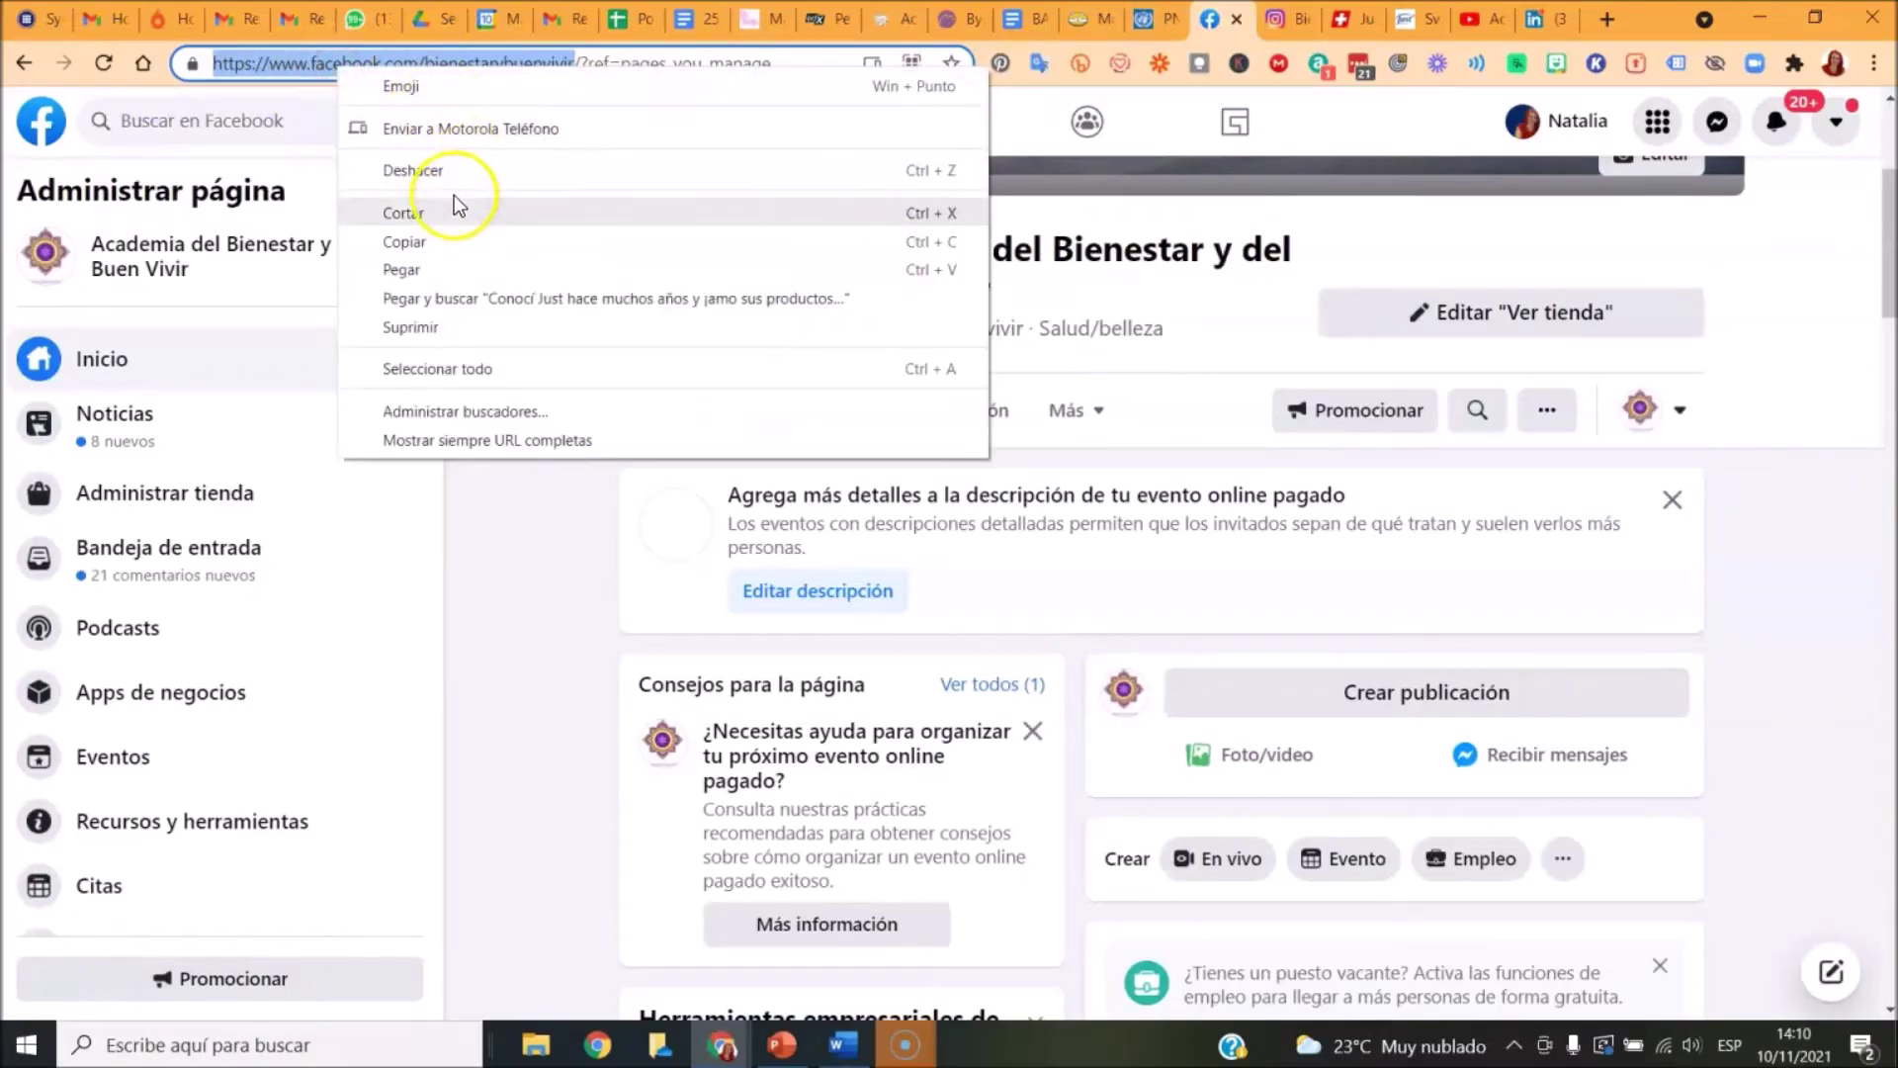
left_click(435, 241)
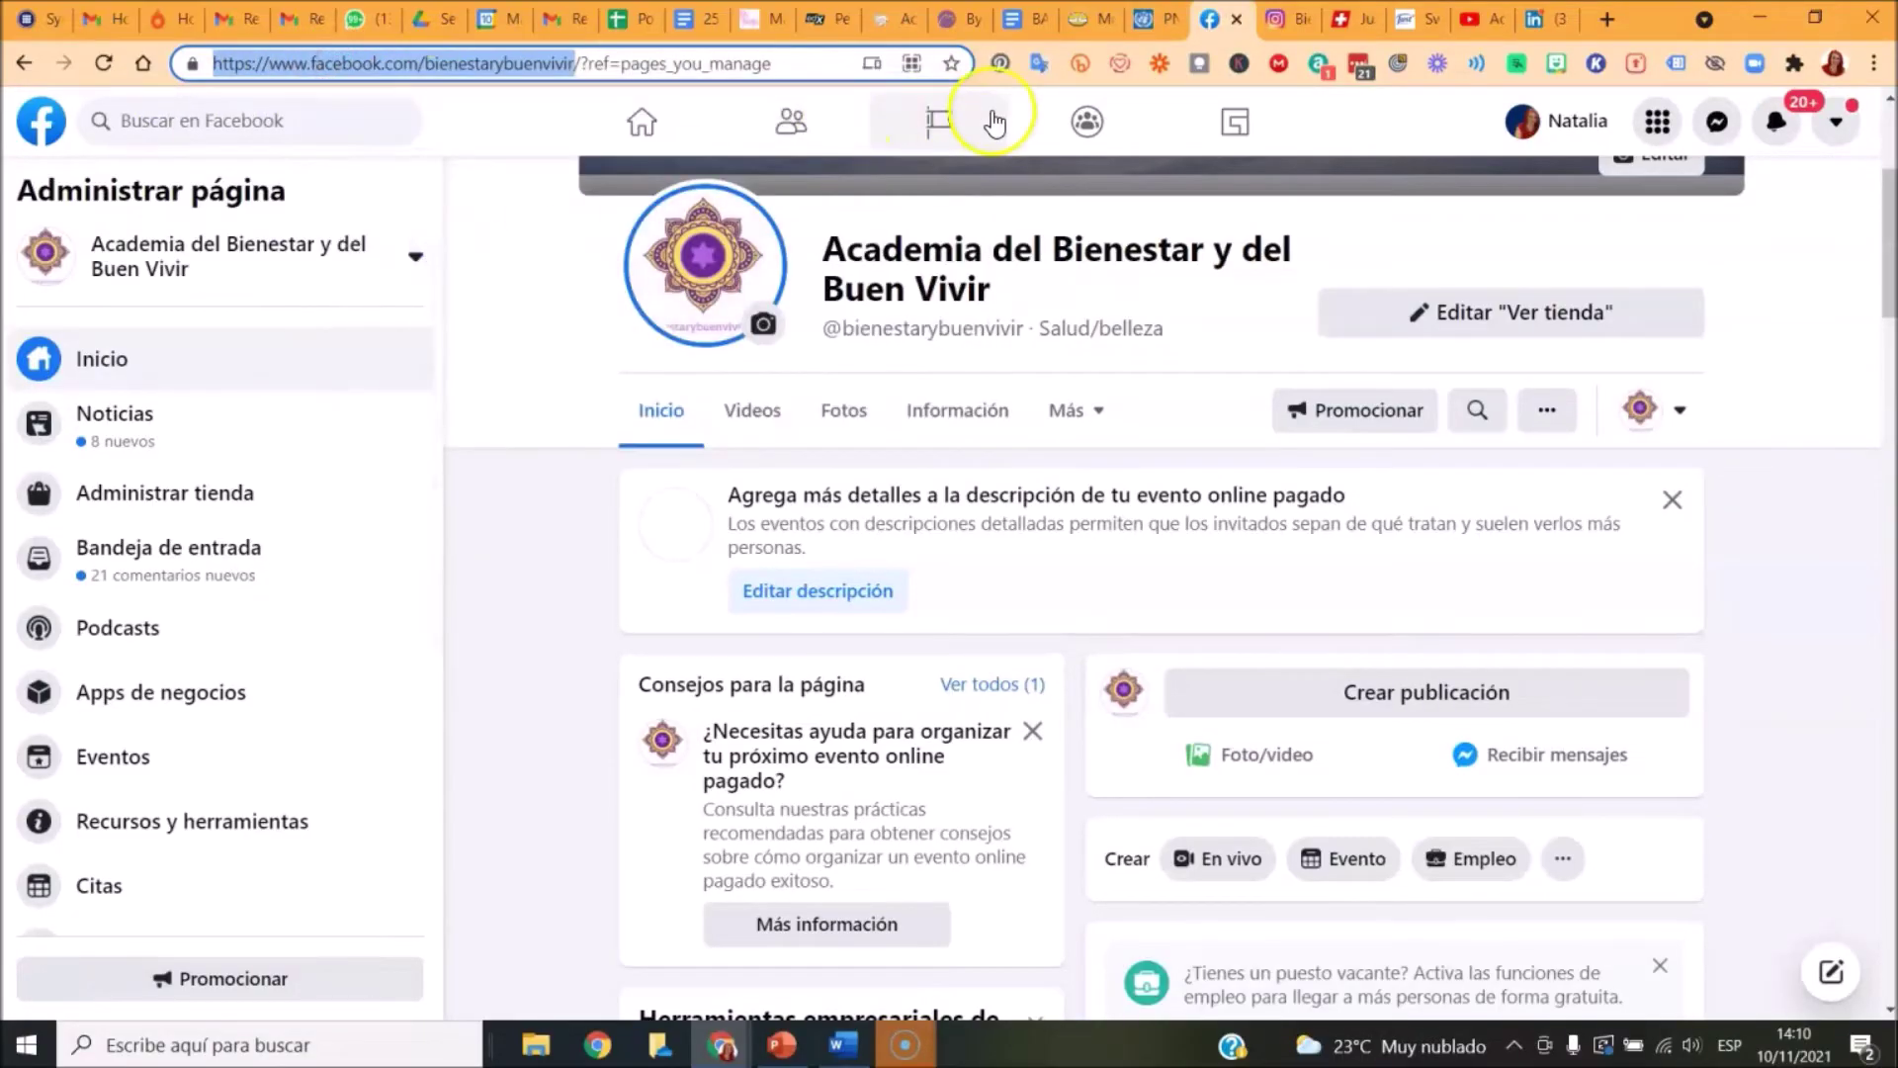
left_click(1414, 16)
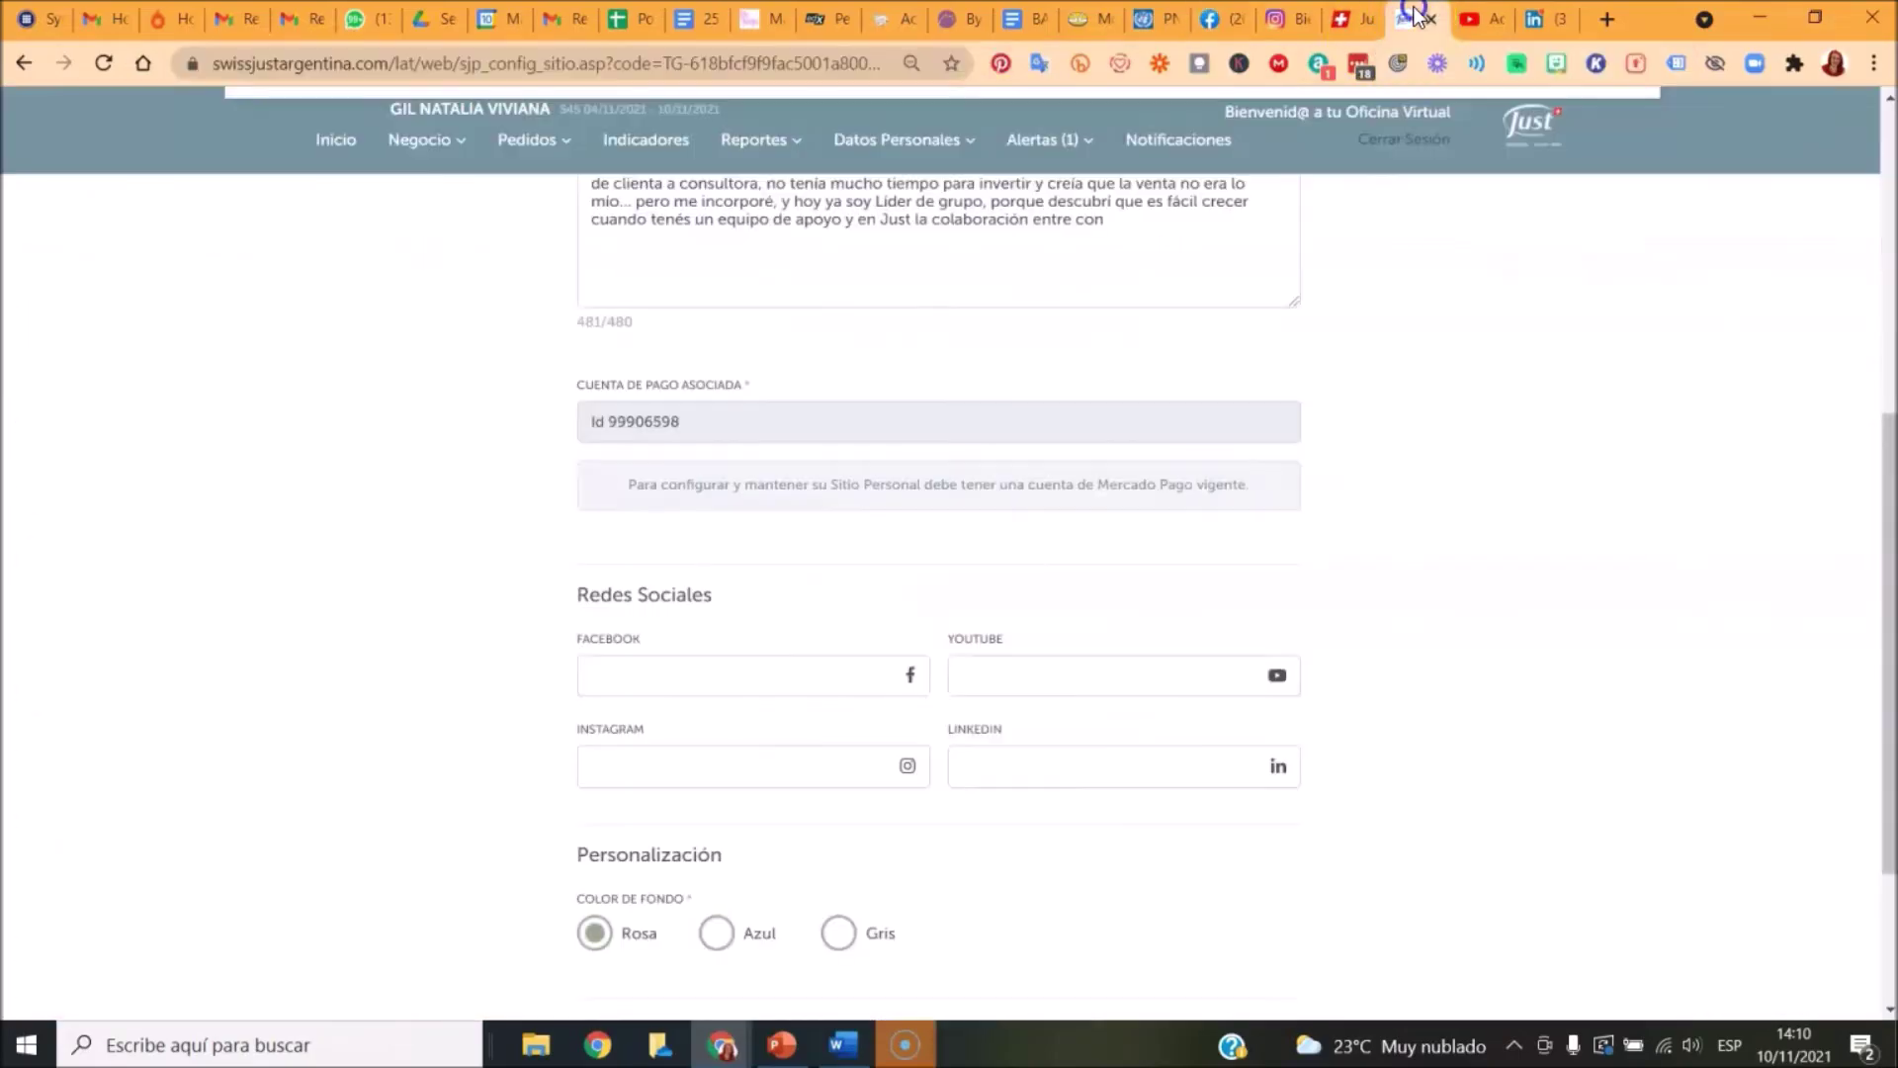
left_click(630, 681)
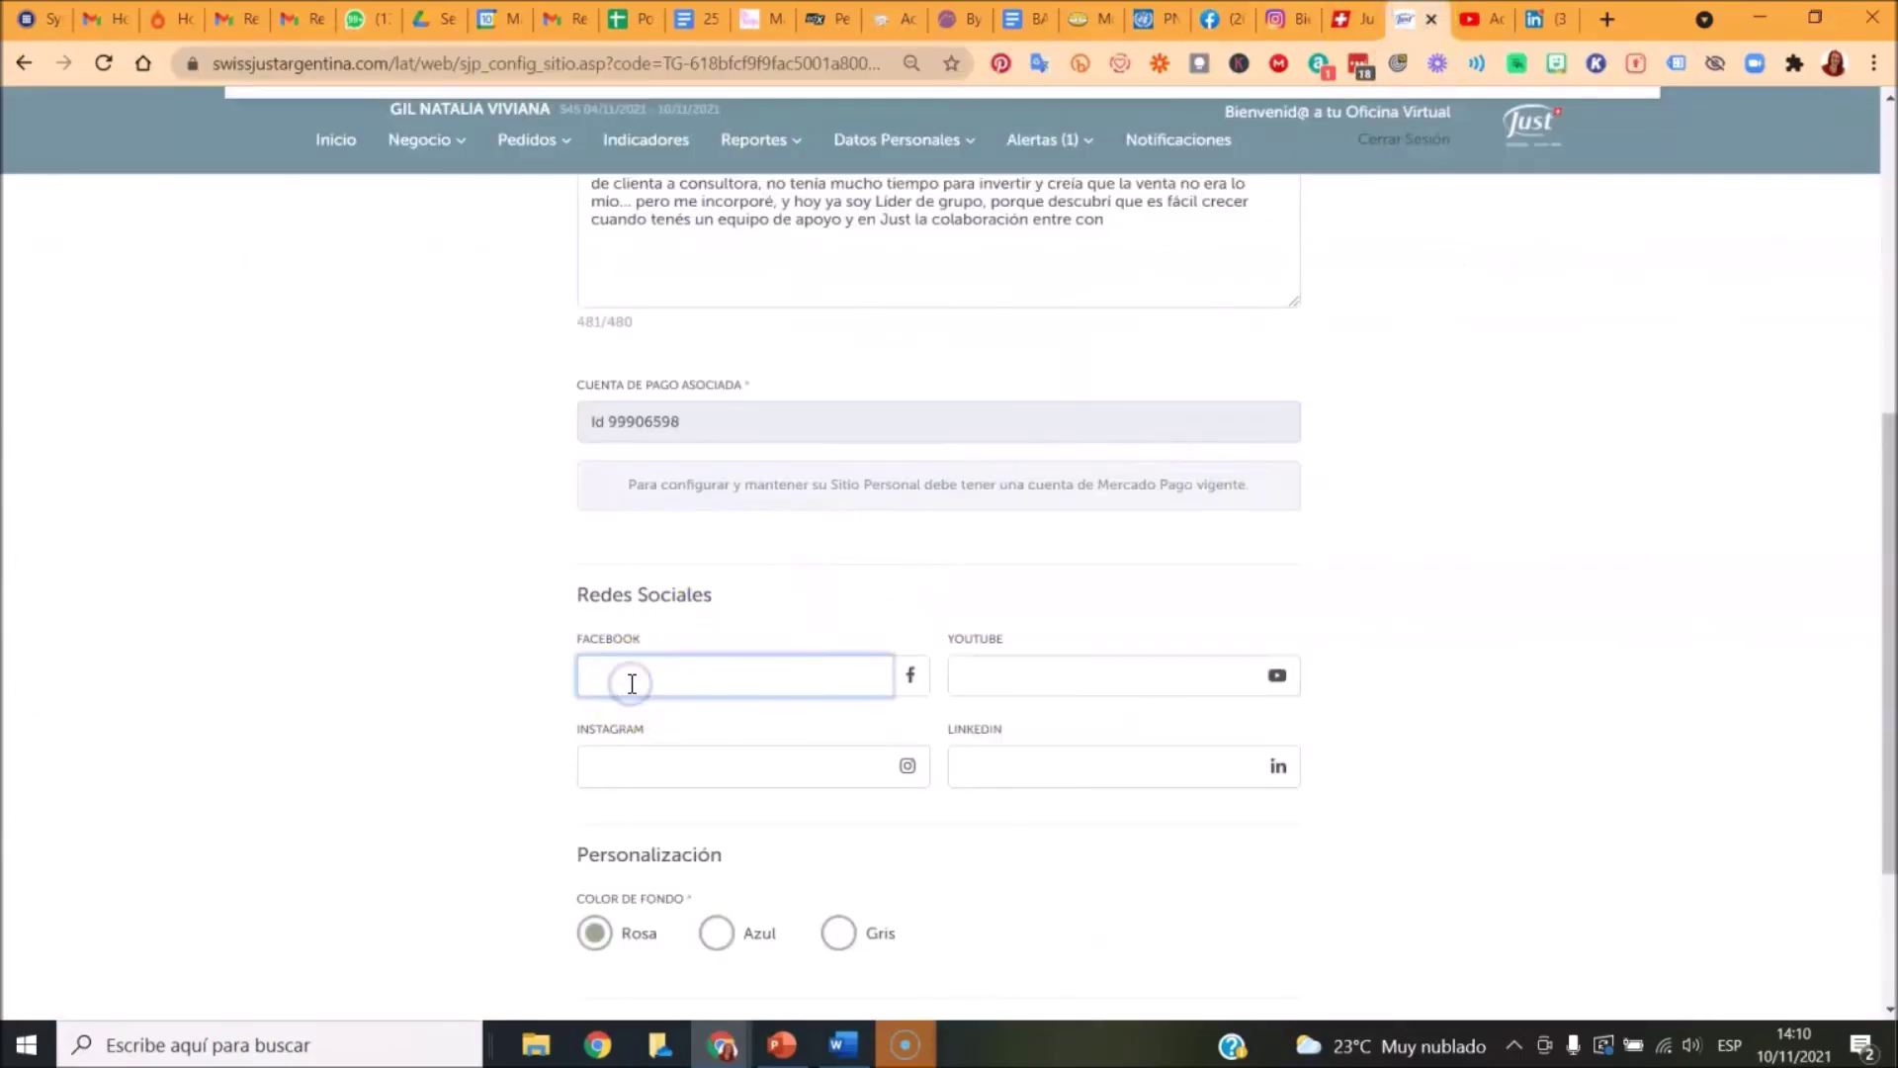
right_click(630, 682)
left_click(714, 370)
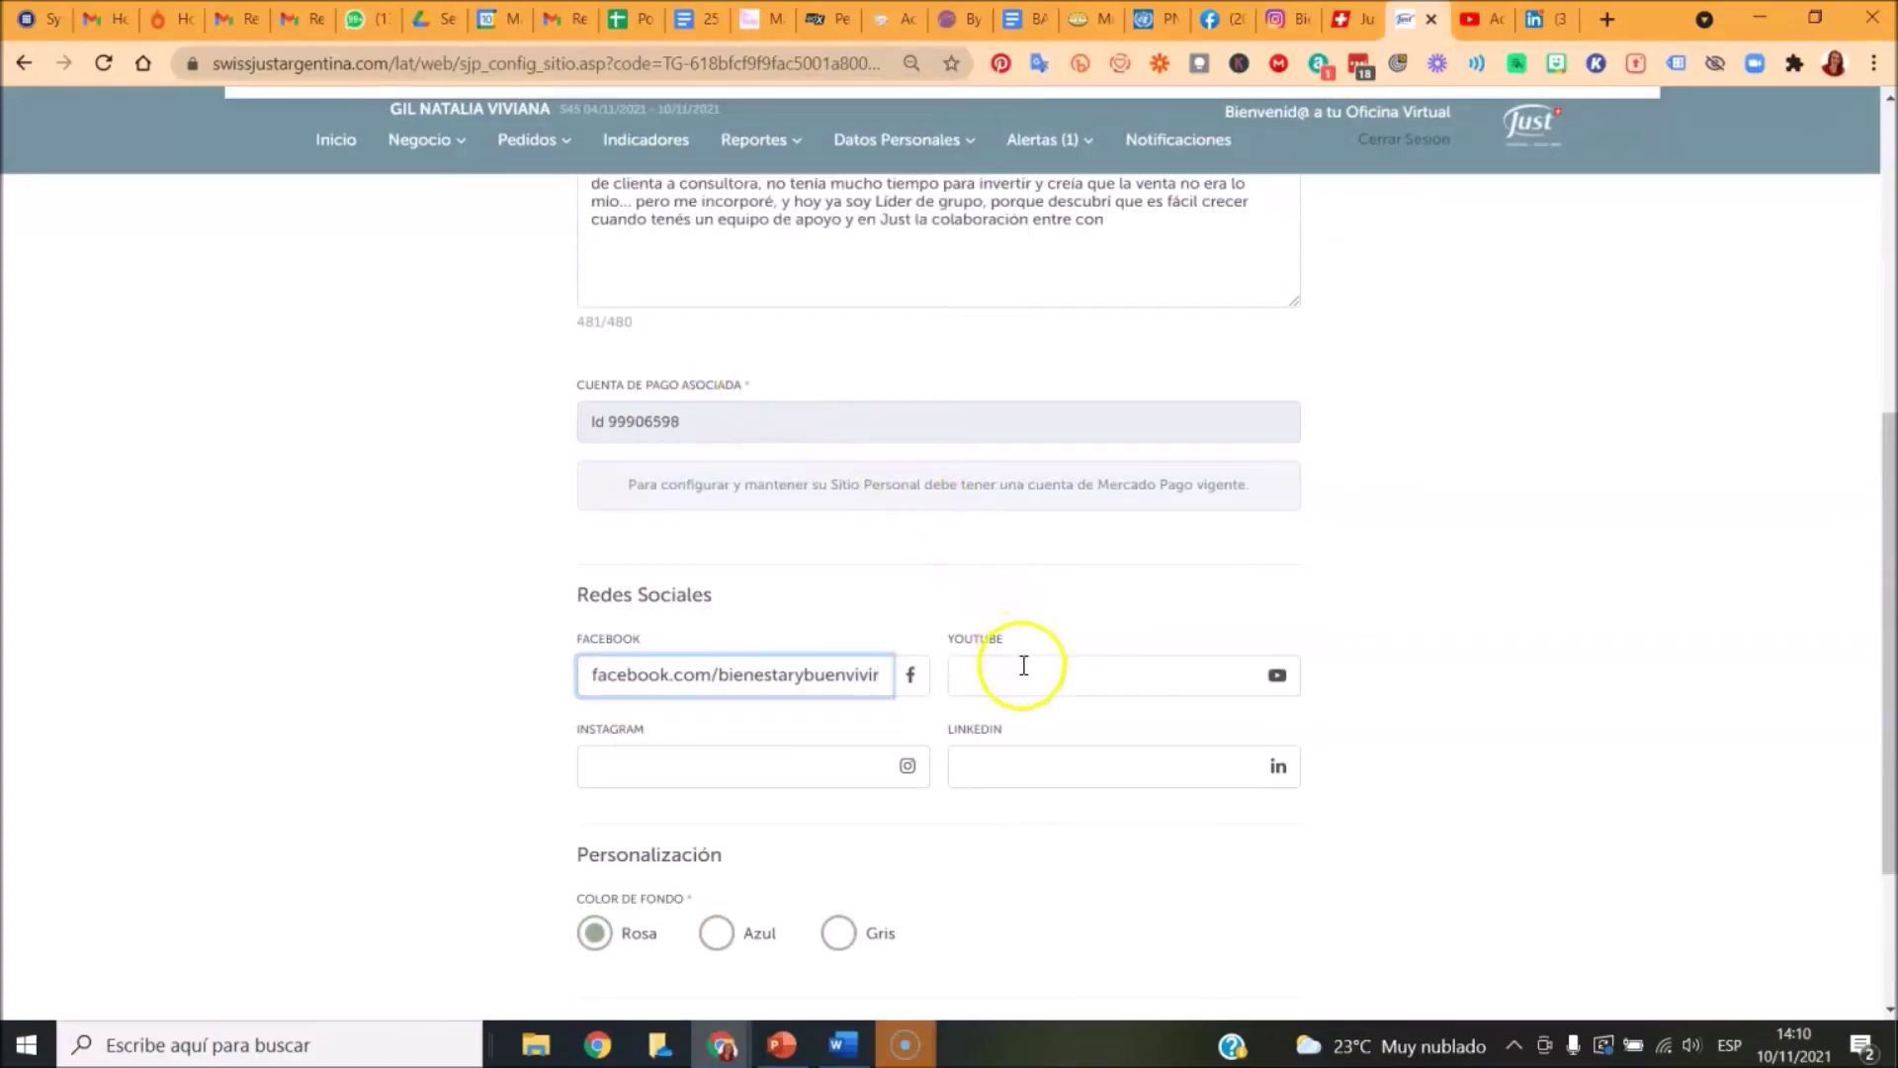
left_click(1475, 16)
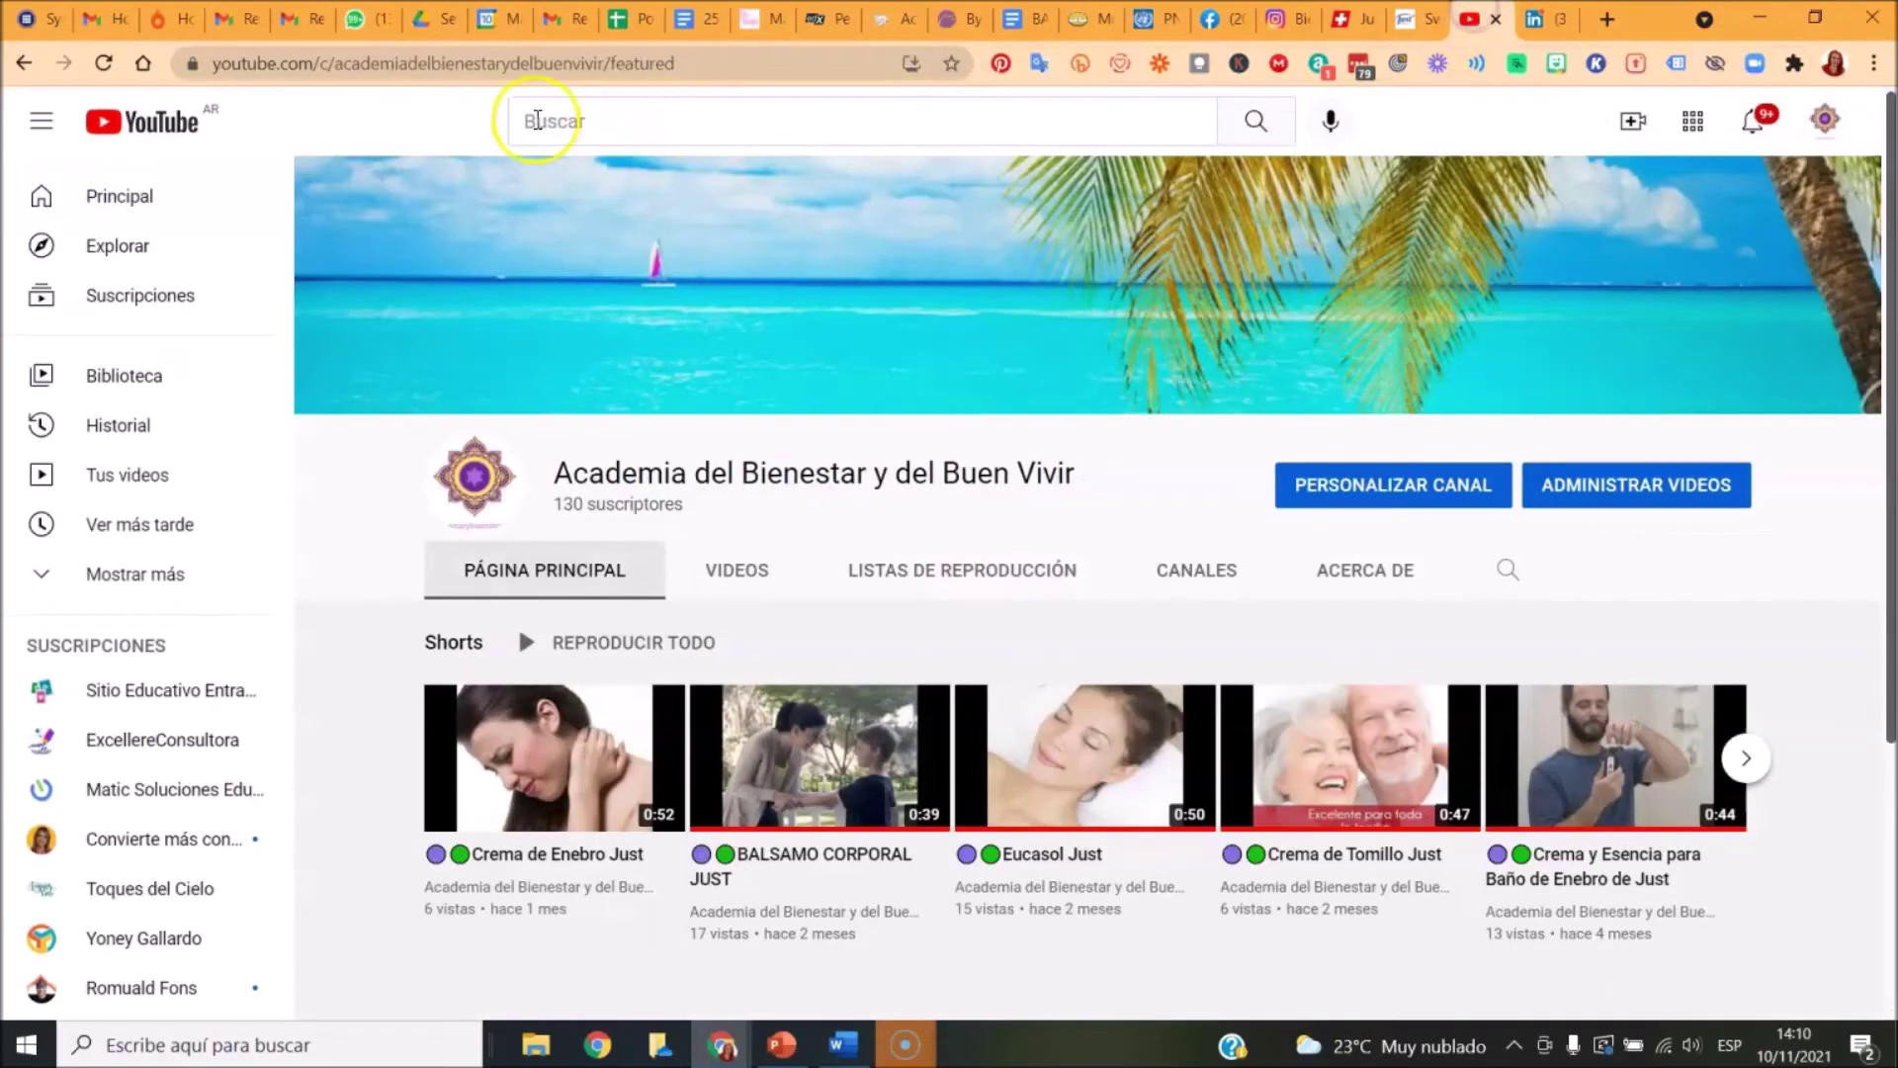
left_click_drag(608, 59, 129, 129)
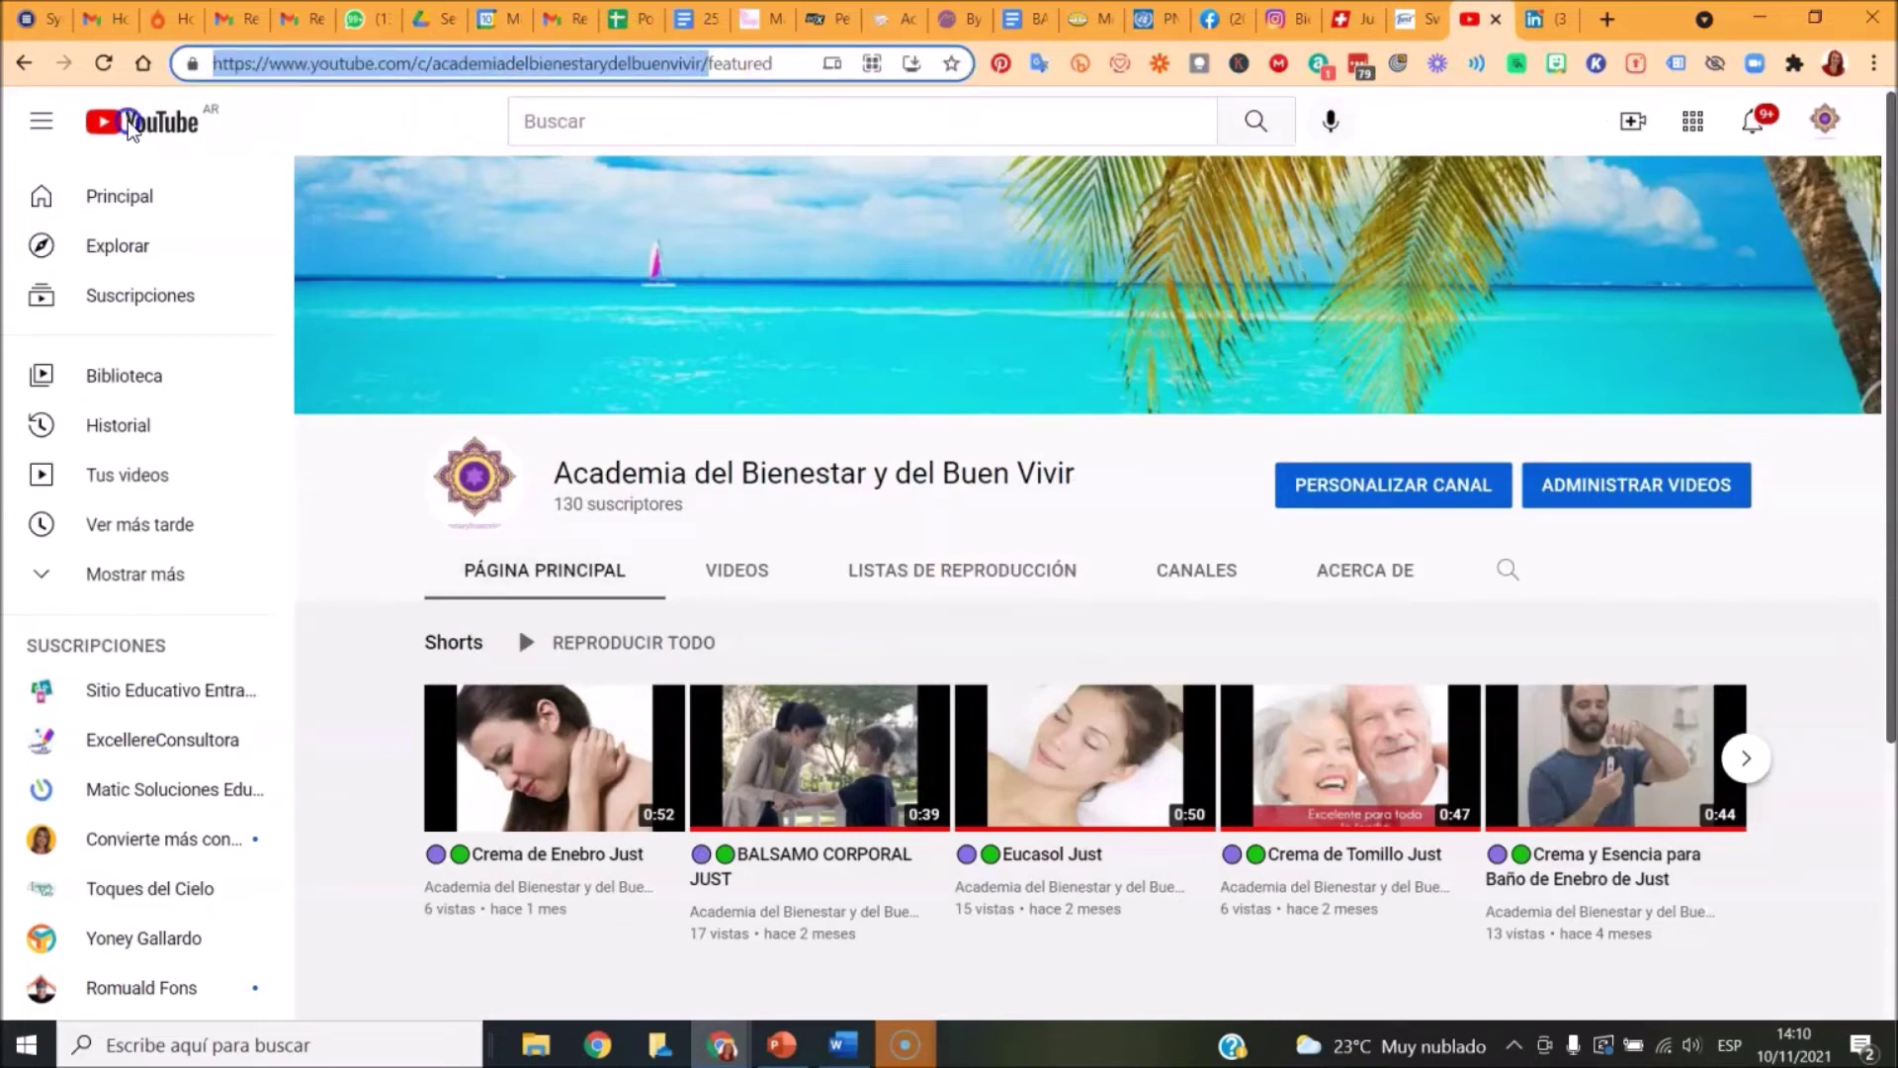
right_click(376, 56)
left_click(455, 230)
left_click(1424, 19)
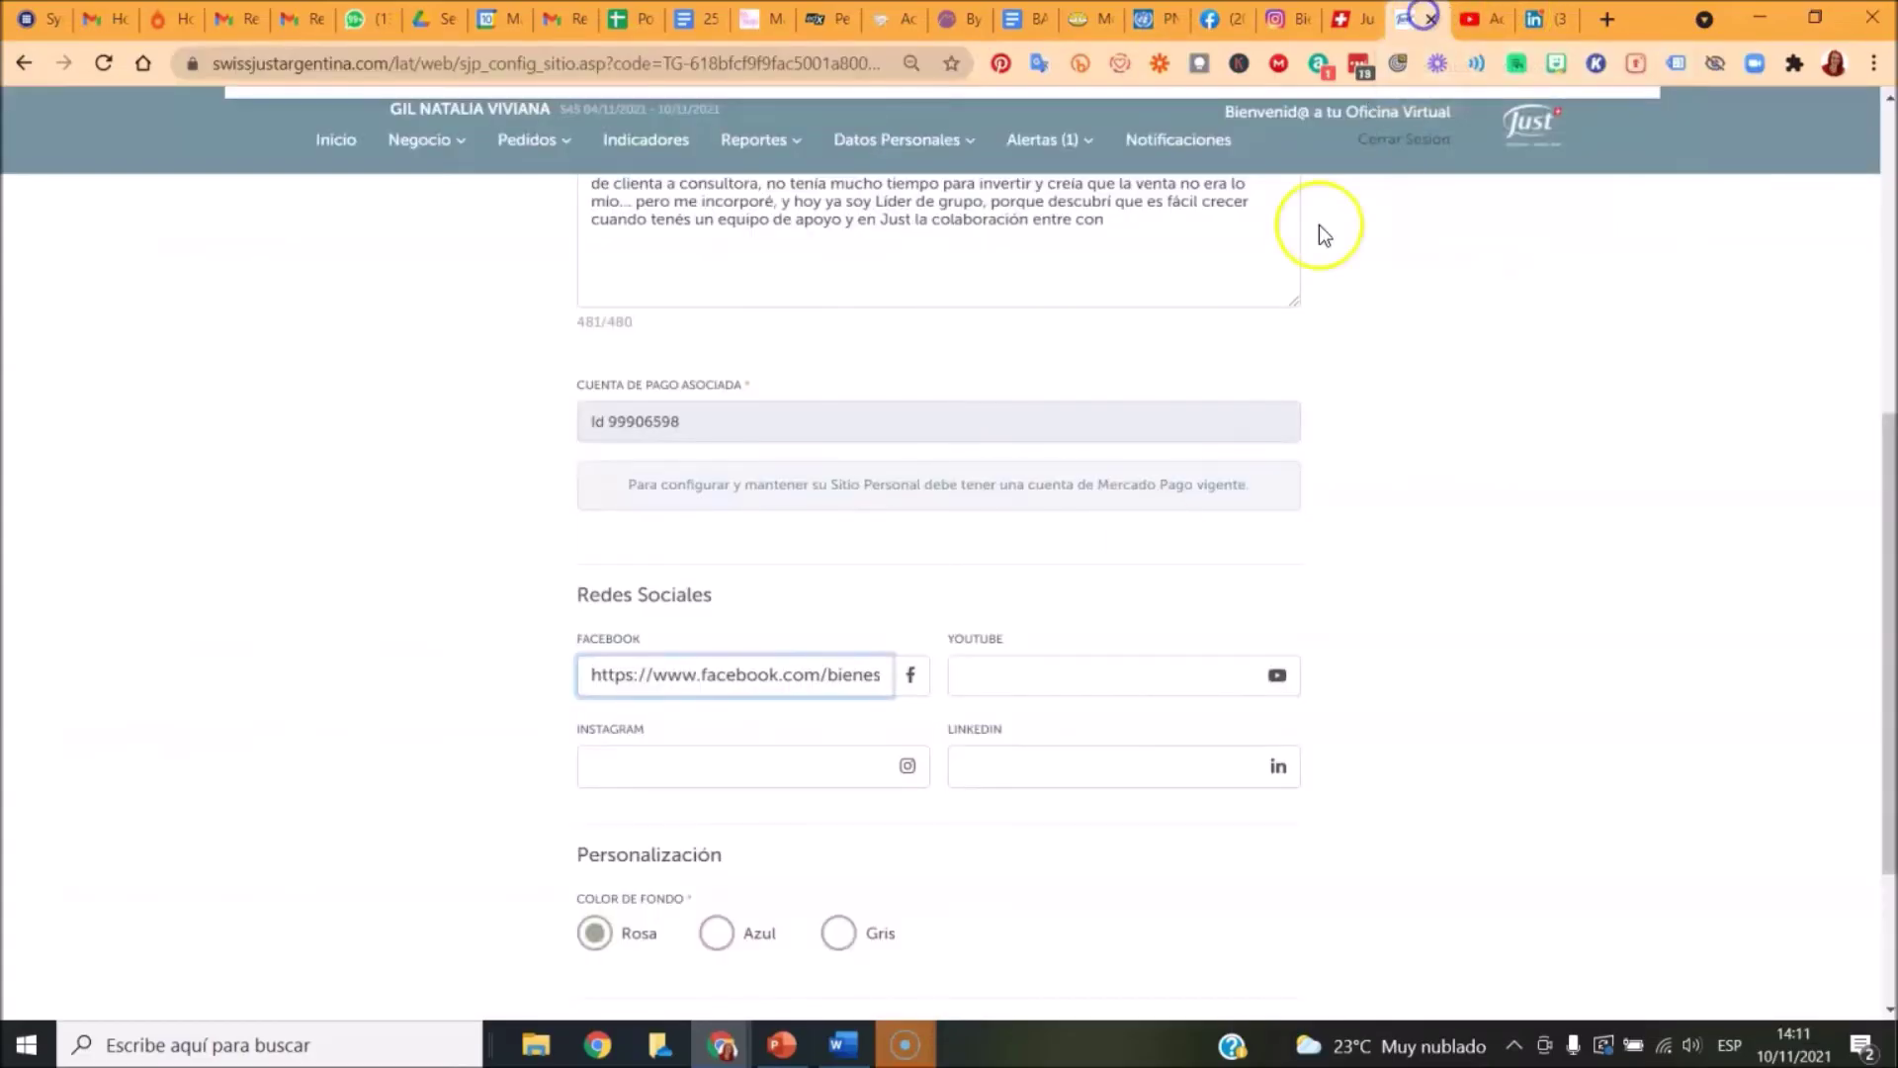
left_click(977, 676)
right_click(979, 675)
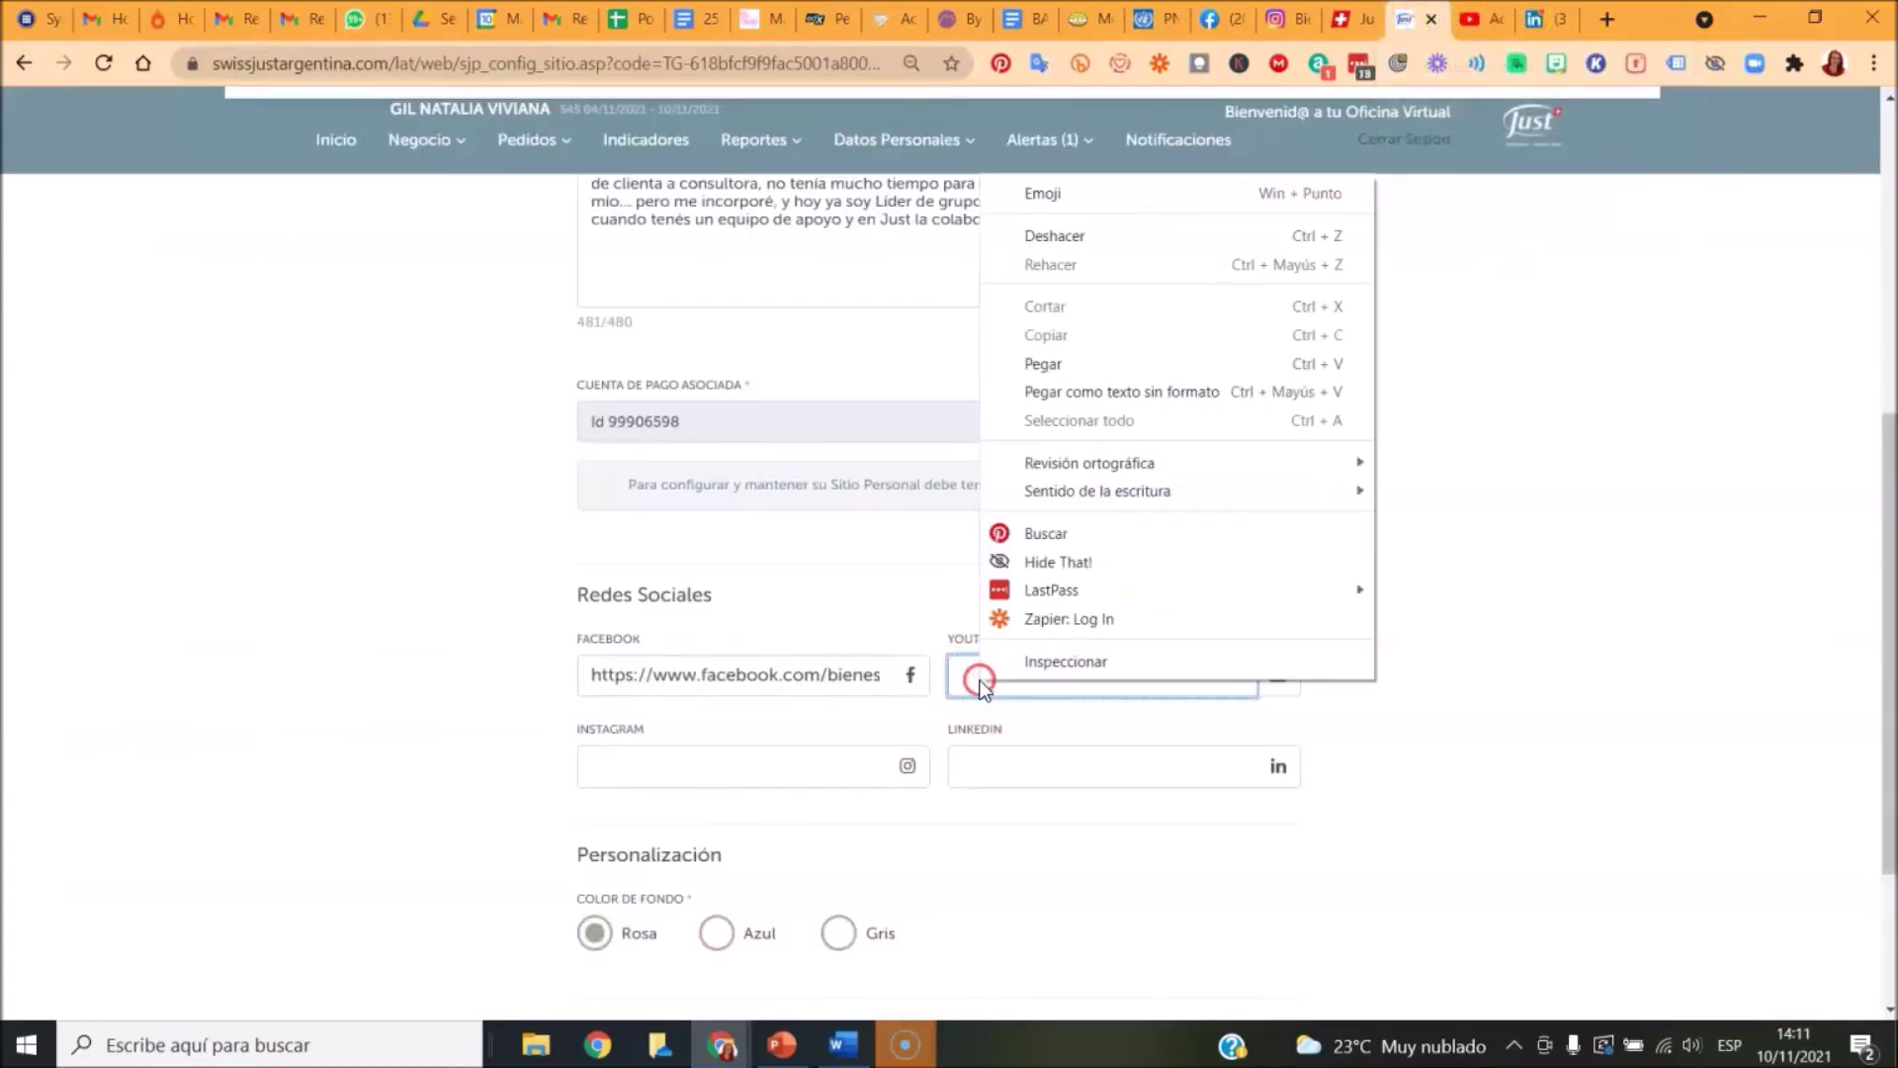
left_click(1054, 363)
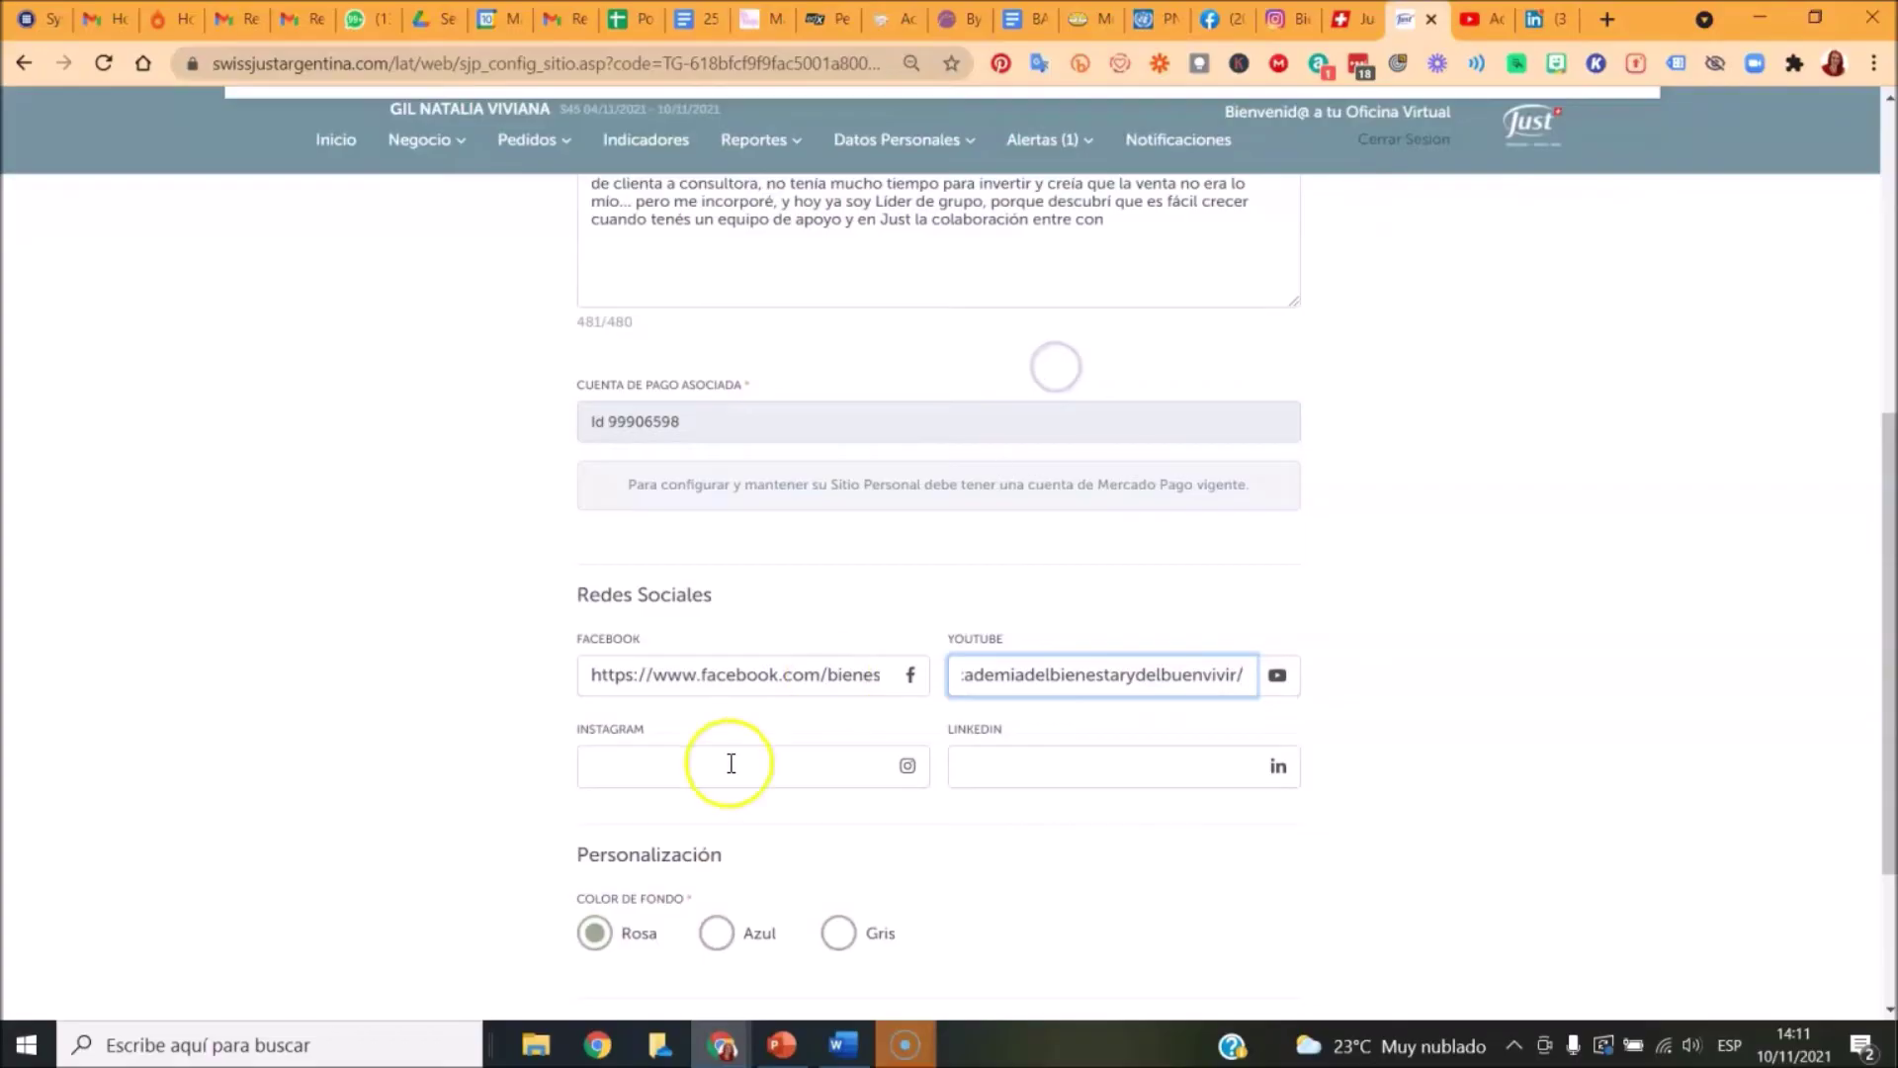
Step: Copy the full address of the bienestar.y.buen.vivir Instagram profile and paste it into the site configuration's Instagram field
left_click(1283, 19)
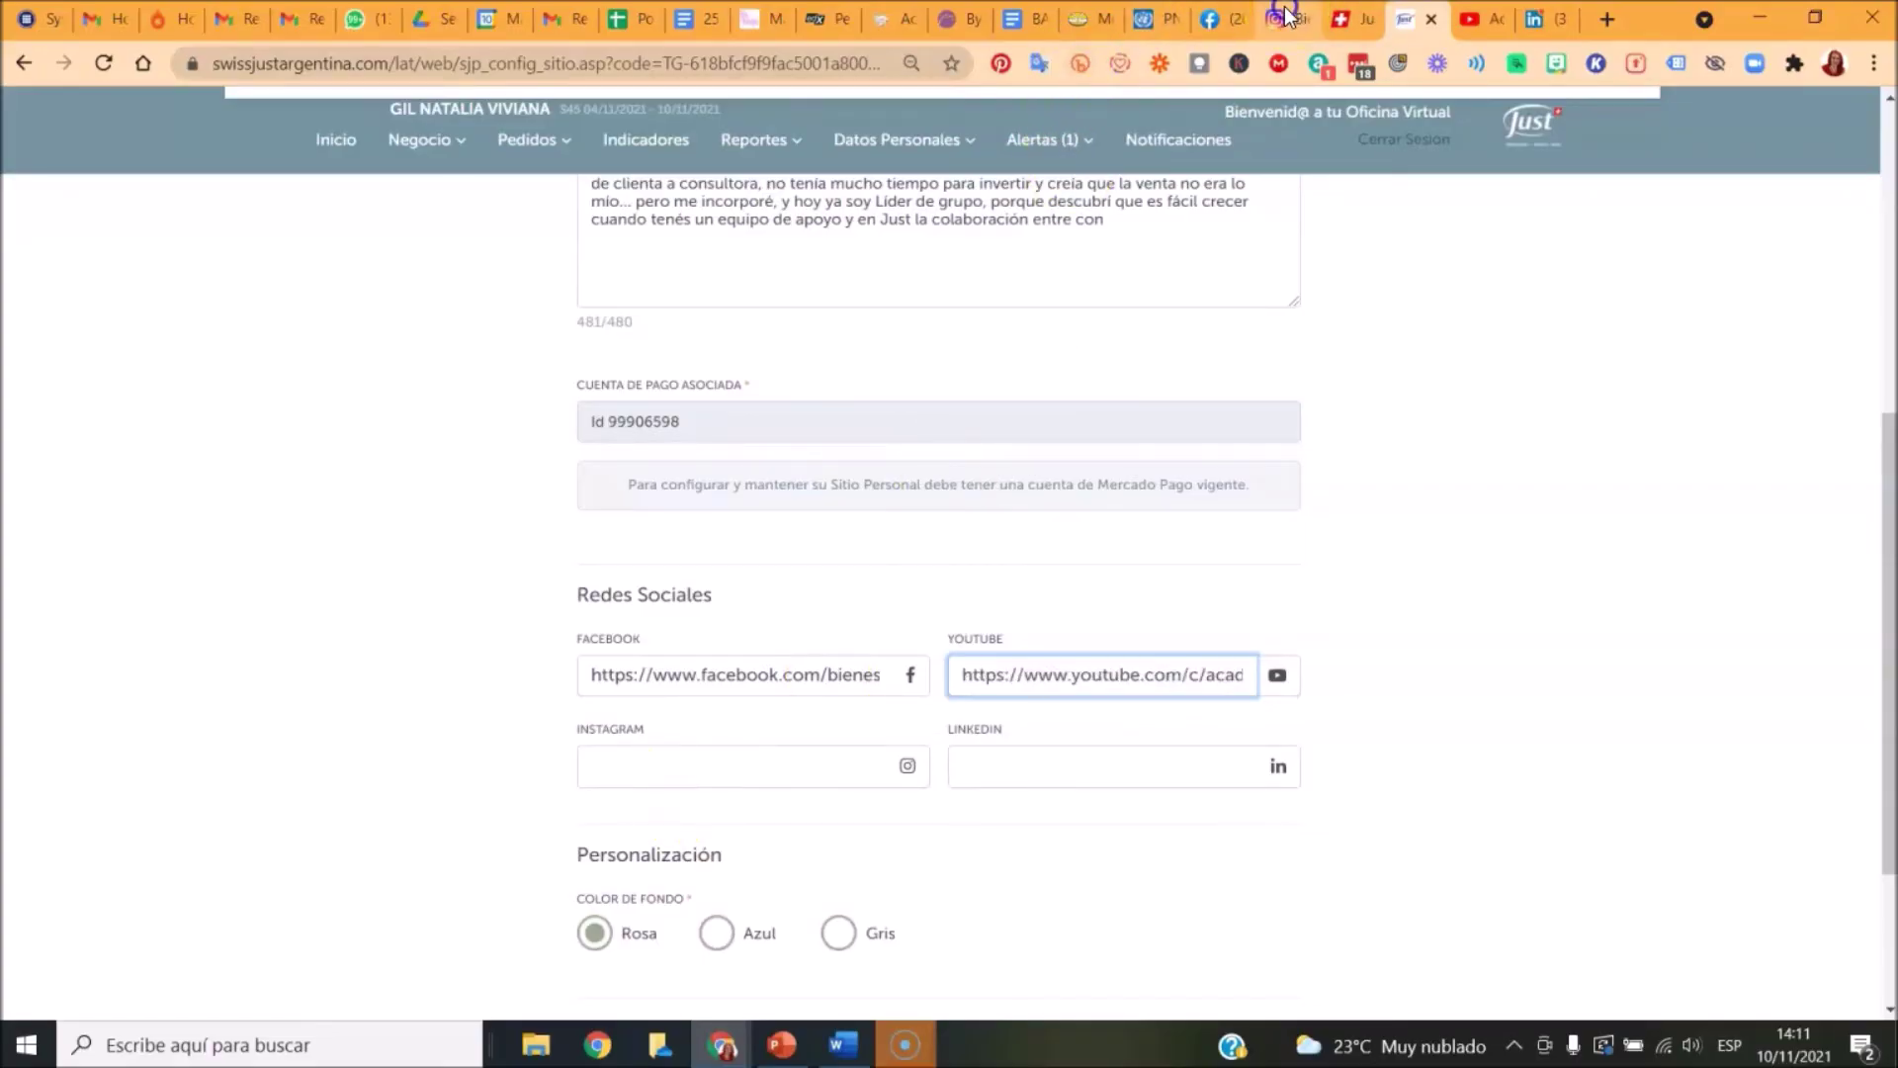
left_click(382, 63)
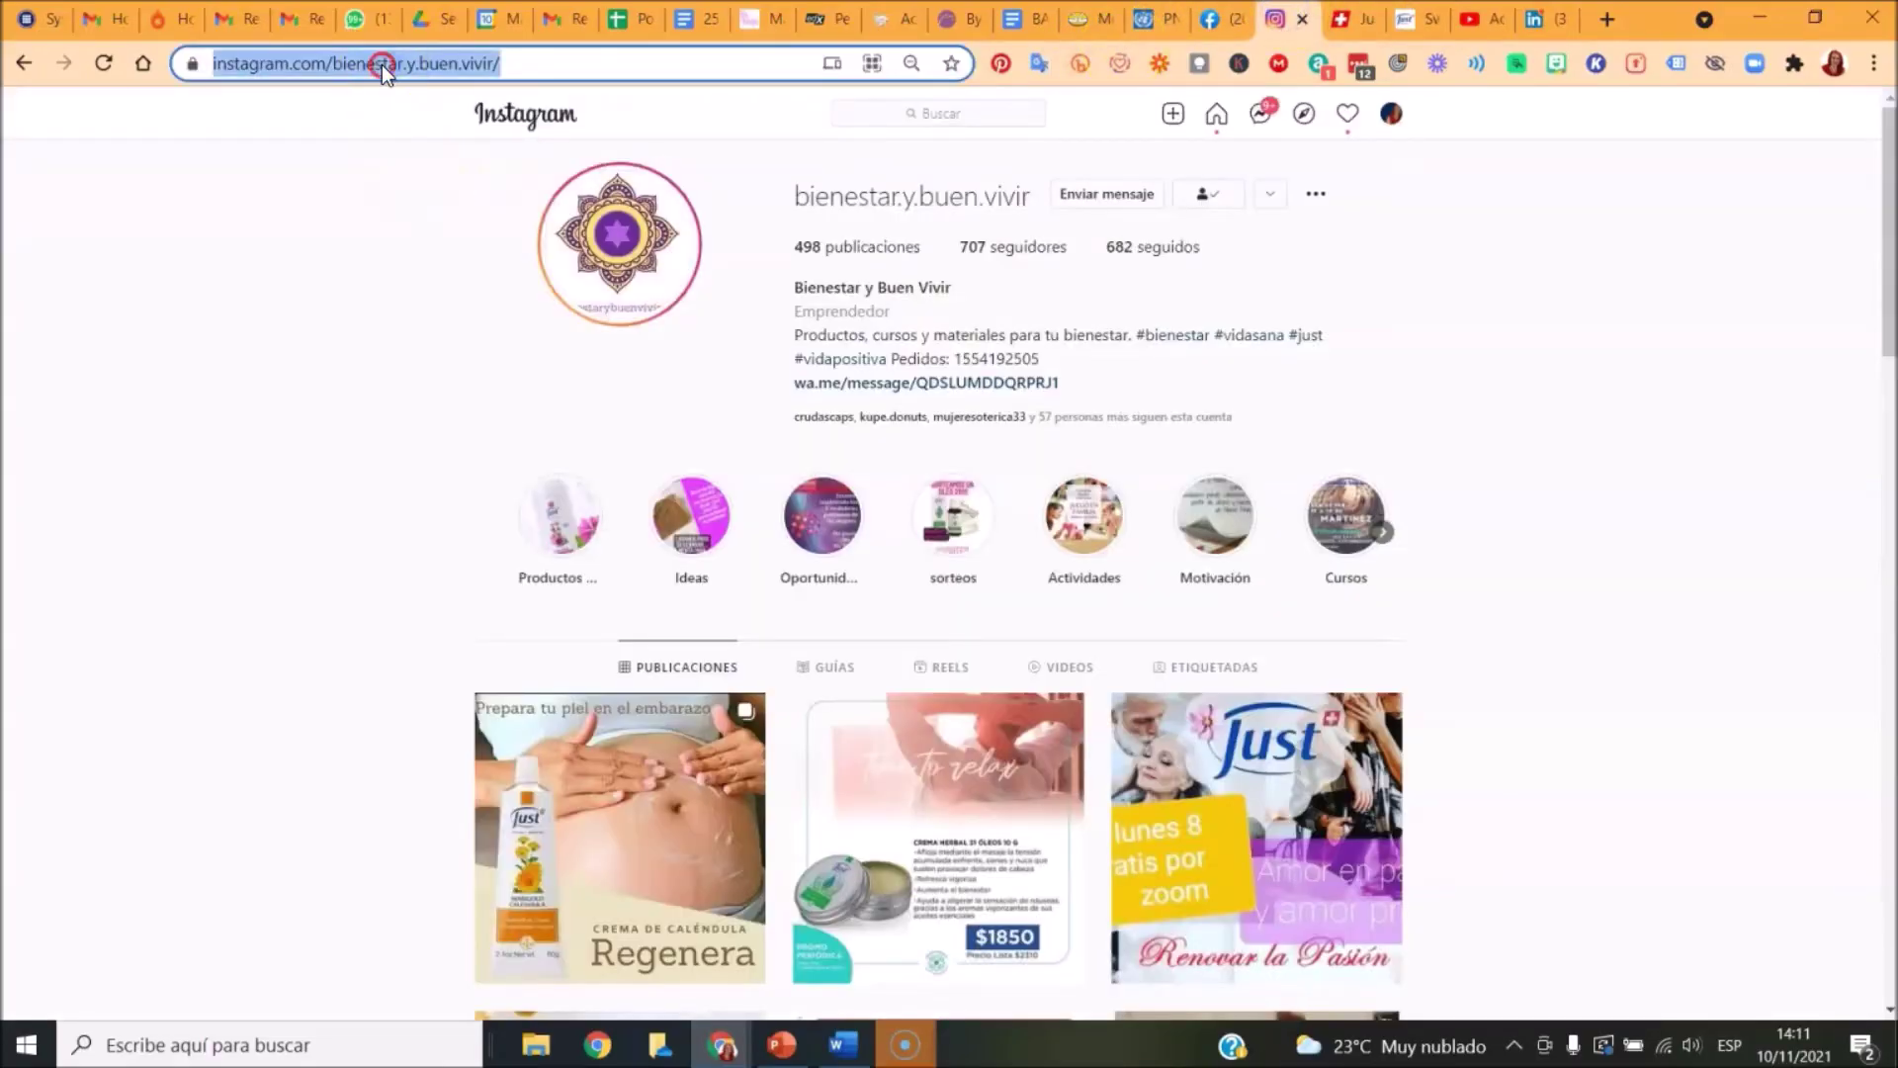
right_click(382, 63)
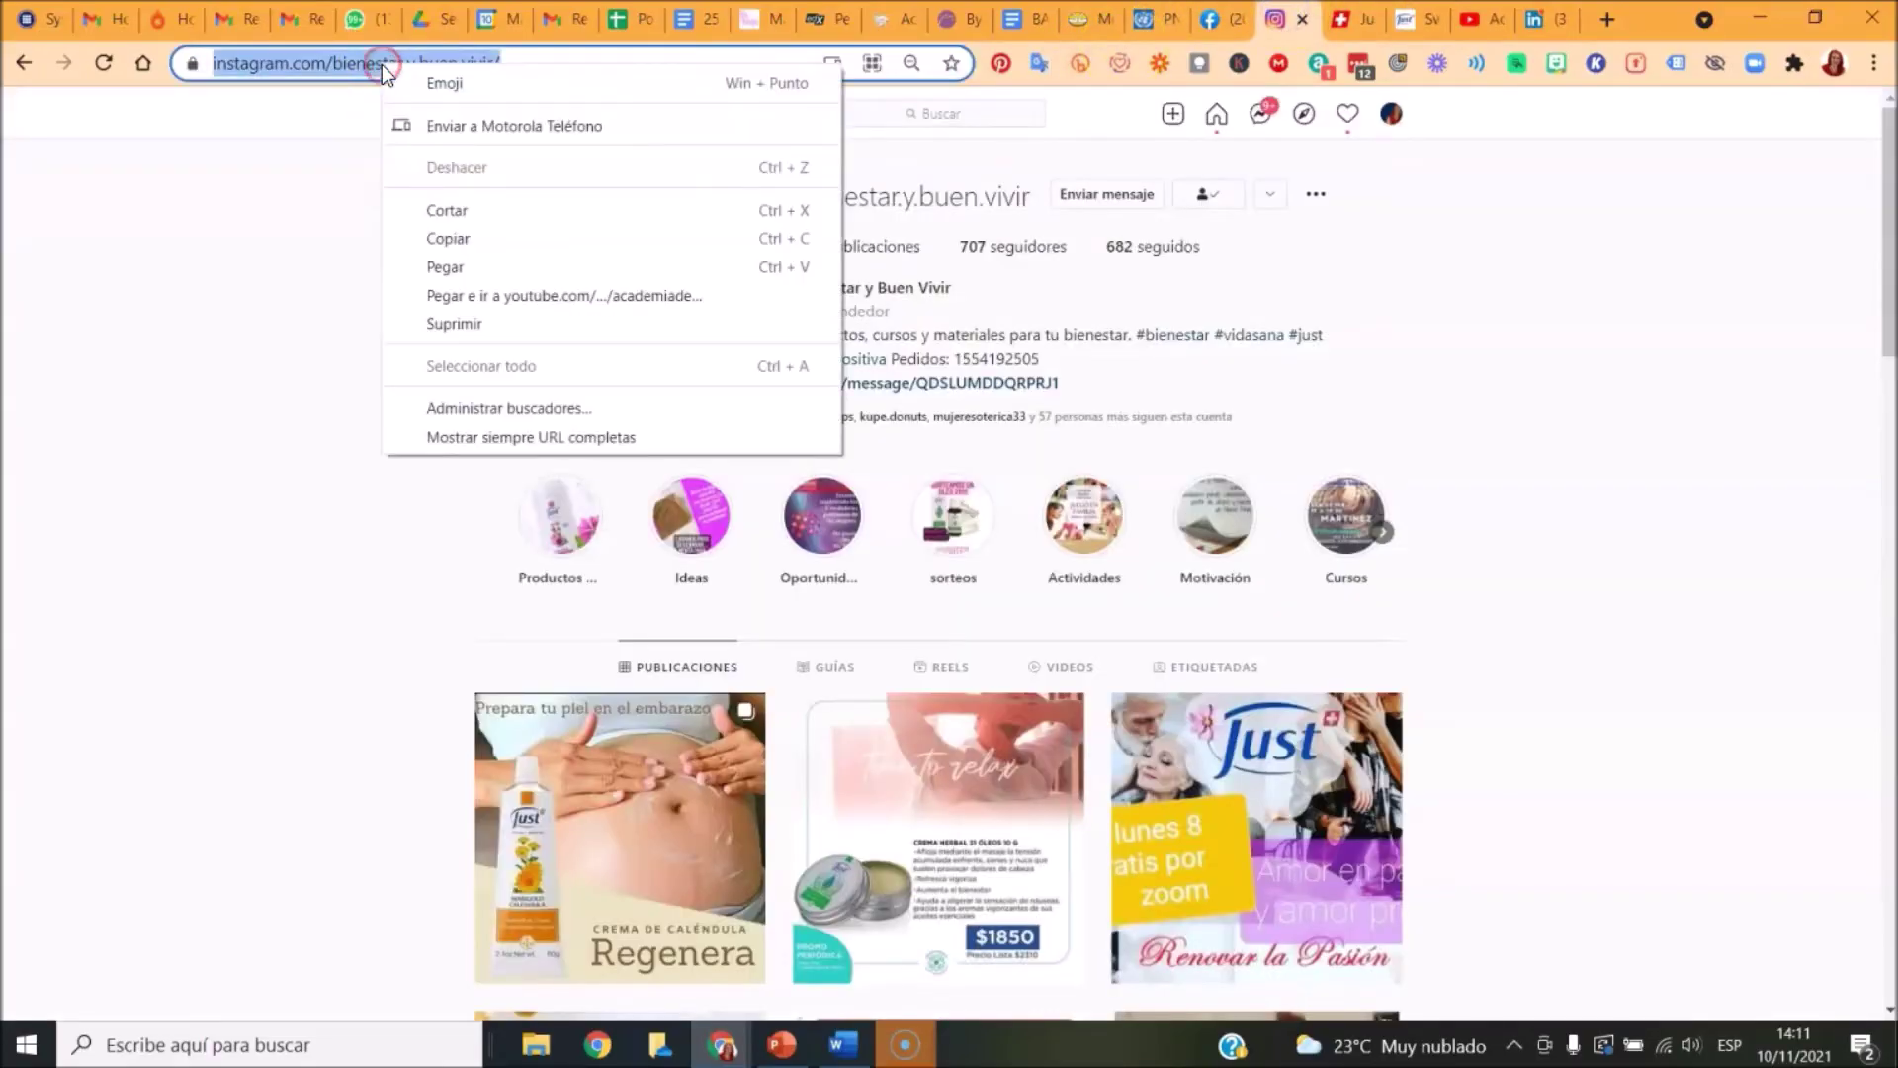
left_click(465, 241)
left_click(1420, 25)
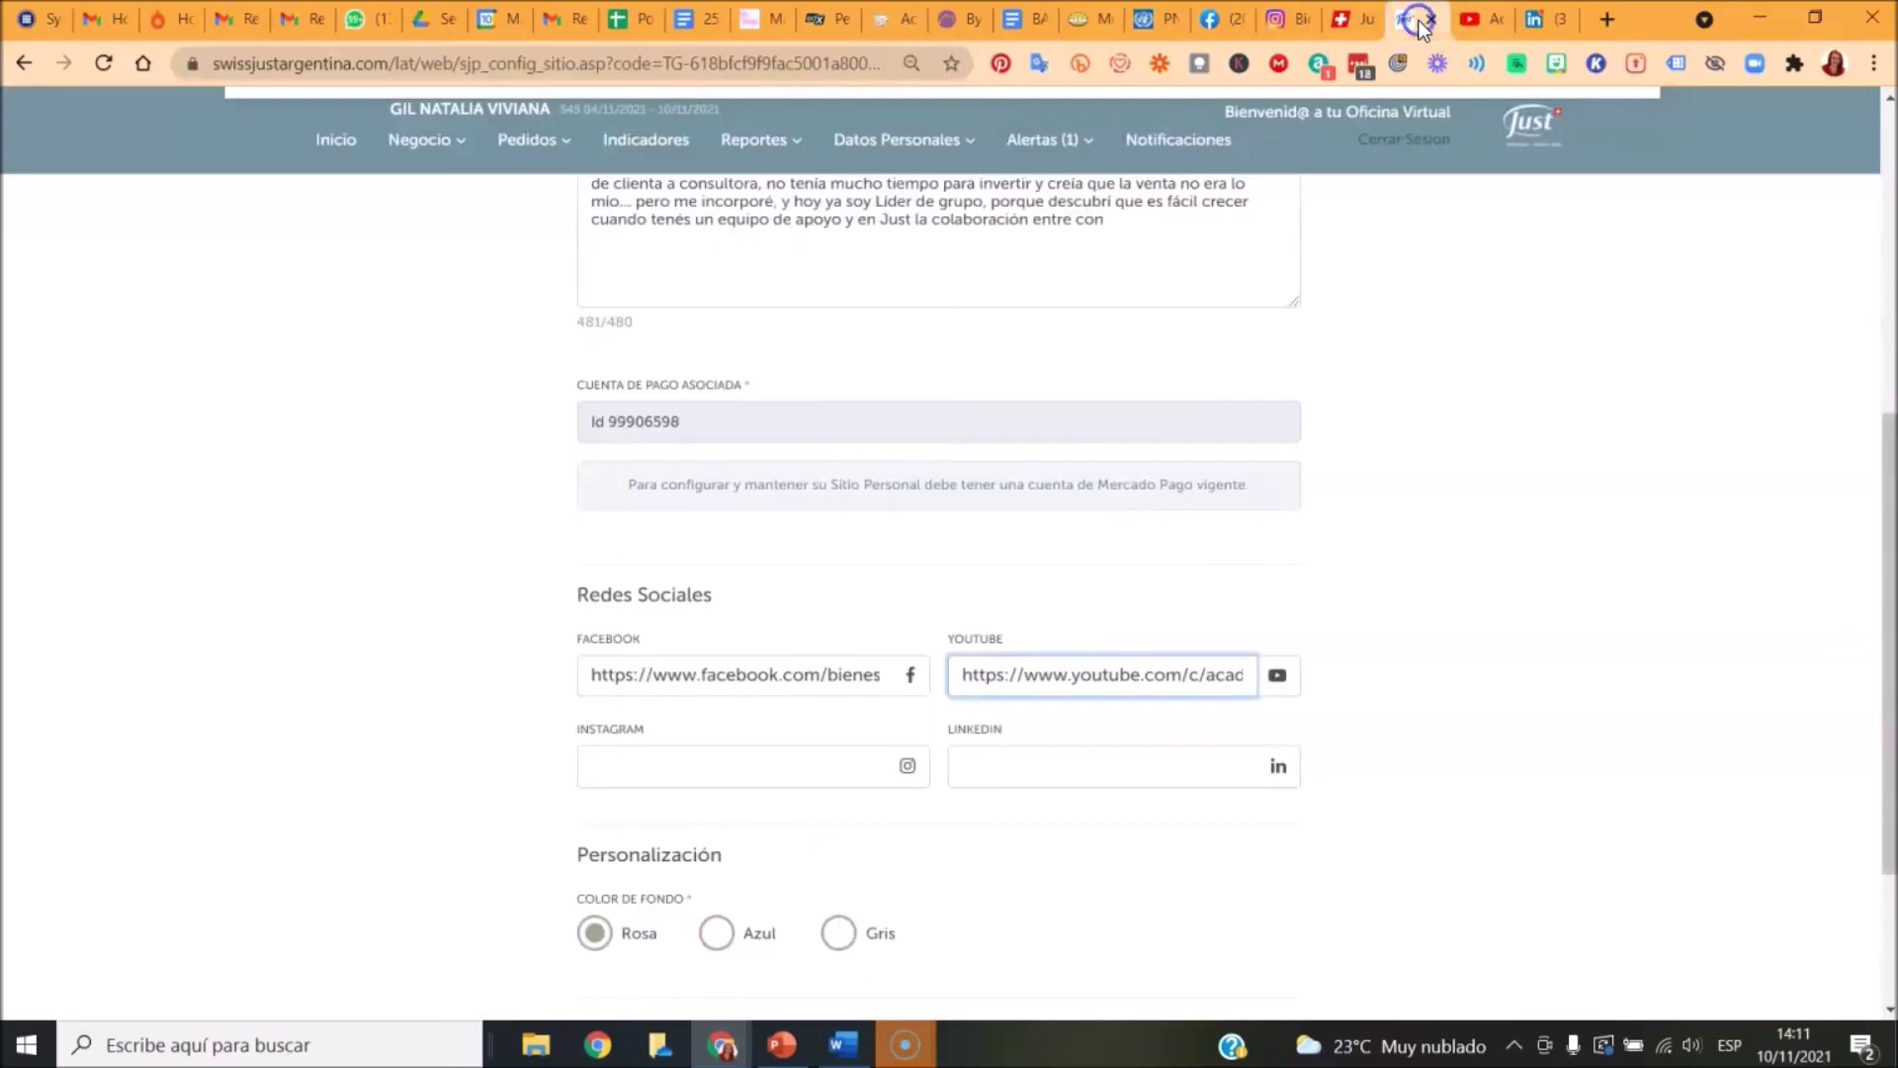
right_click(658, 773)
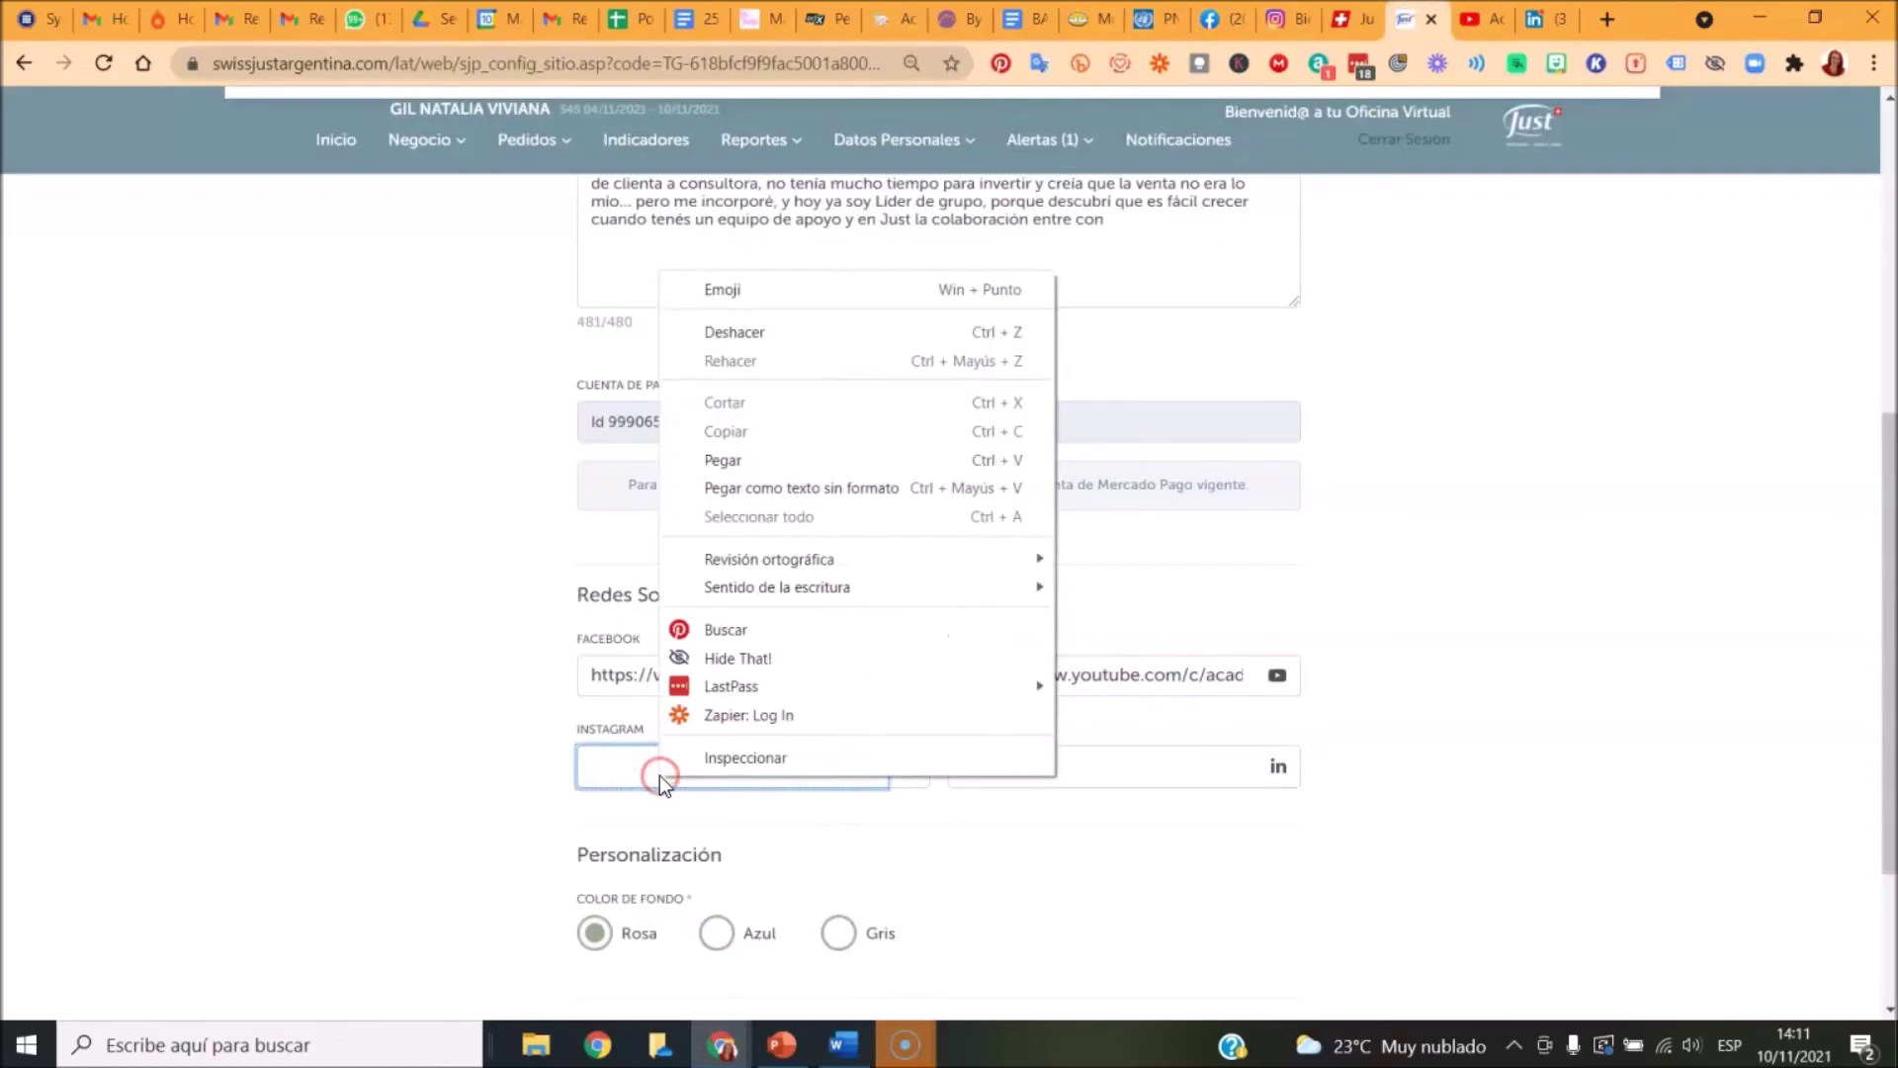
left_click(727, 461)
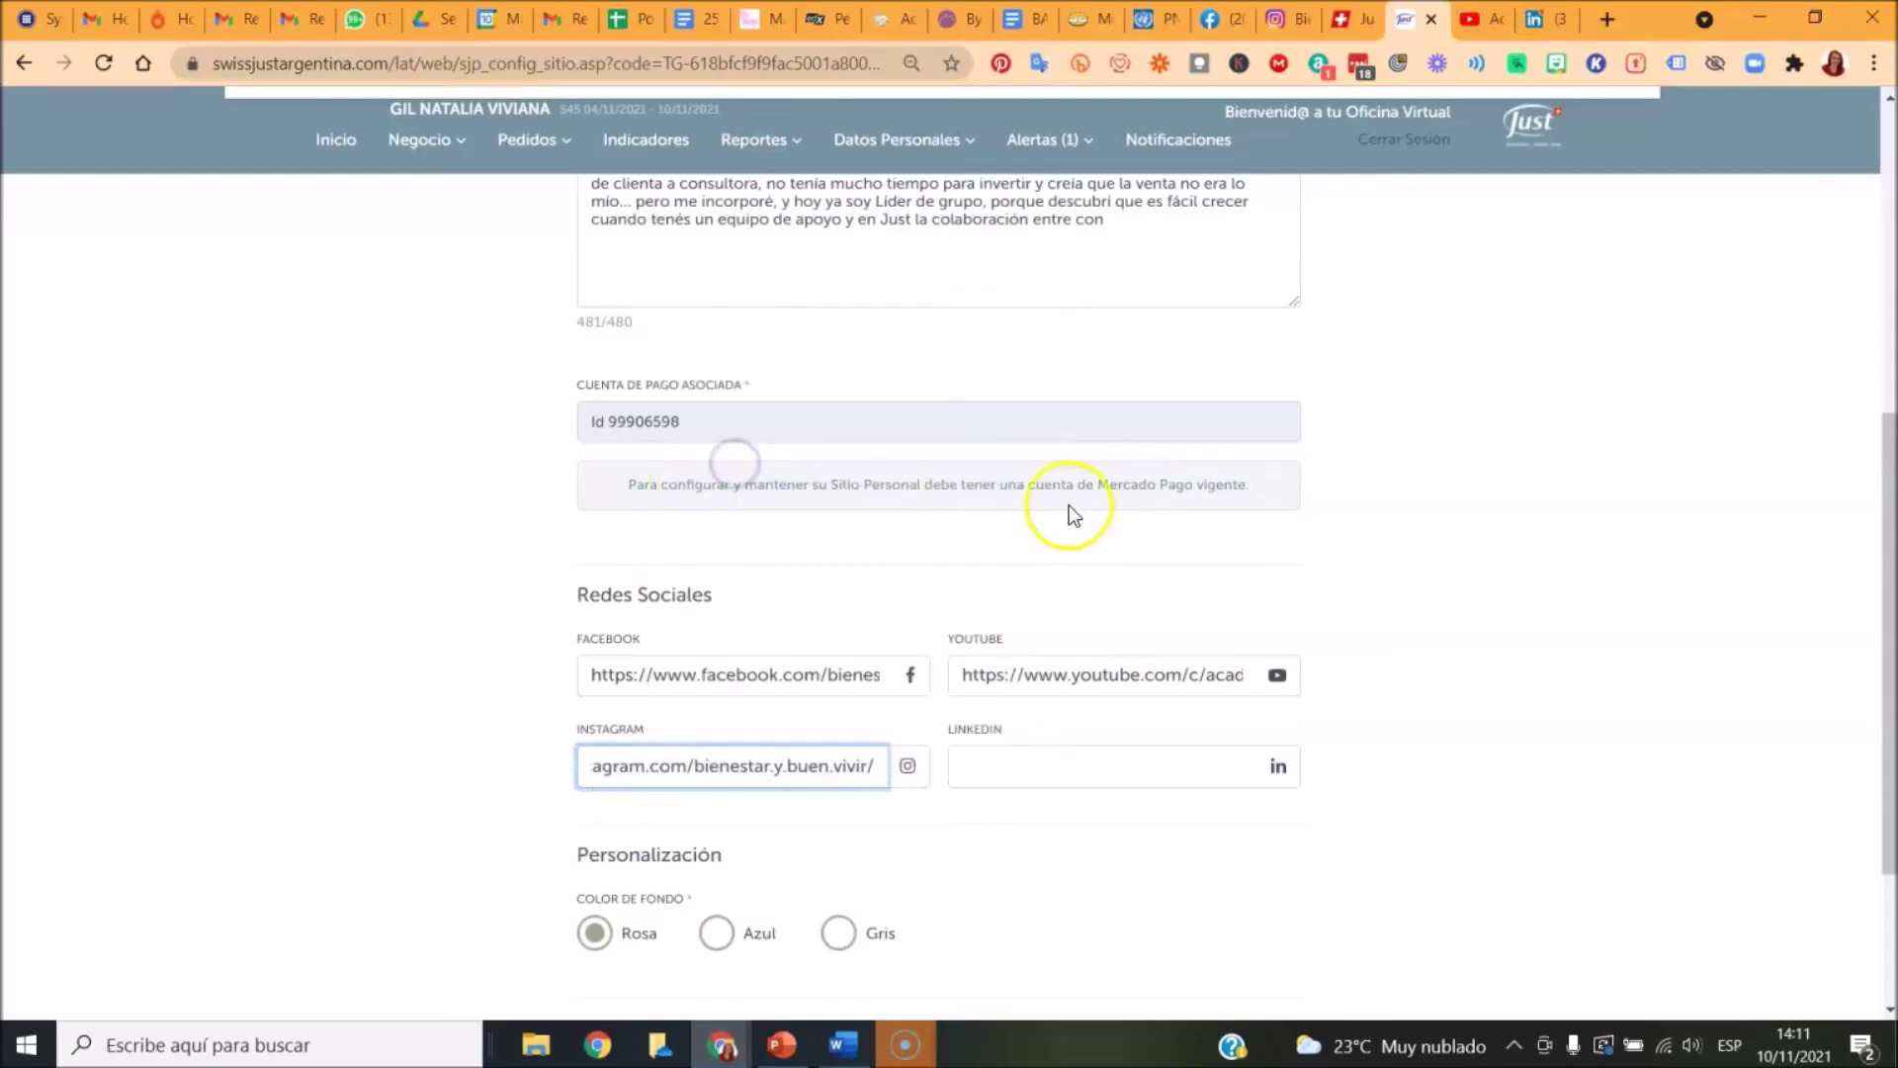
Step: Copy the full address of the consultant's LinkedIn profile and paste it into the site configuration's LinkedIn field
left_click(1541, 20)
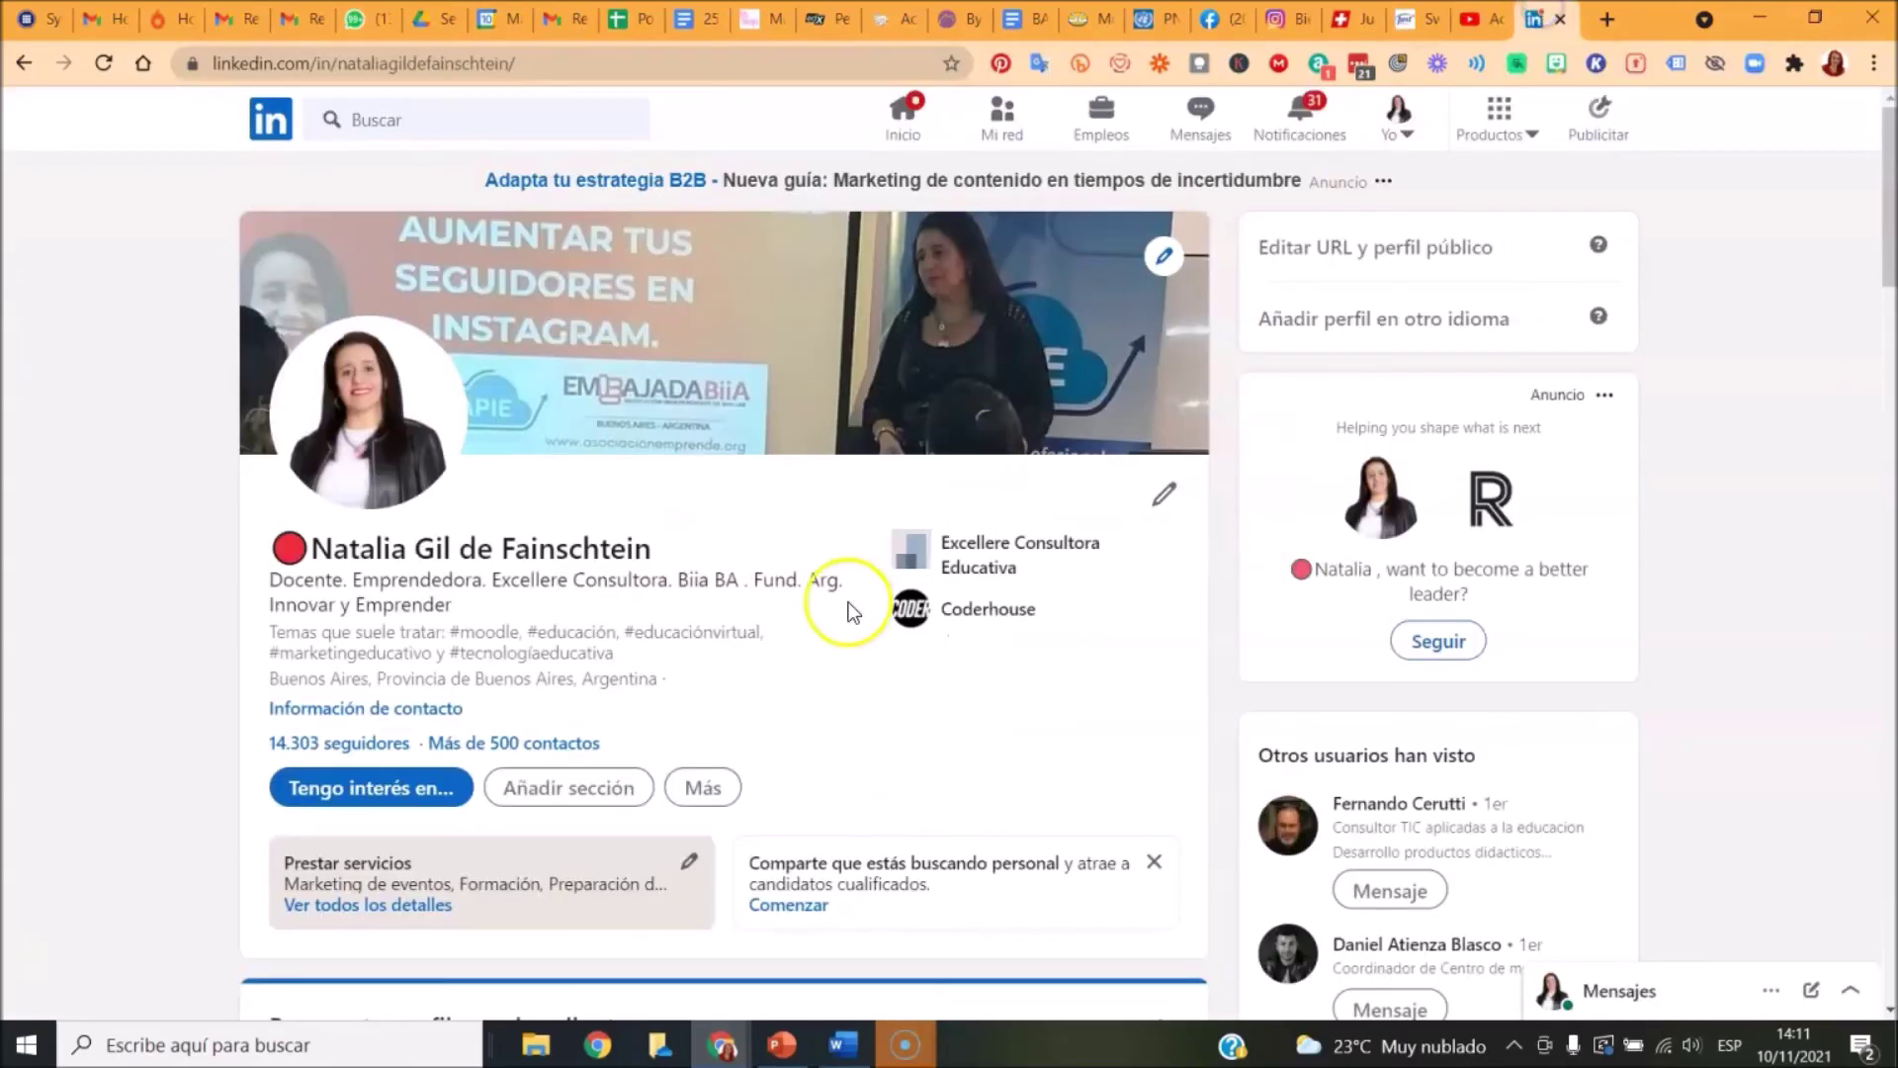
left_click(386, 65)
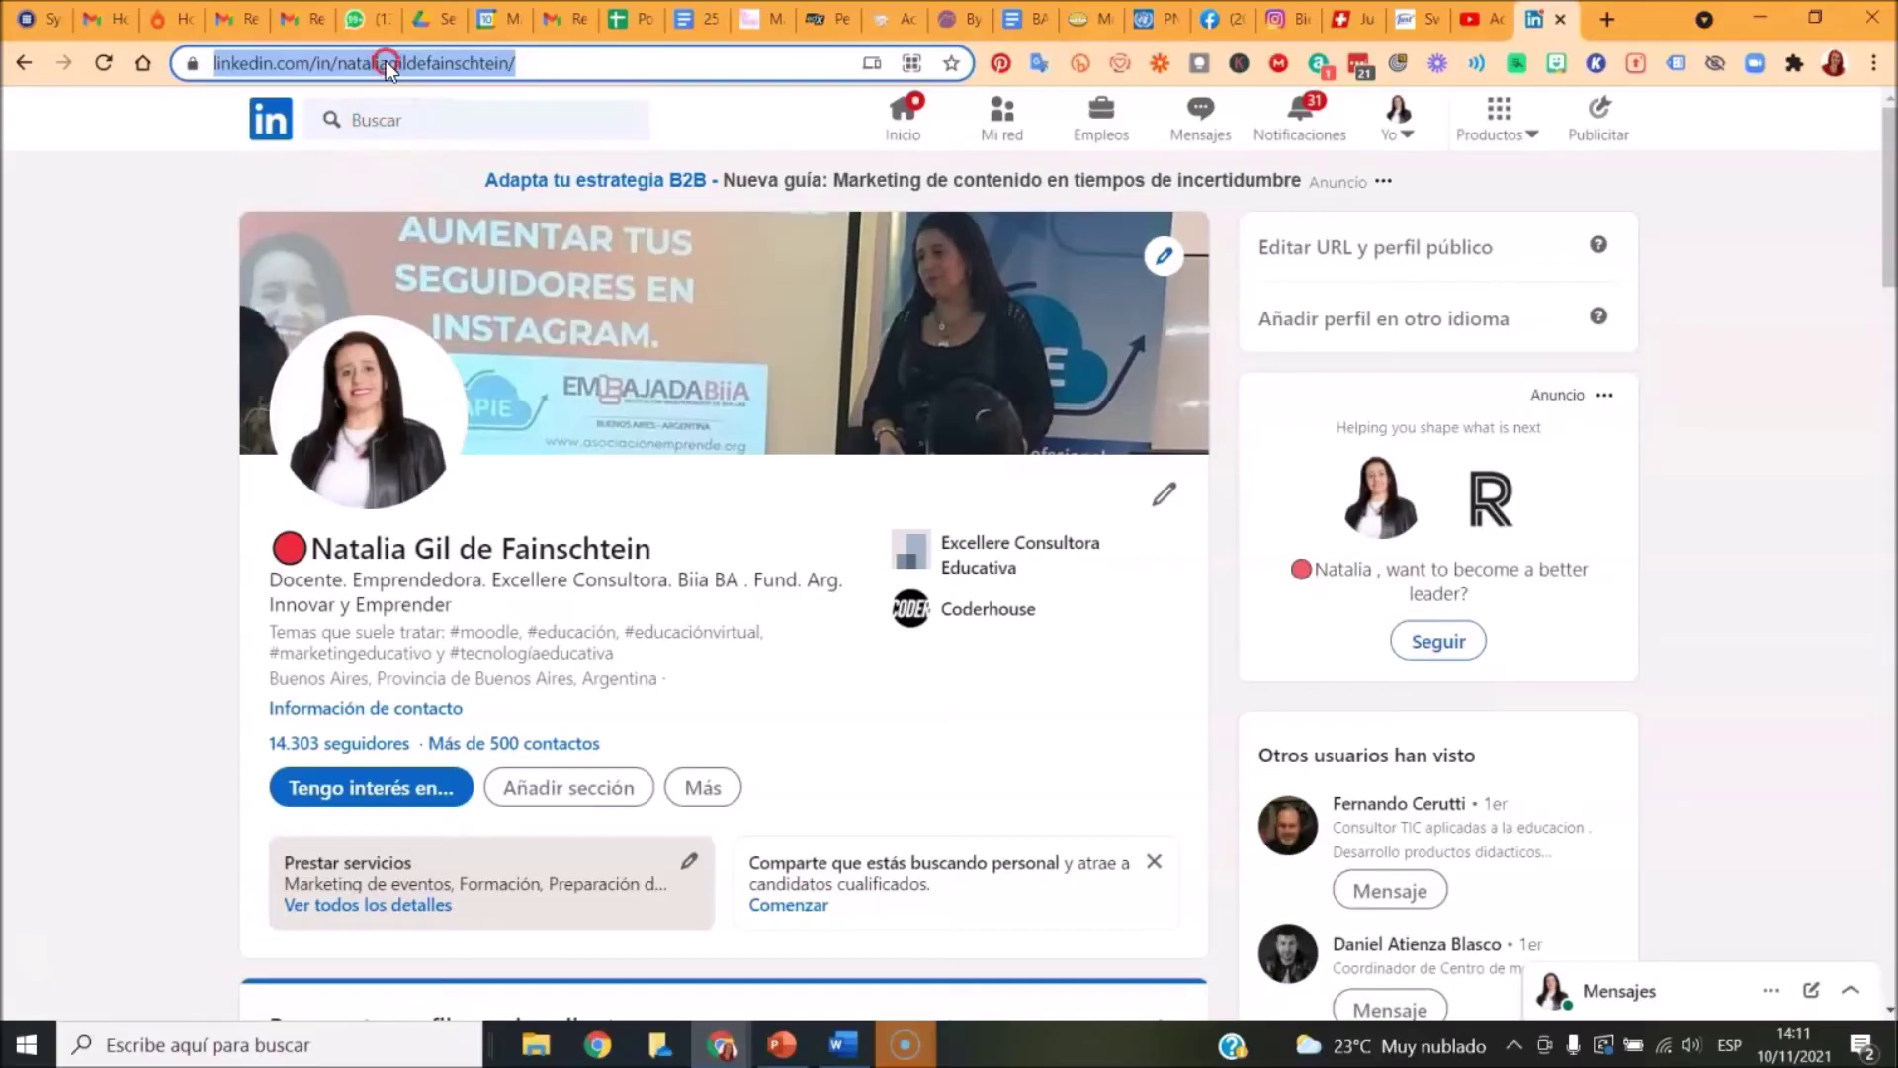
right_click(385, 65)
left_click(451, 230)
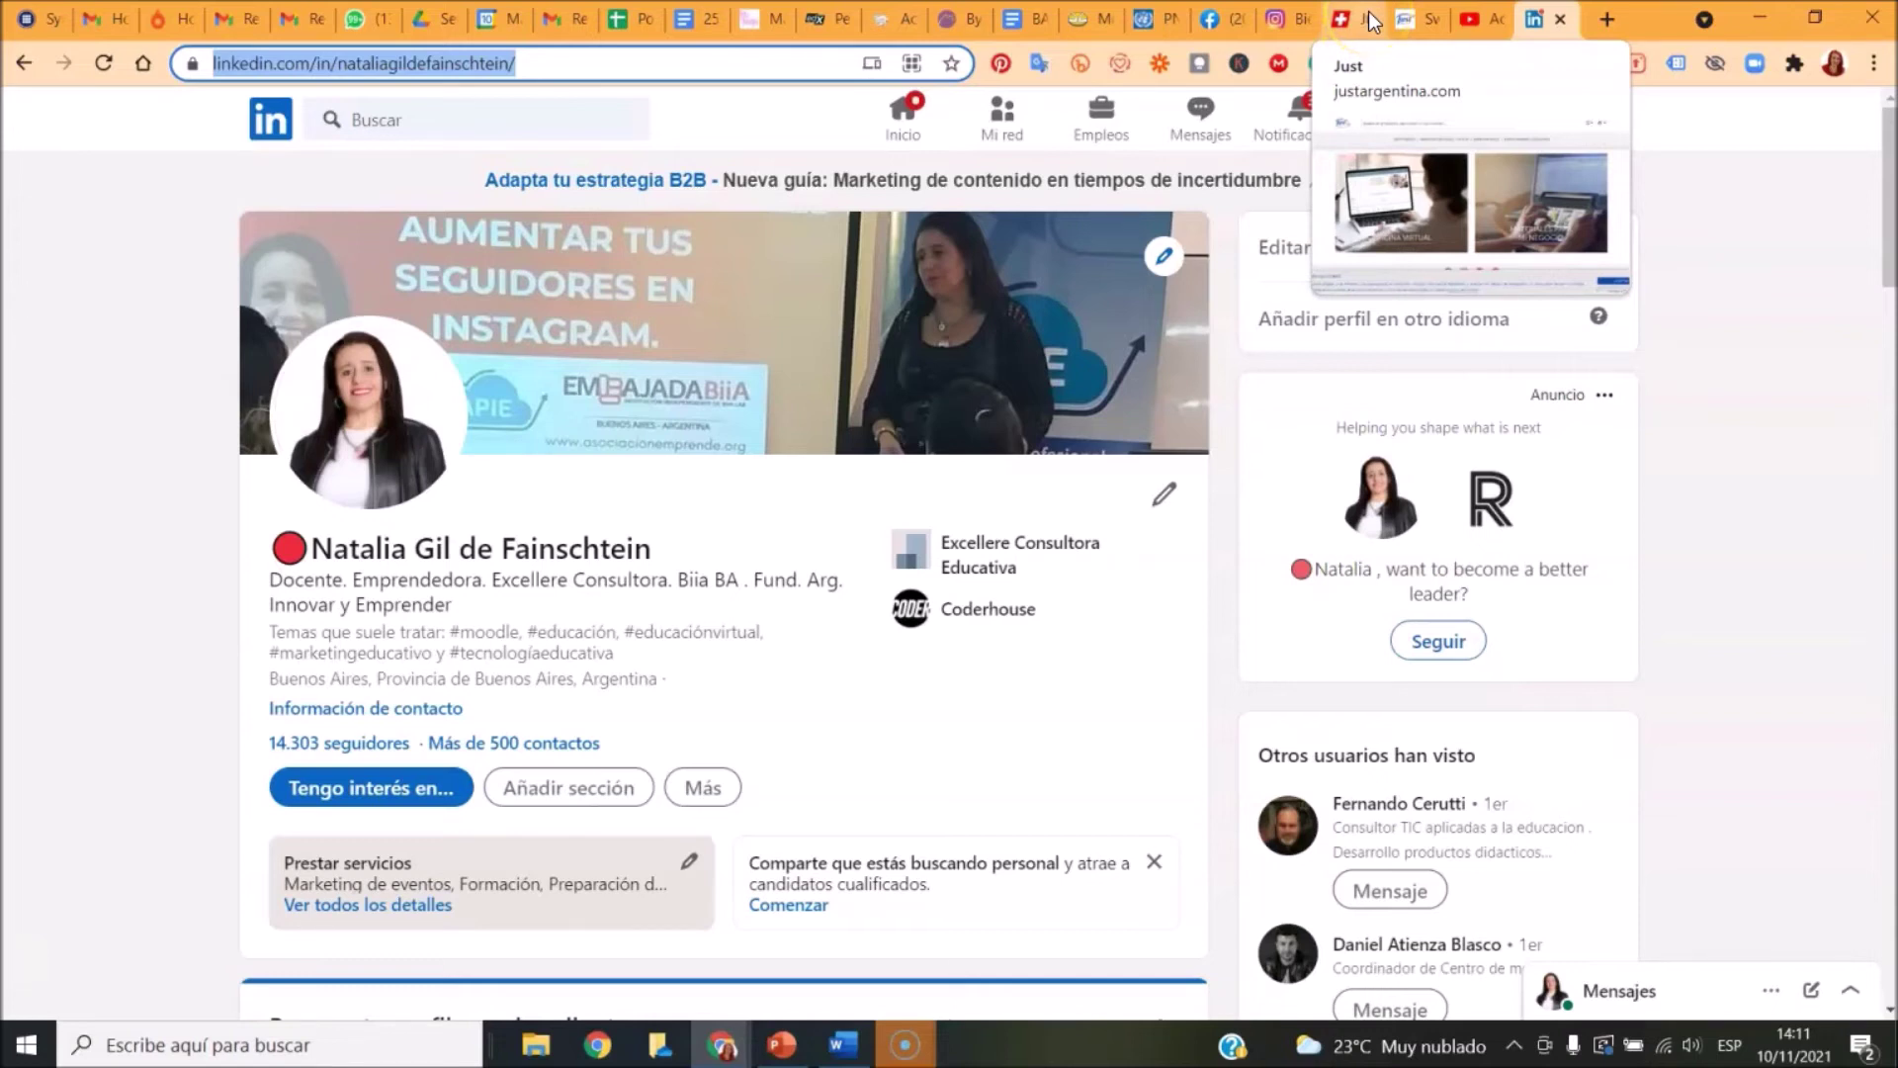
left_click(1416, 26)
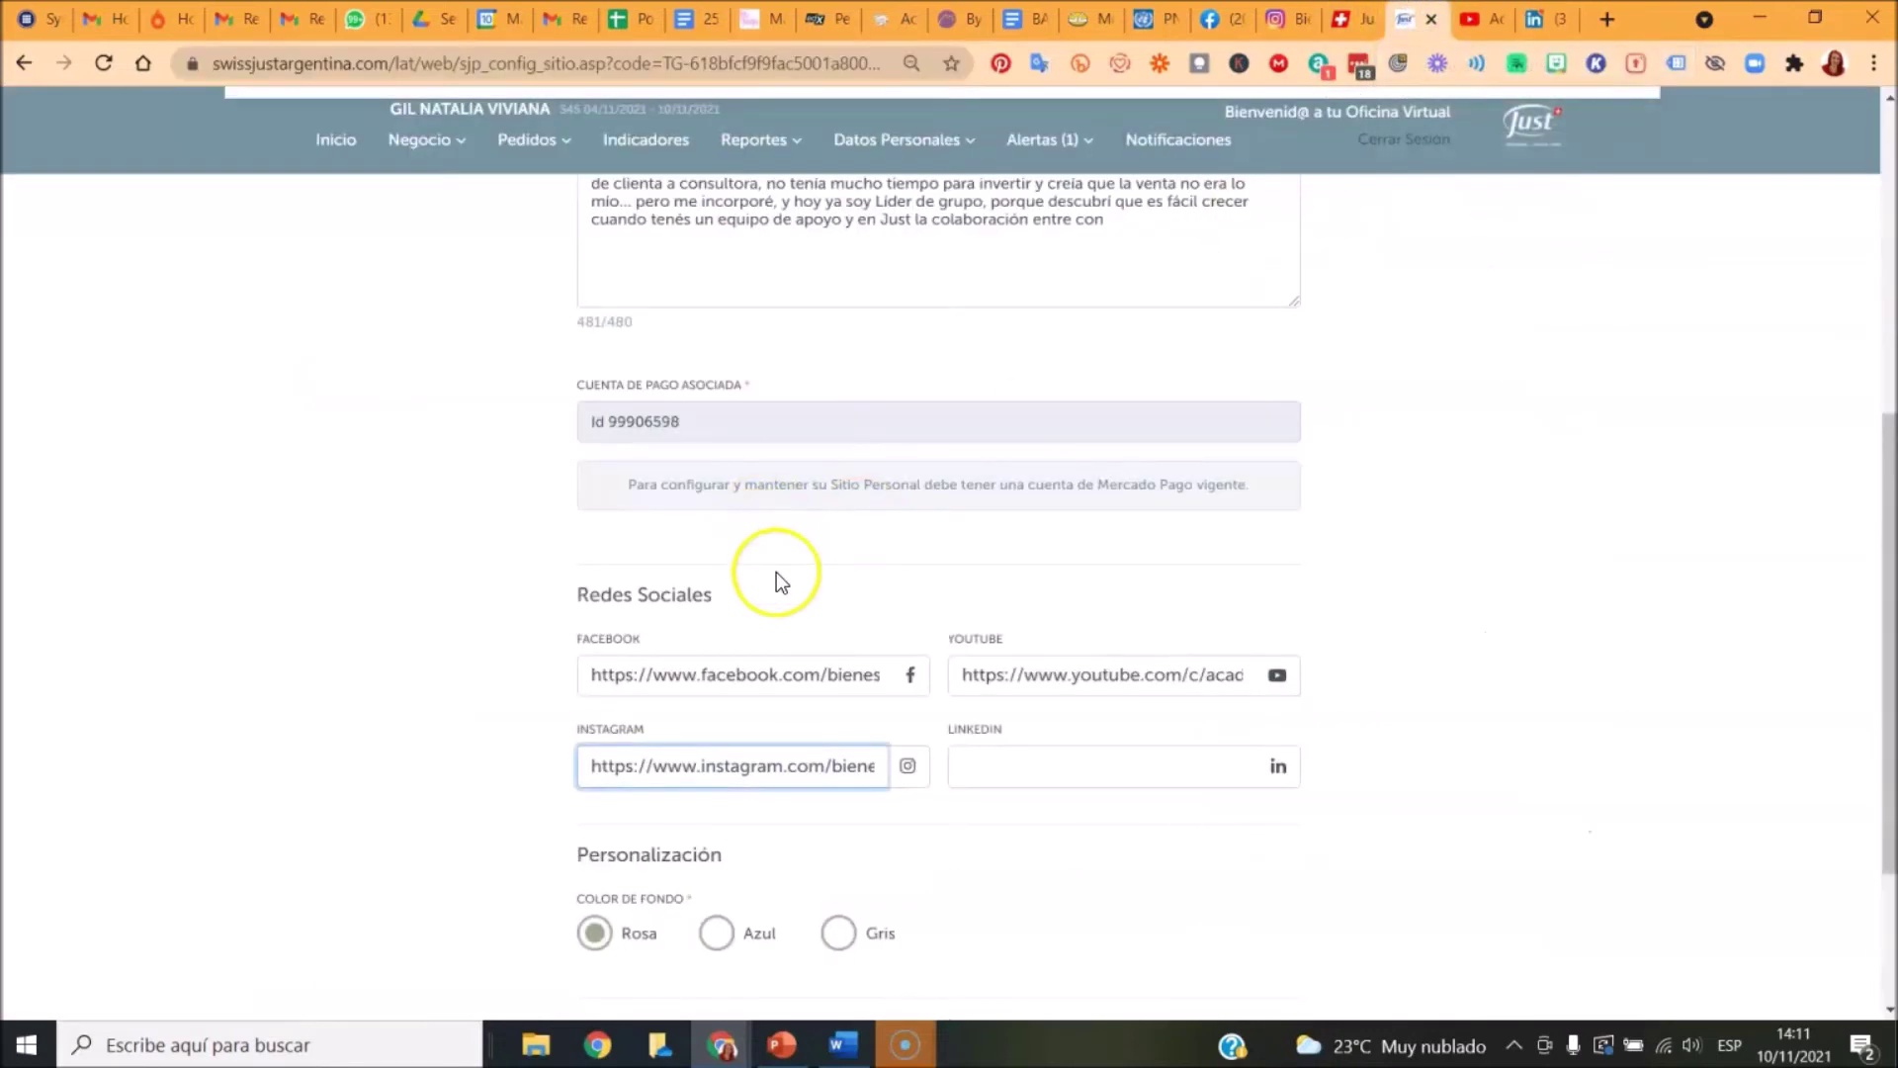
left_click(987, 768)
right_click(981, 764)
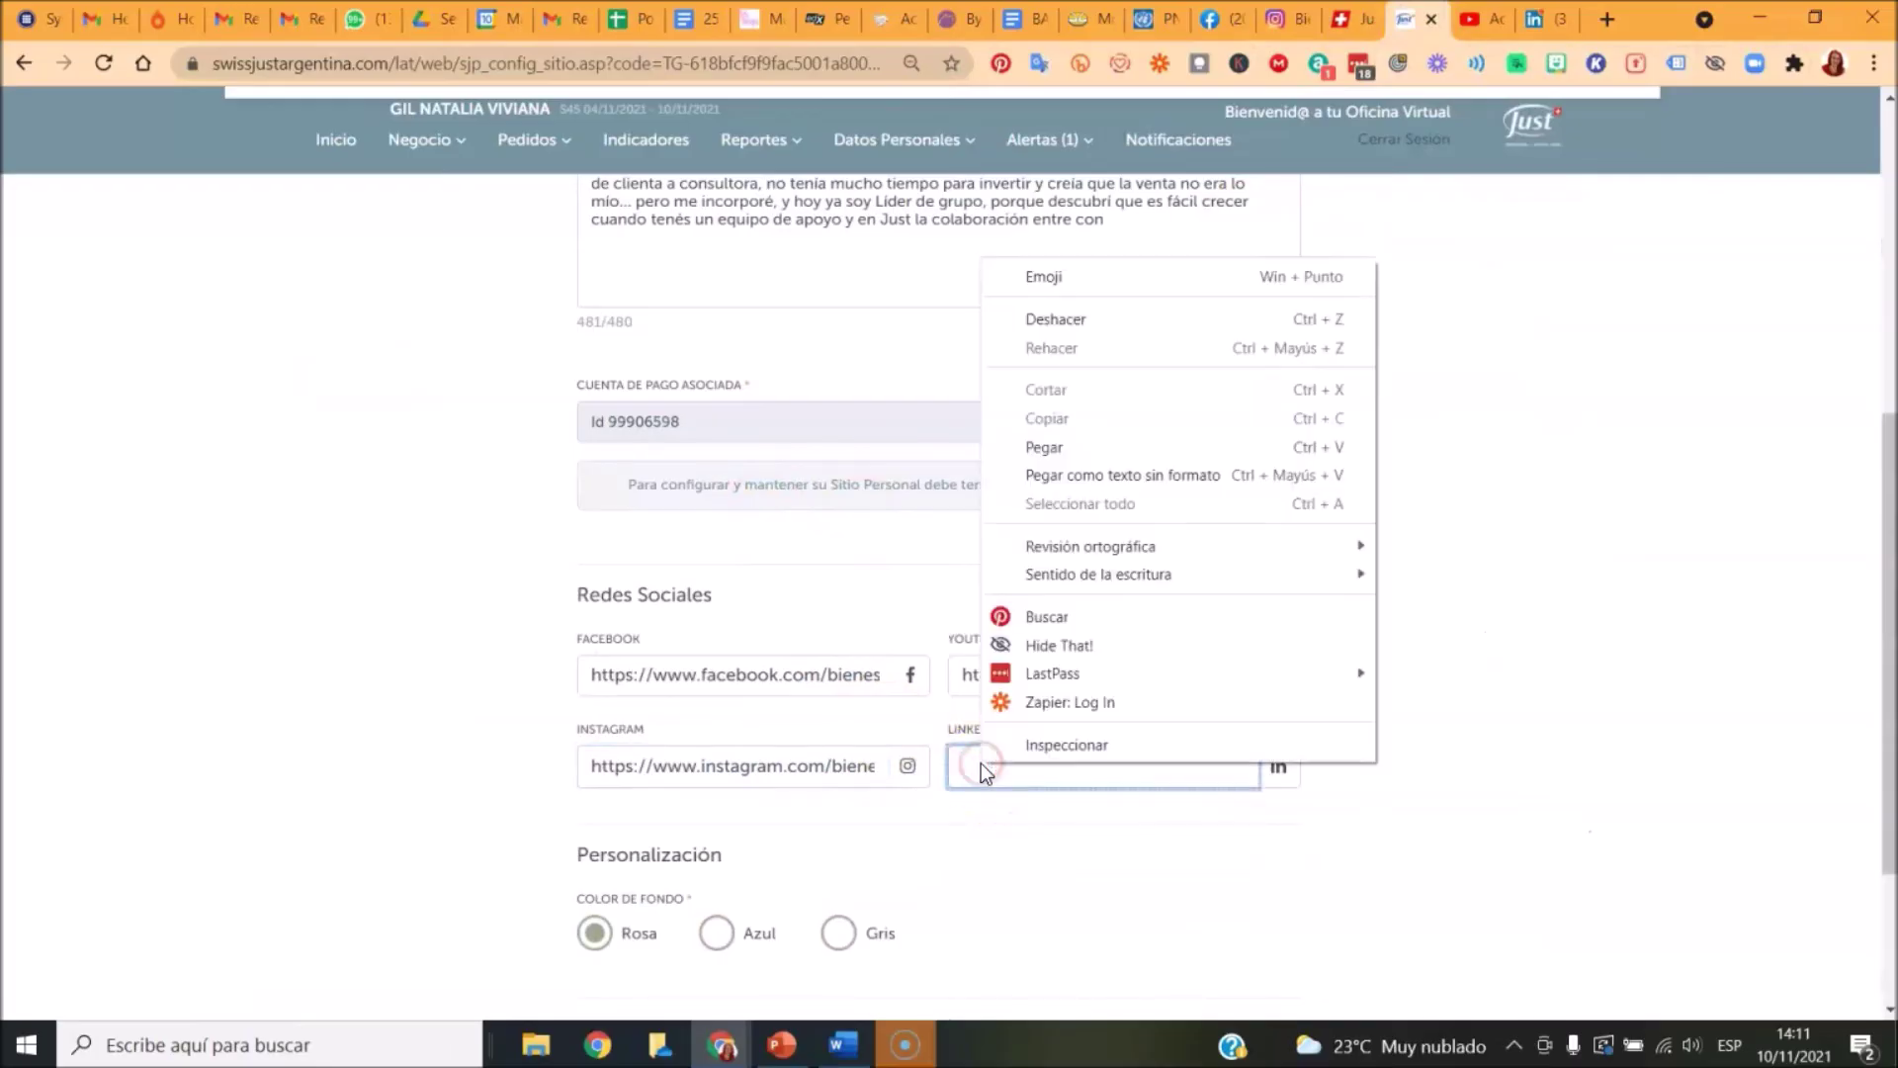
left_click(1044, 447)
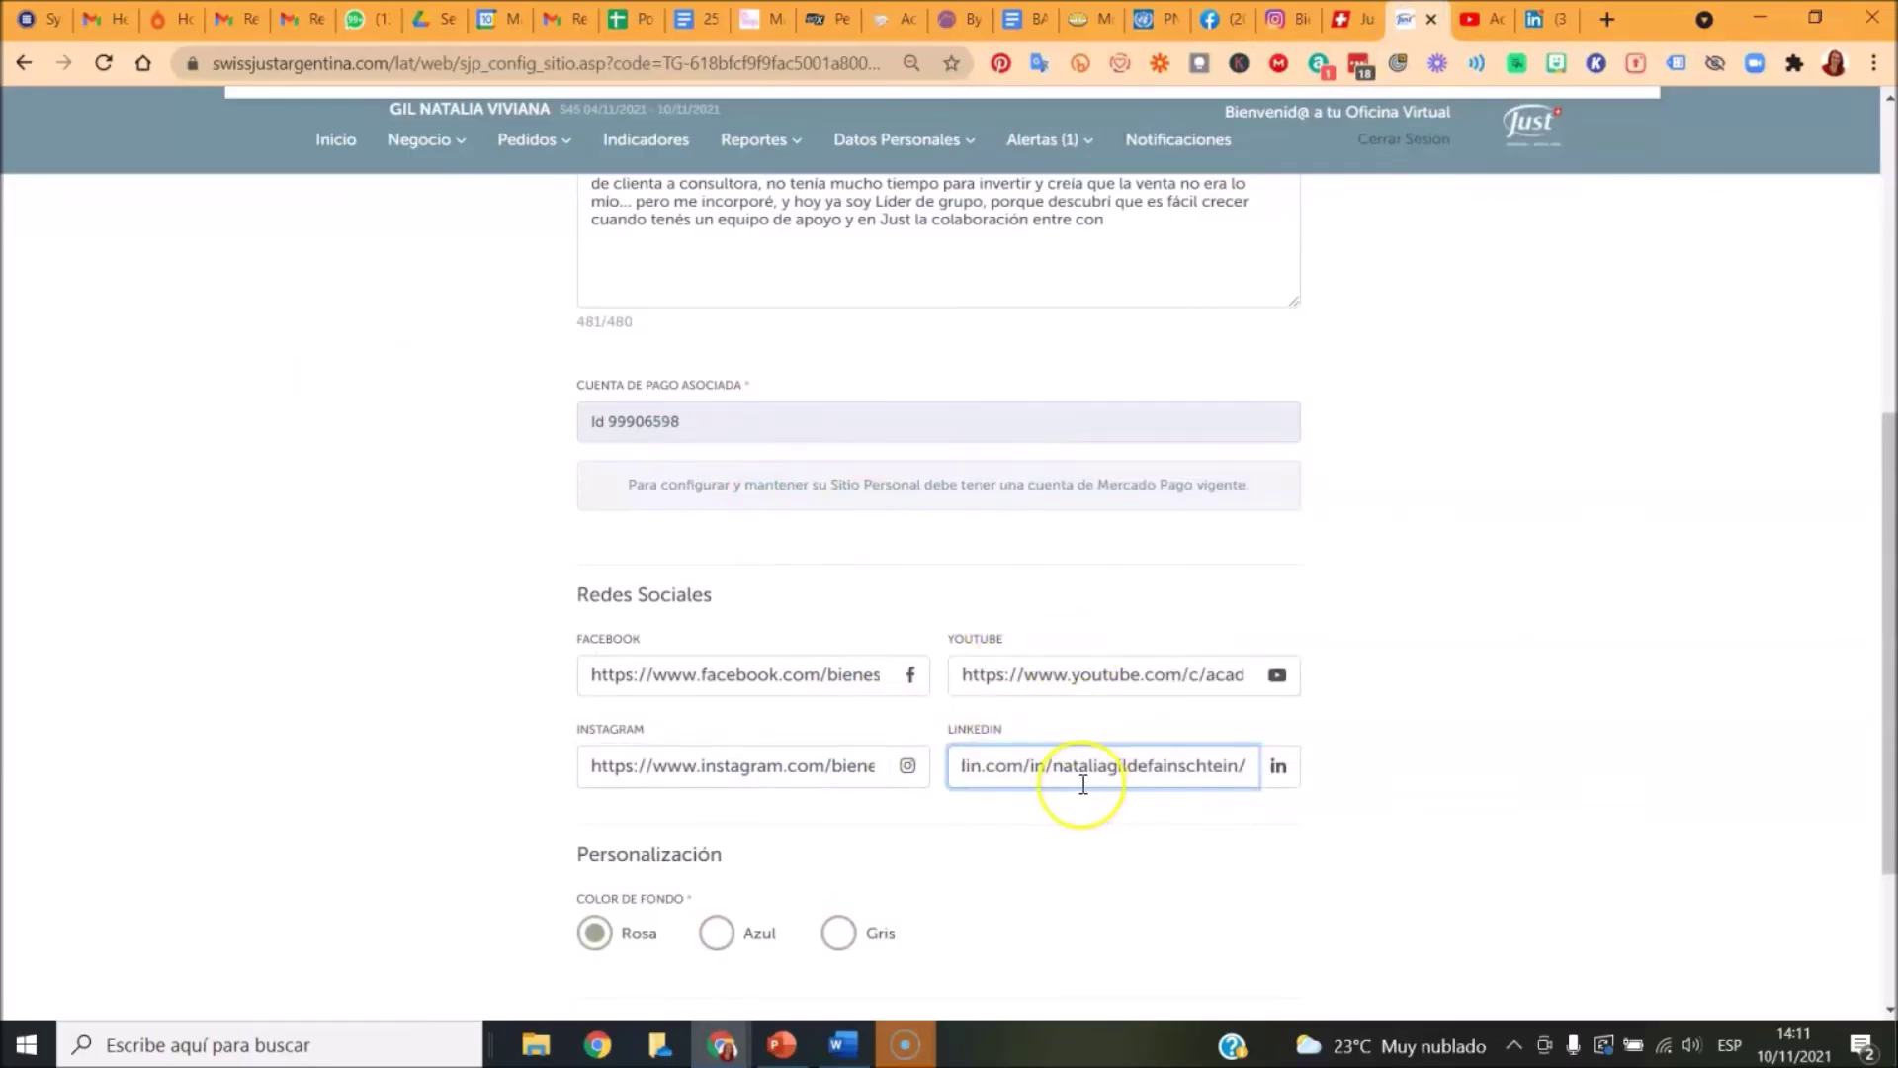
Step: Examine the posts on the bienestar.y.buen.vivir Instagram profile as a colour reference for the site's background
scroll(1082, 784, "down", 2)
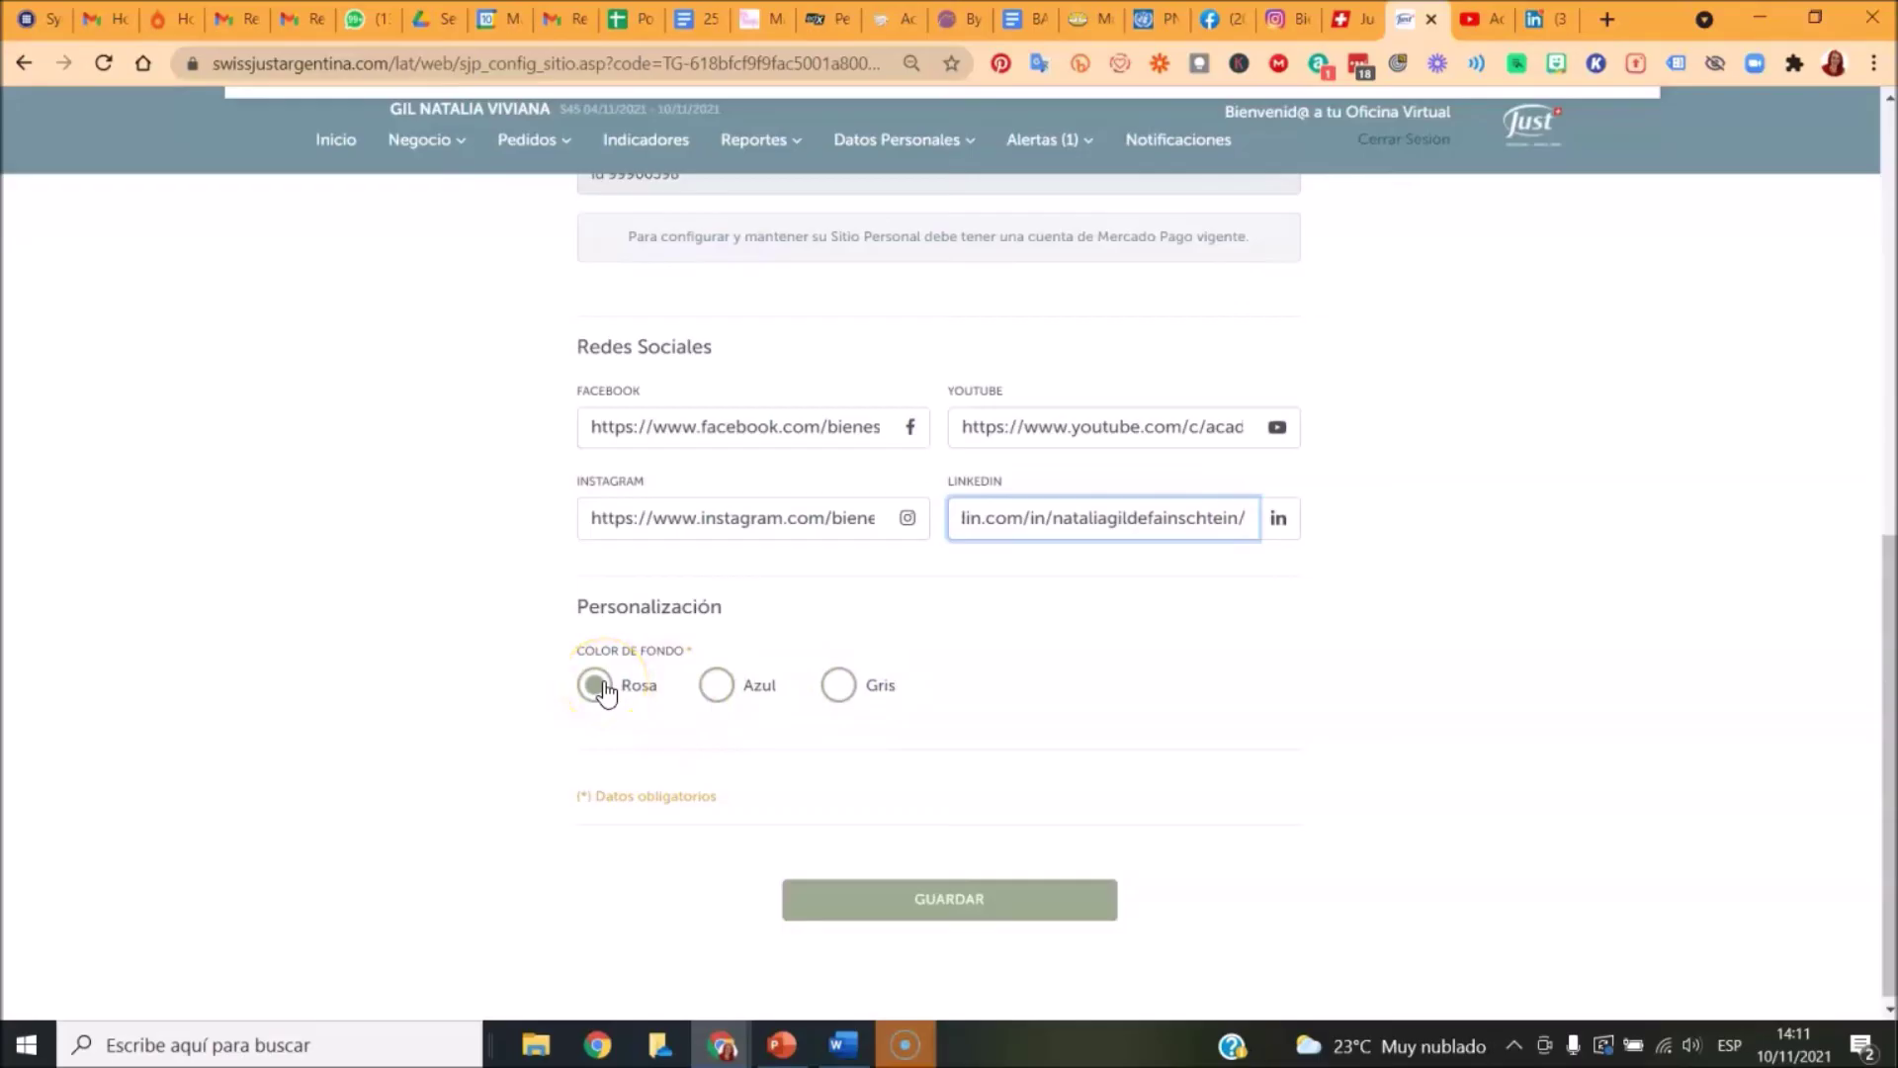
left_click(1293, 19)
scroll(781, 444, "down", 2)
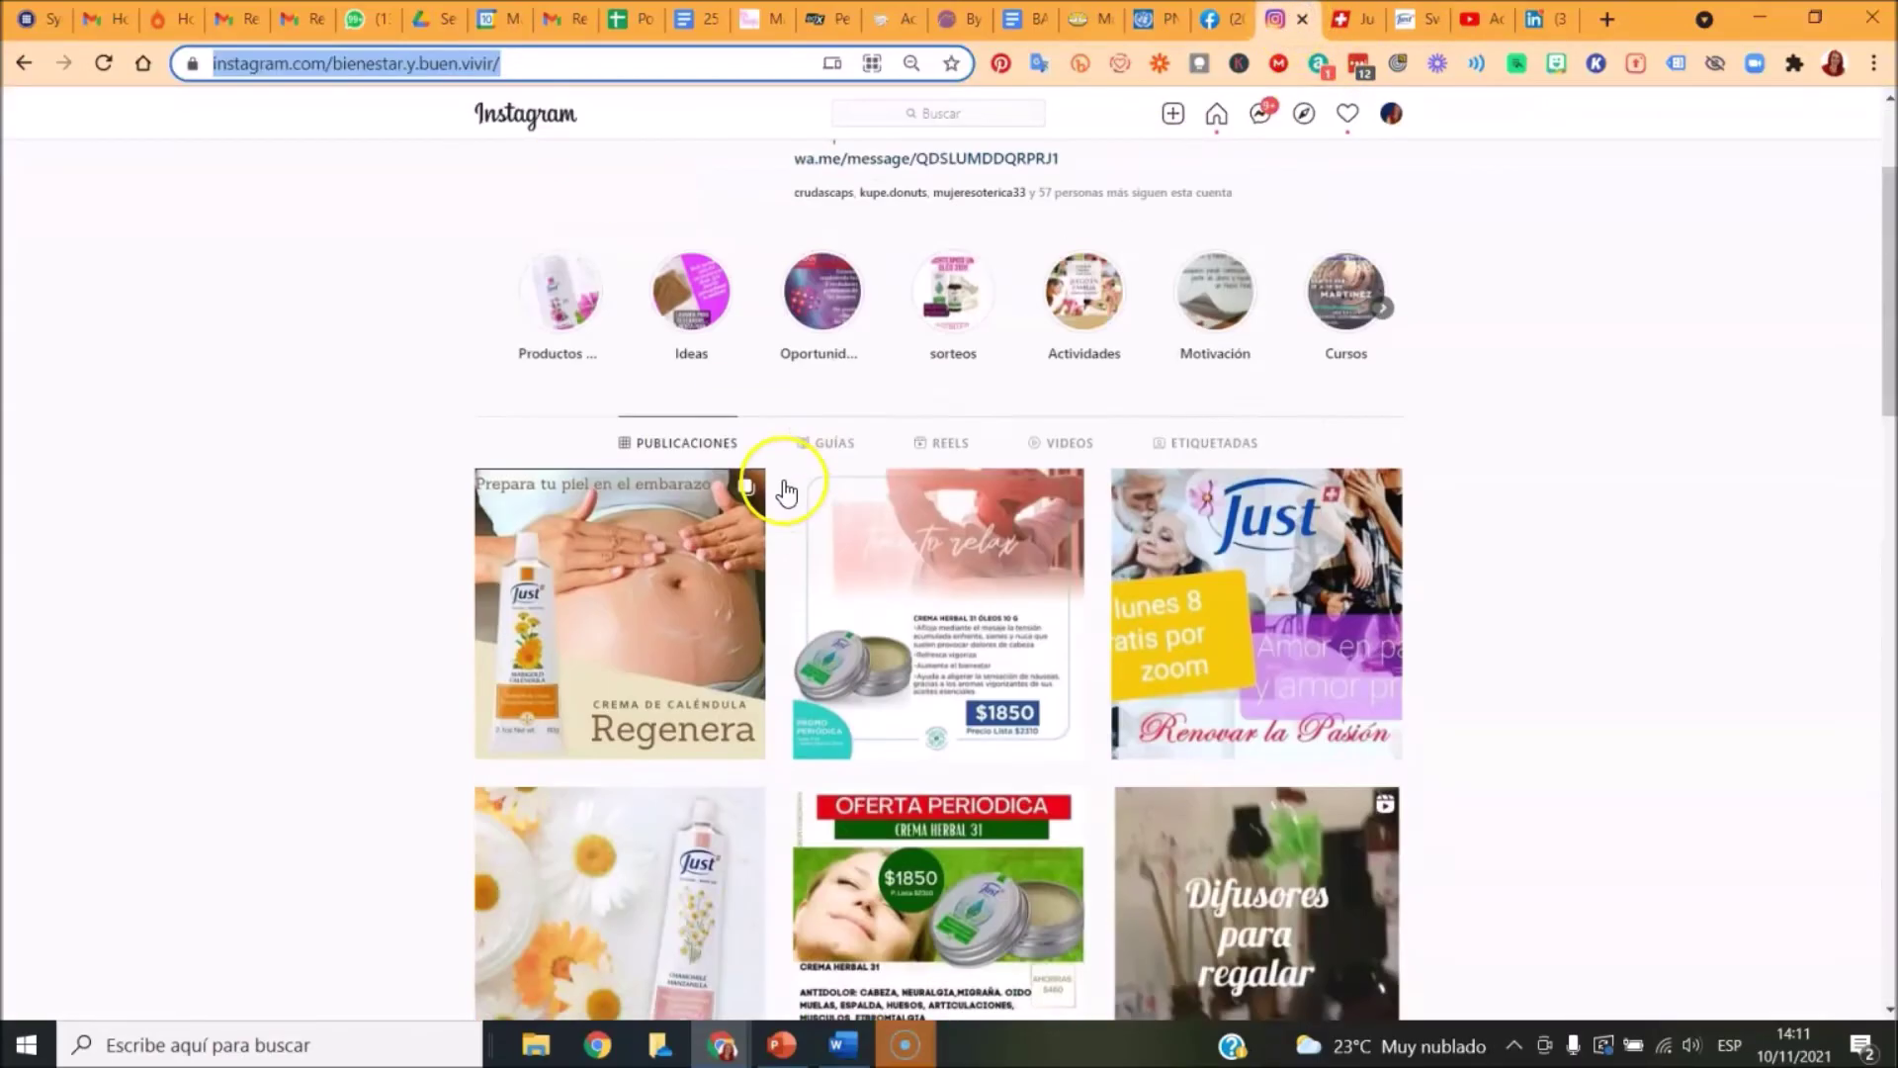
scroll(787, 492, "down", 5)
scroll(952, 668, "down", 12)
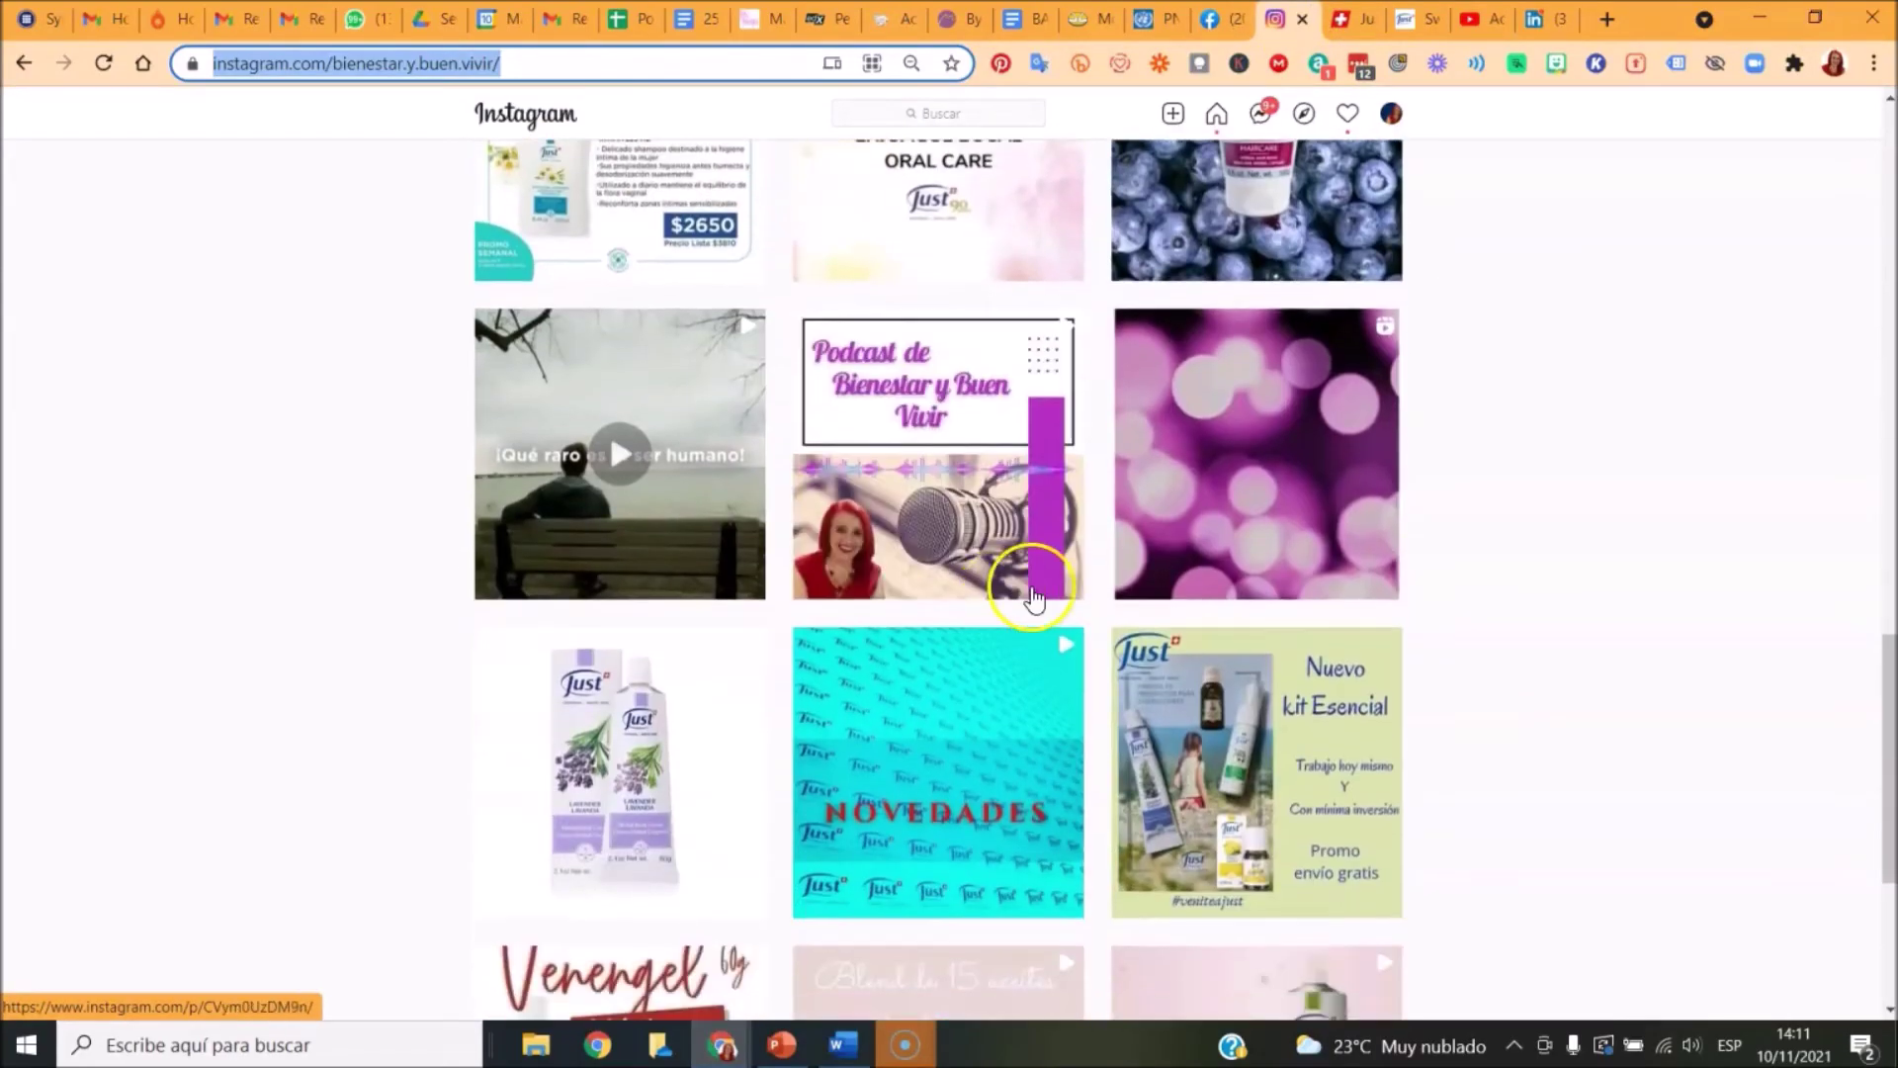
scroll(1068, 563, "down", 3)
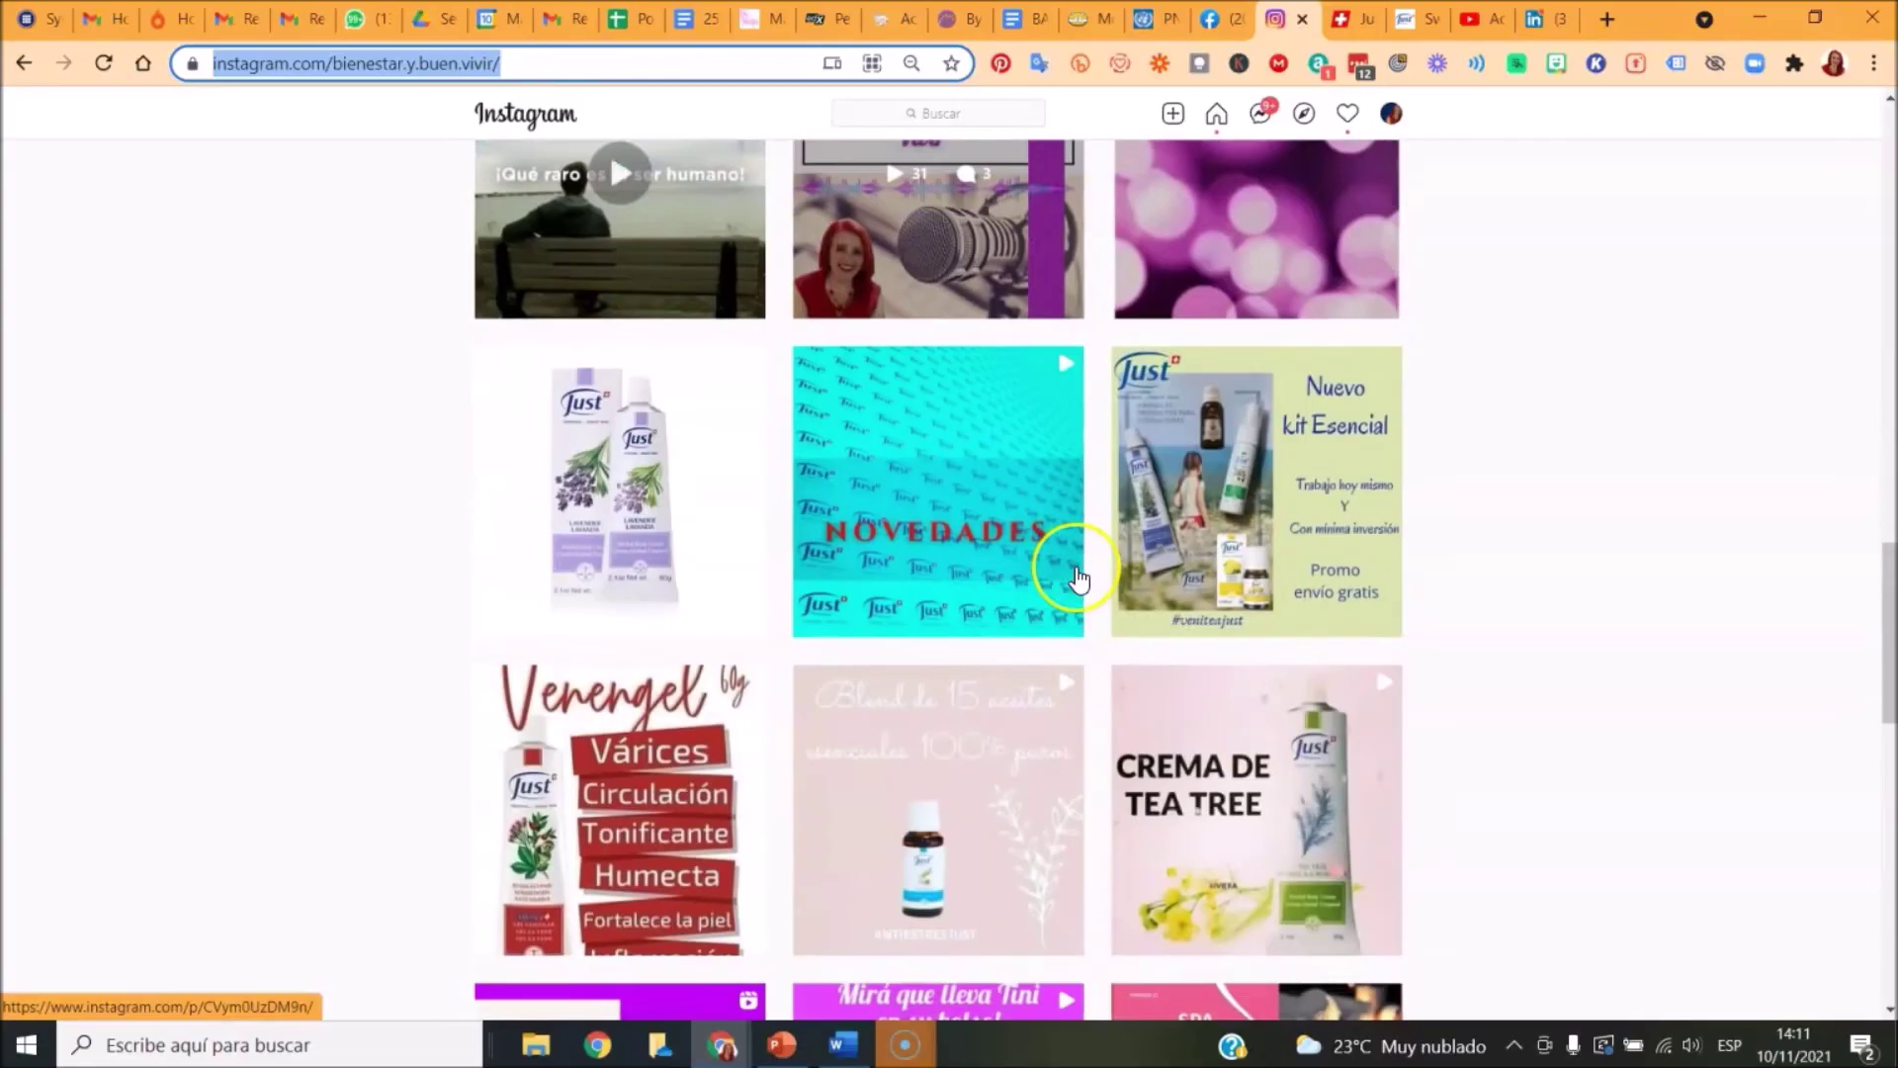
scroll(1077, 578, "down", 6)
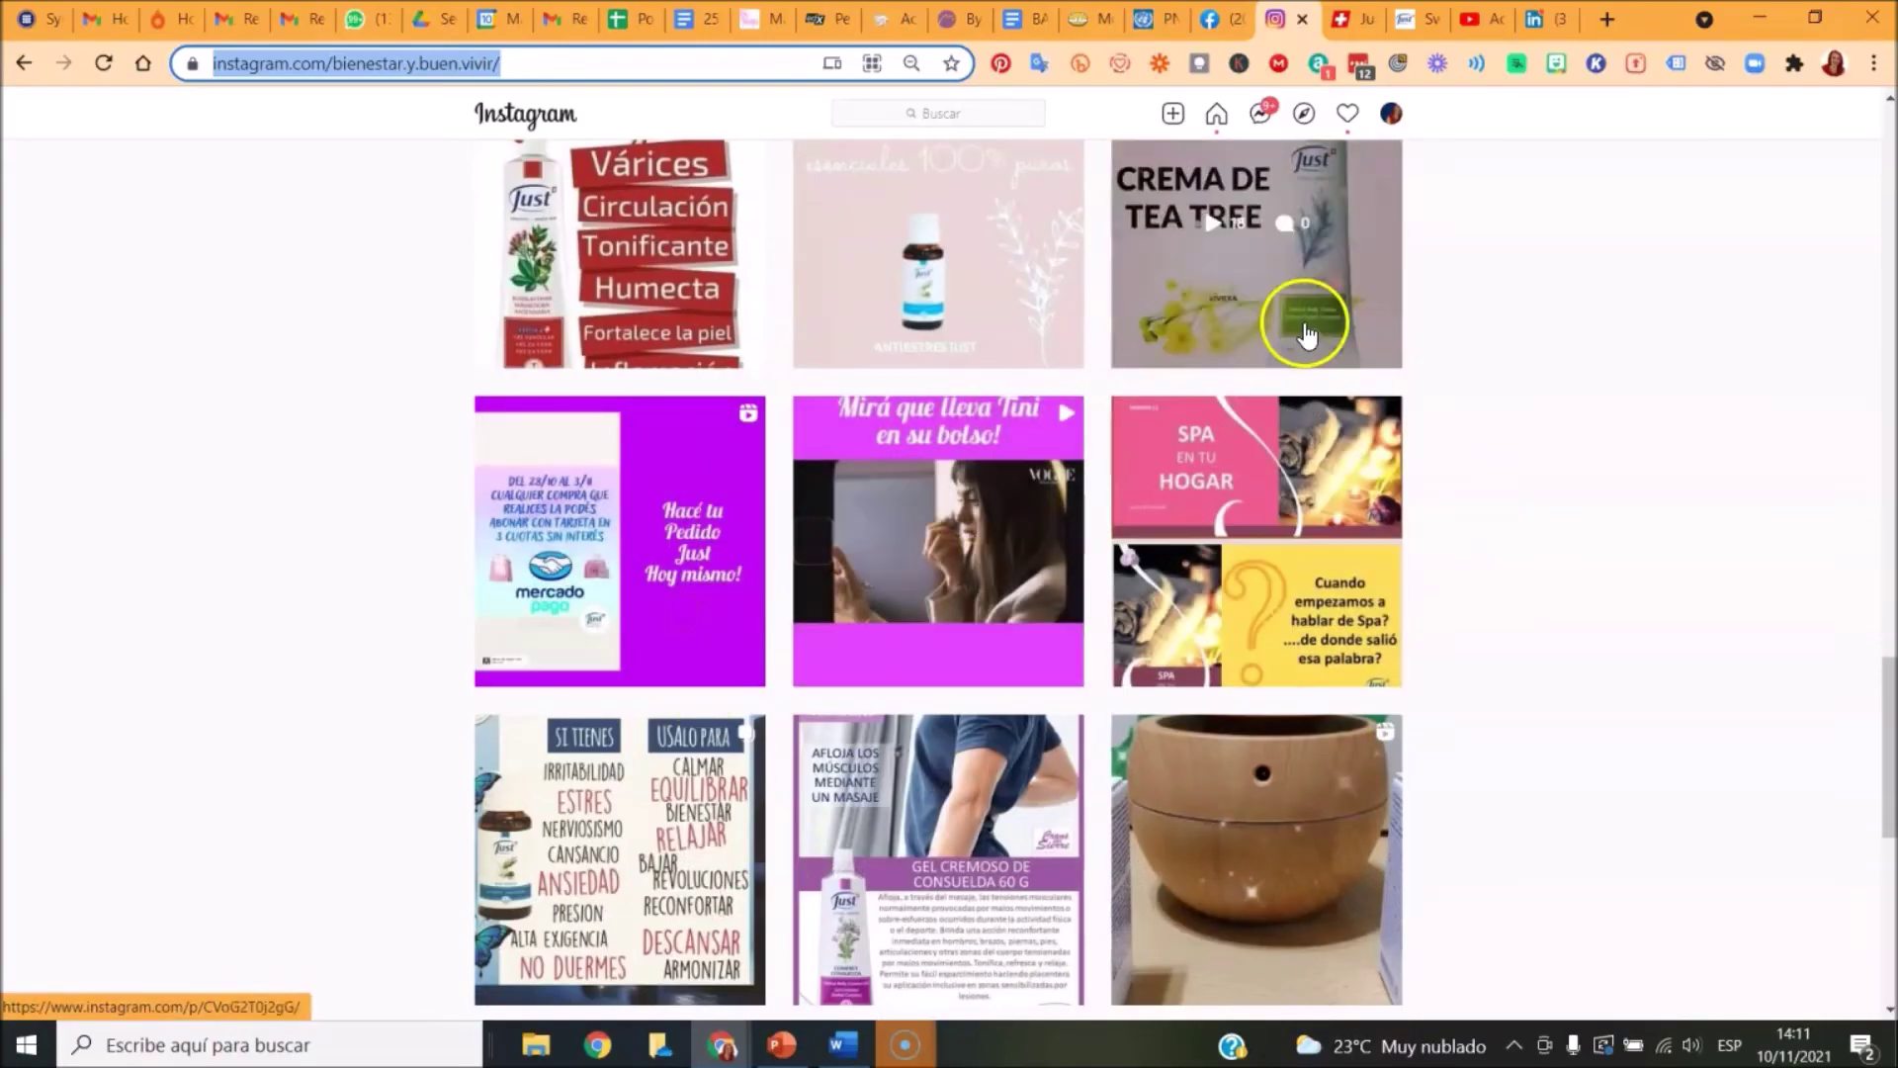
Step: Return to the site configuration, keep Rosa as the background colour and save the configuration
left_click(1424, 18)
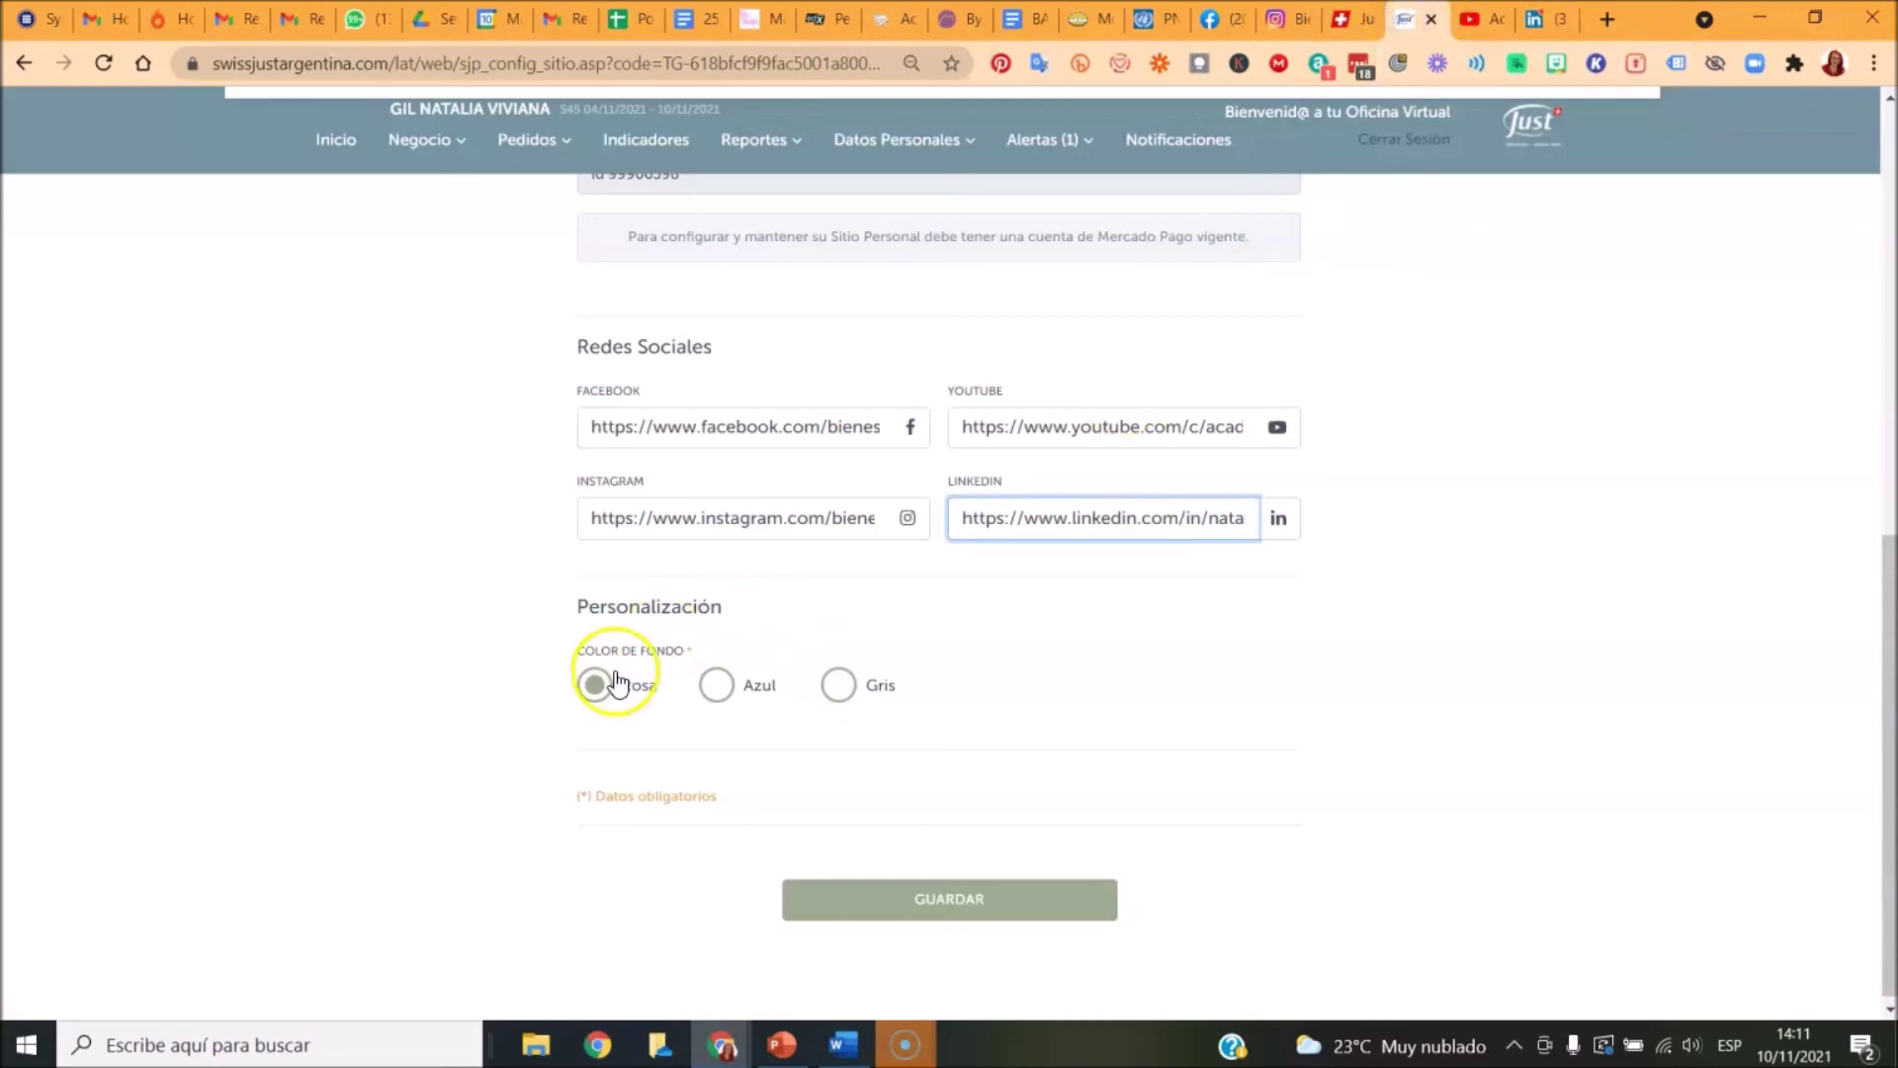
left_click(970, 905)
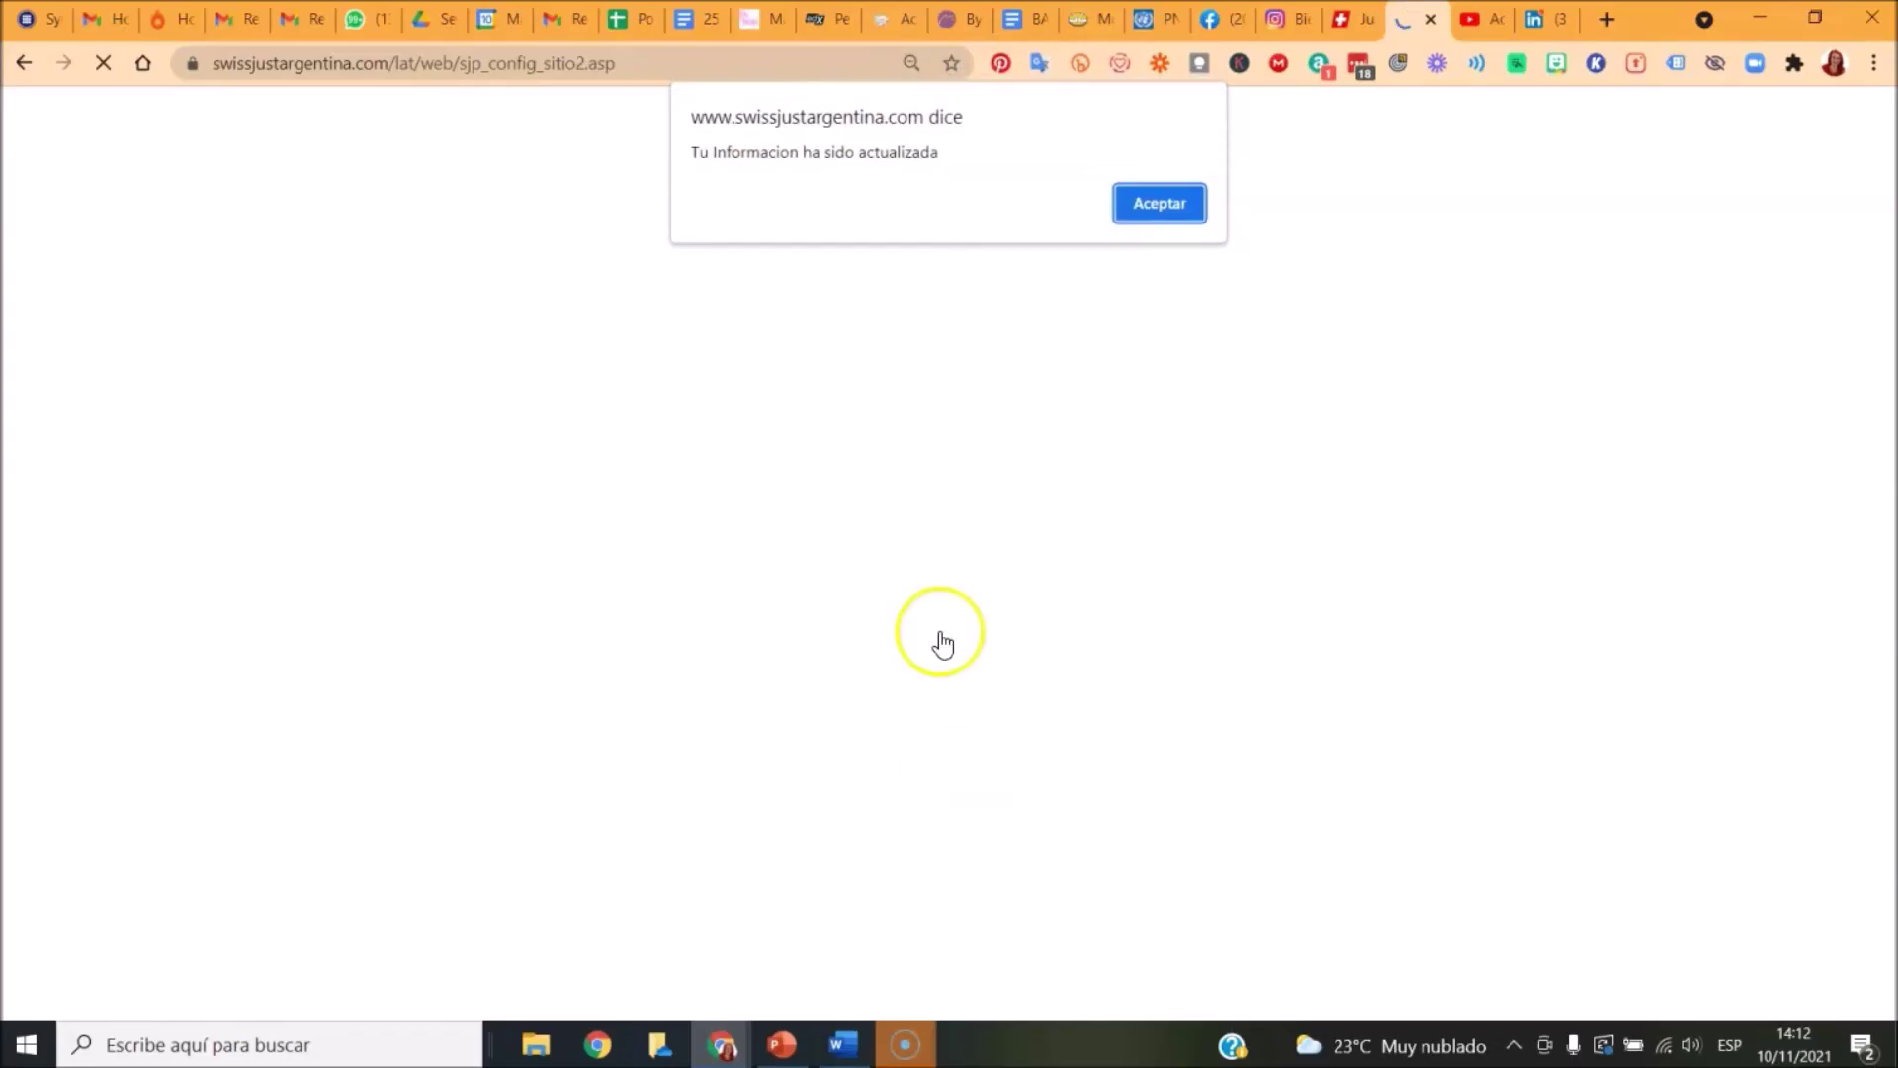
left_click(1159, 198)
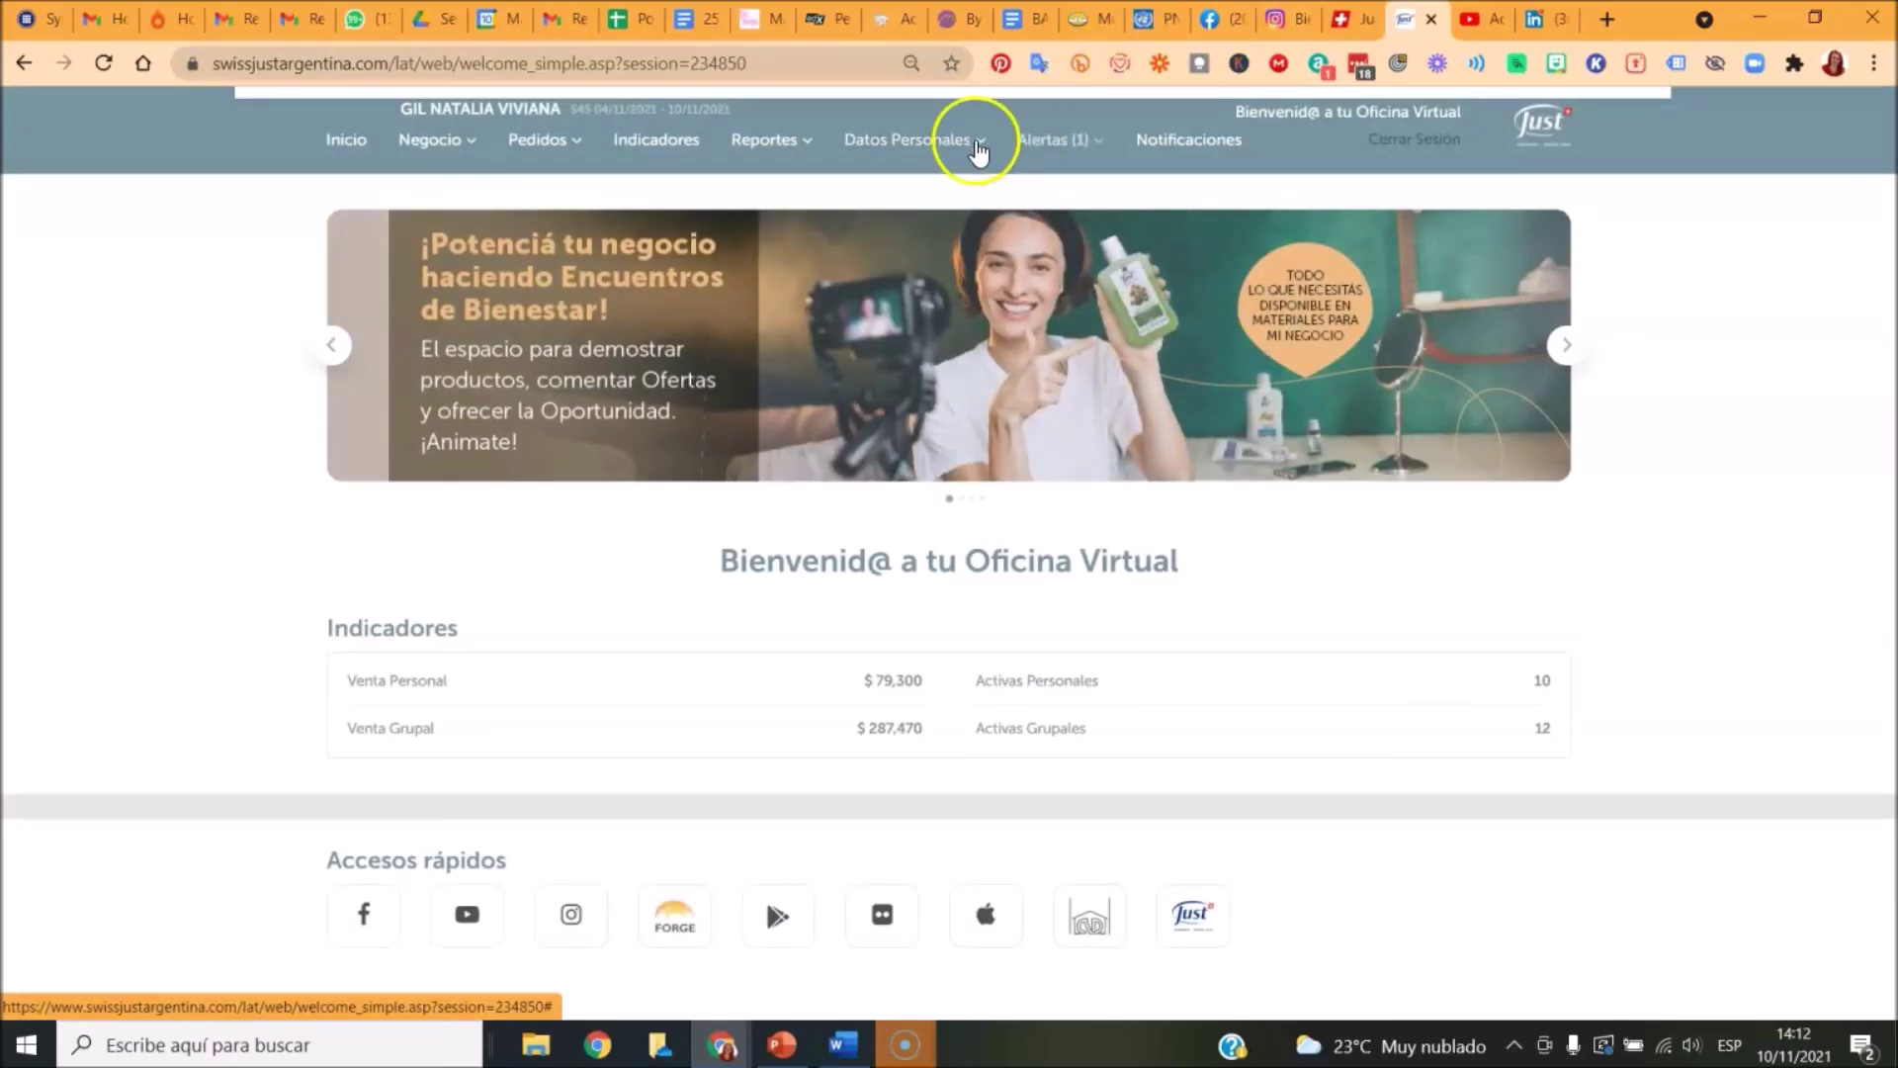
Step: Reopen the Configurar tu Sitio Consultor/a page and review the saved personal data, social networks and background colour
left_click(948, 146)
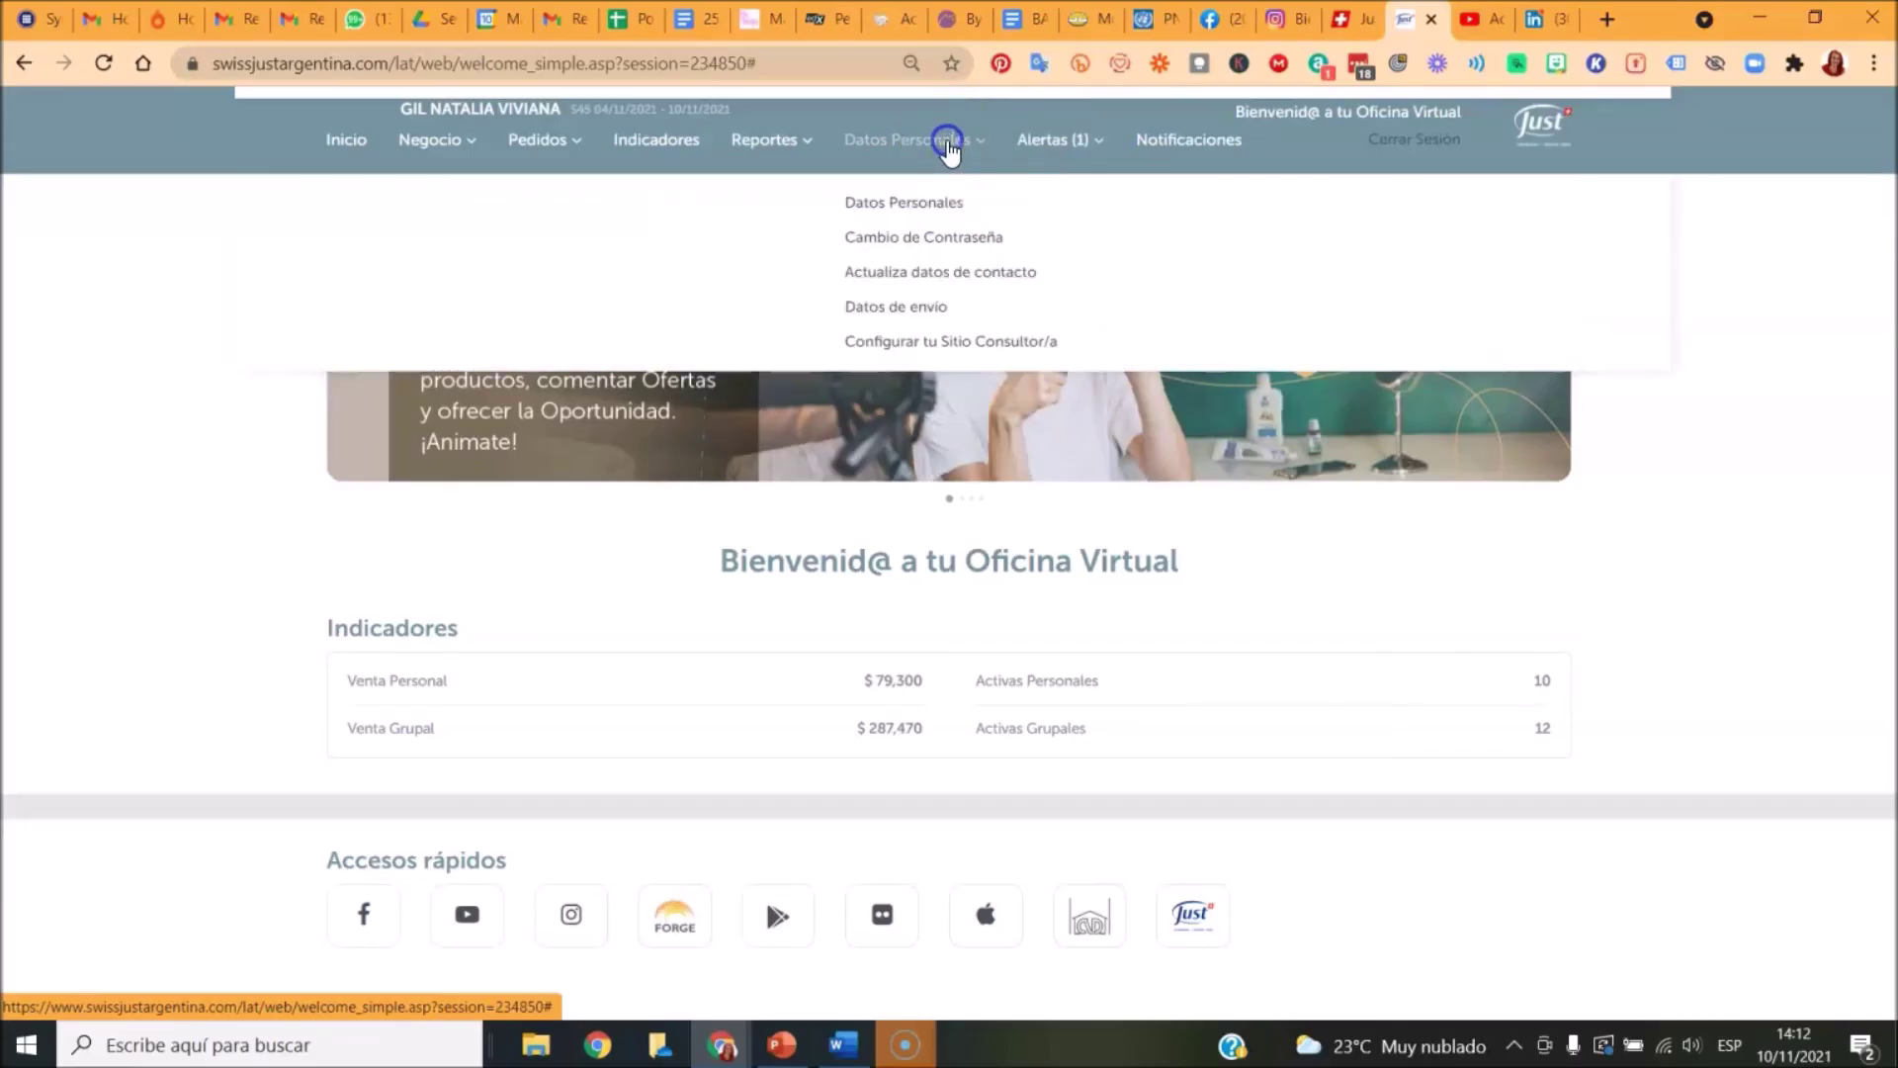
left_click(933, 343)
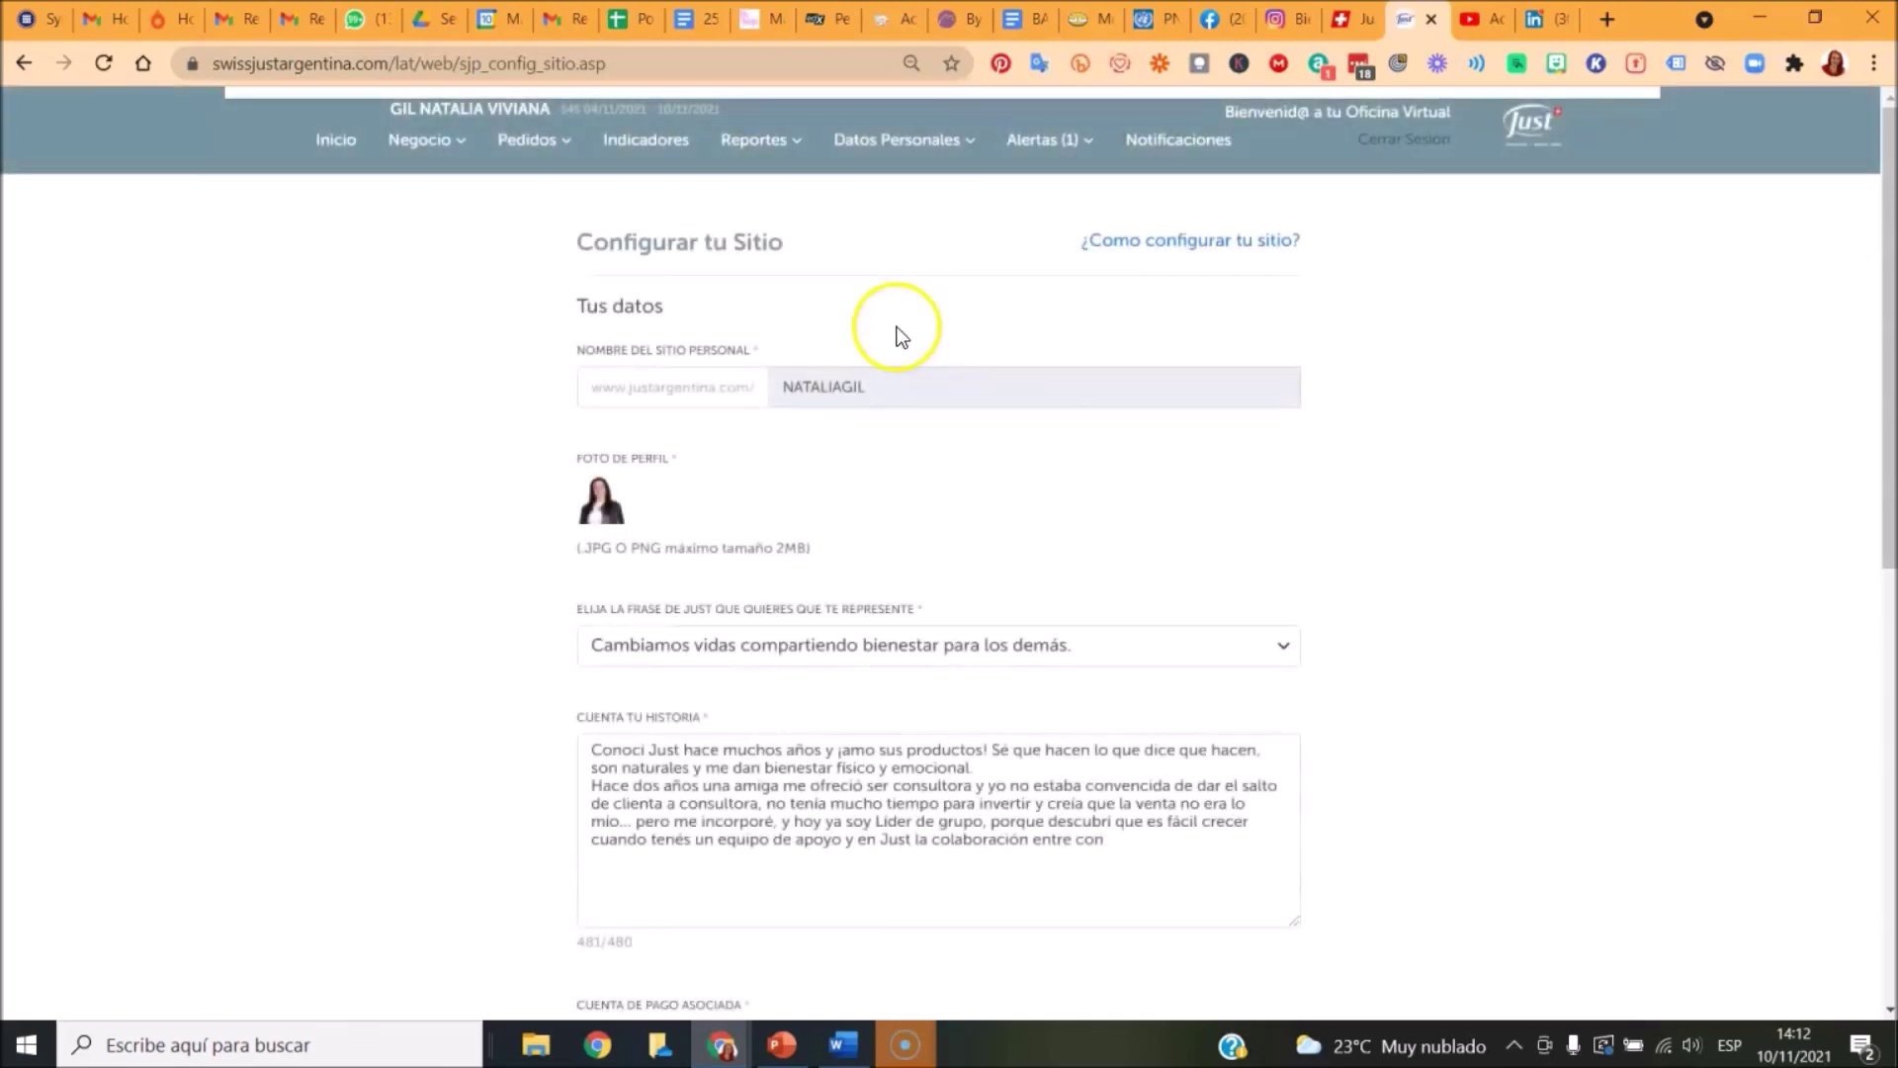
scroll(952, 773, "down", 7)
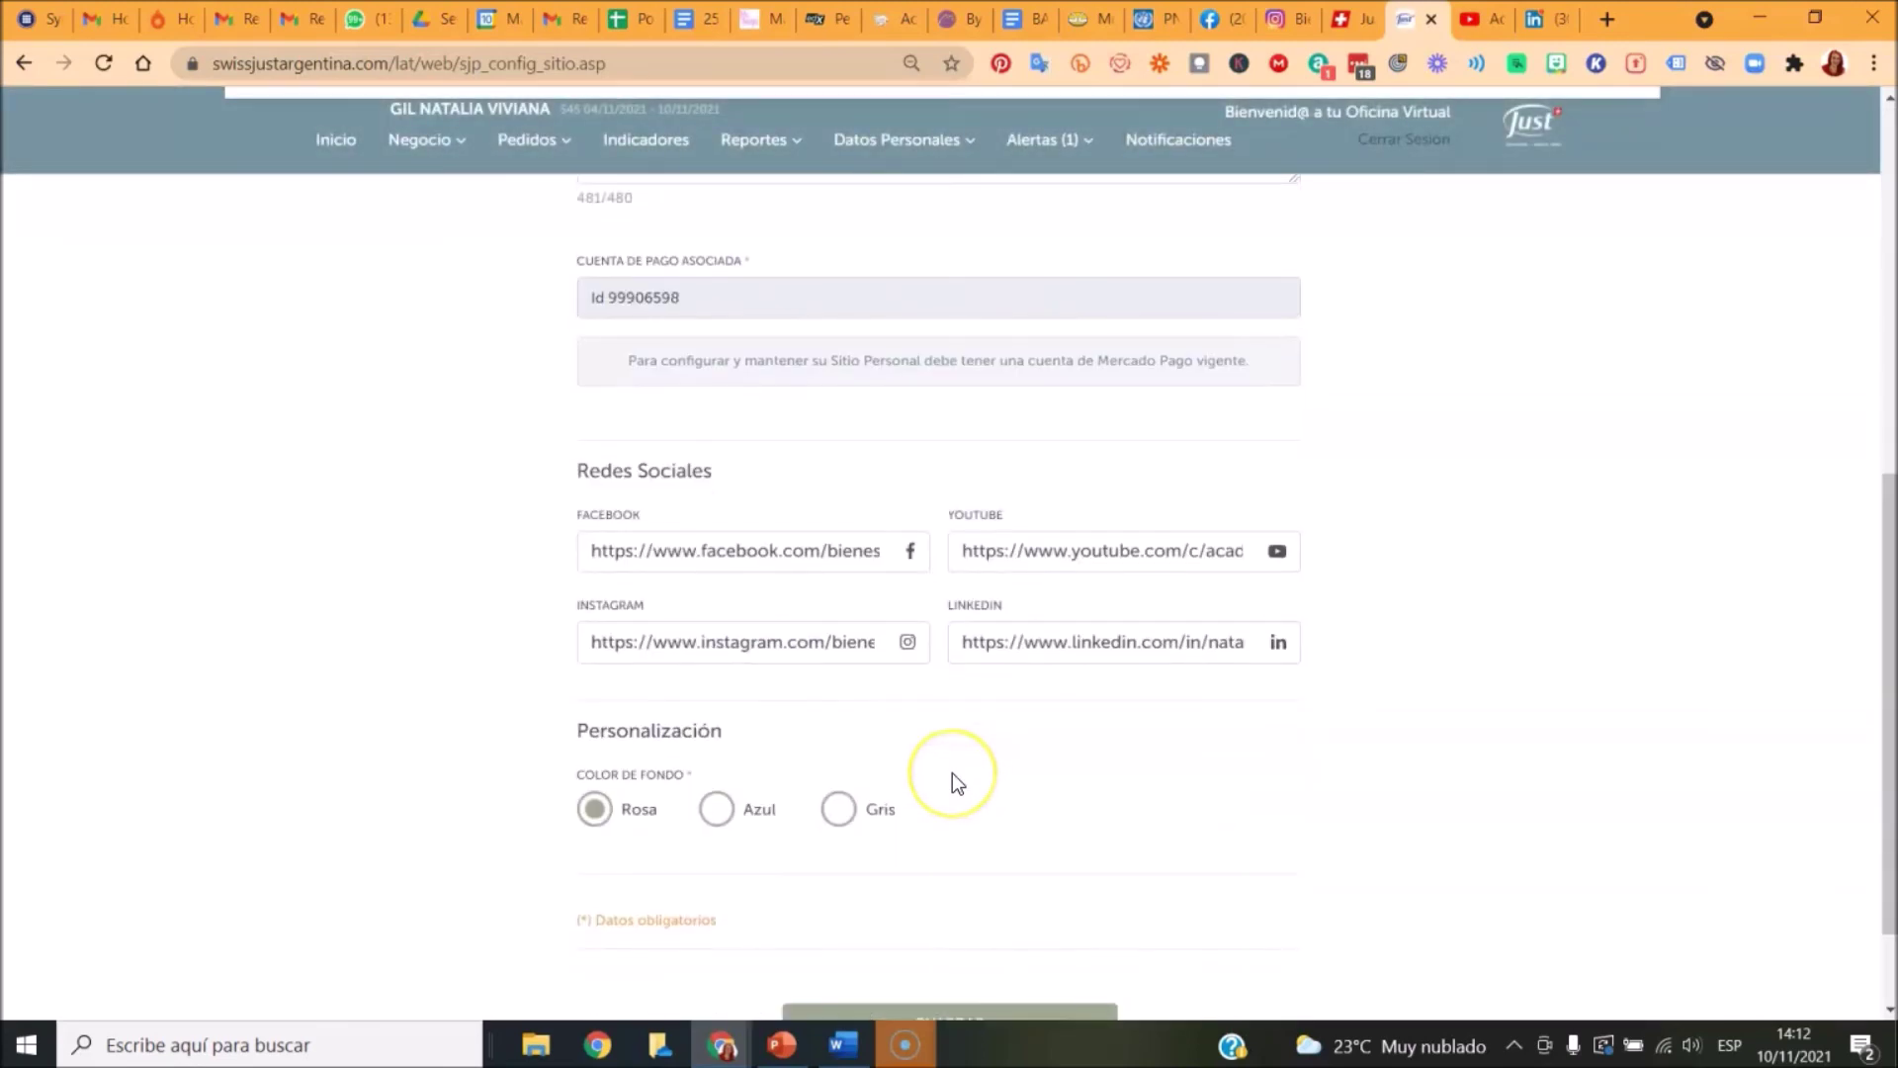
scroll(952, 774, "down", 1)
scroll(952, 773, "up", 8)
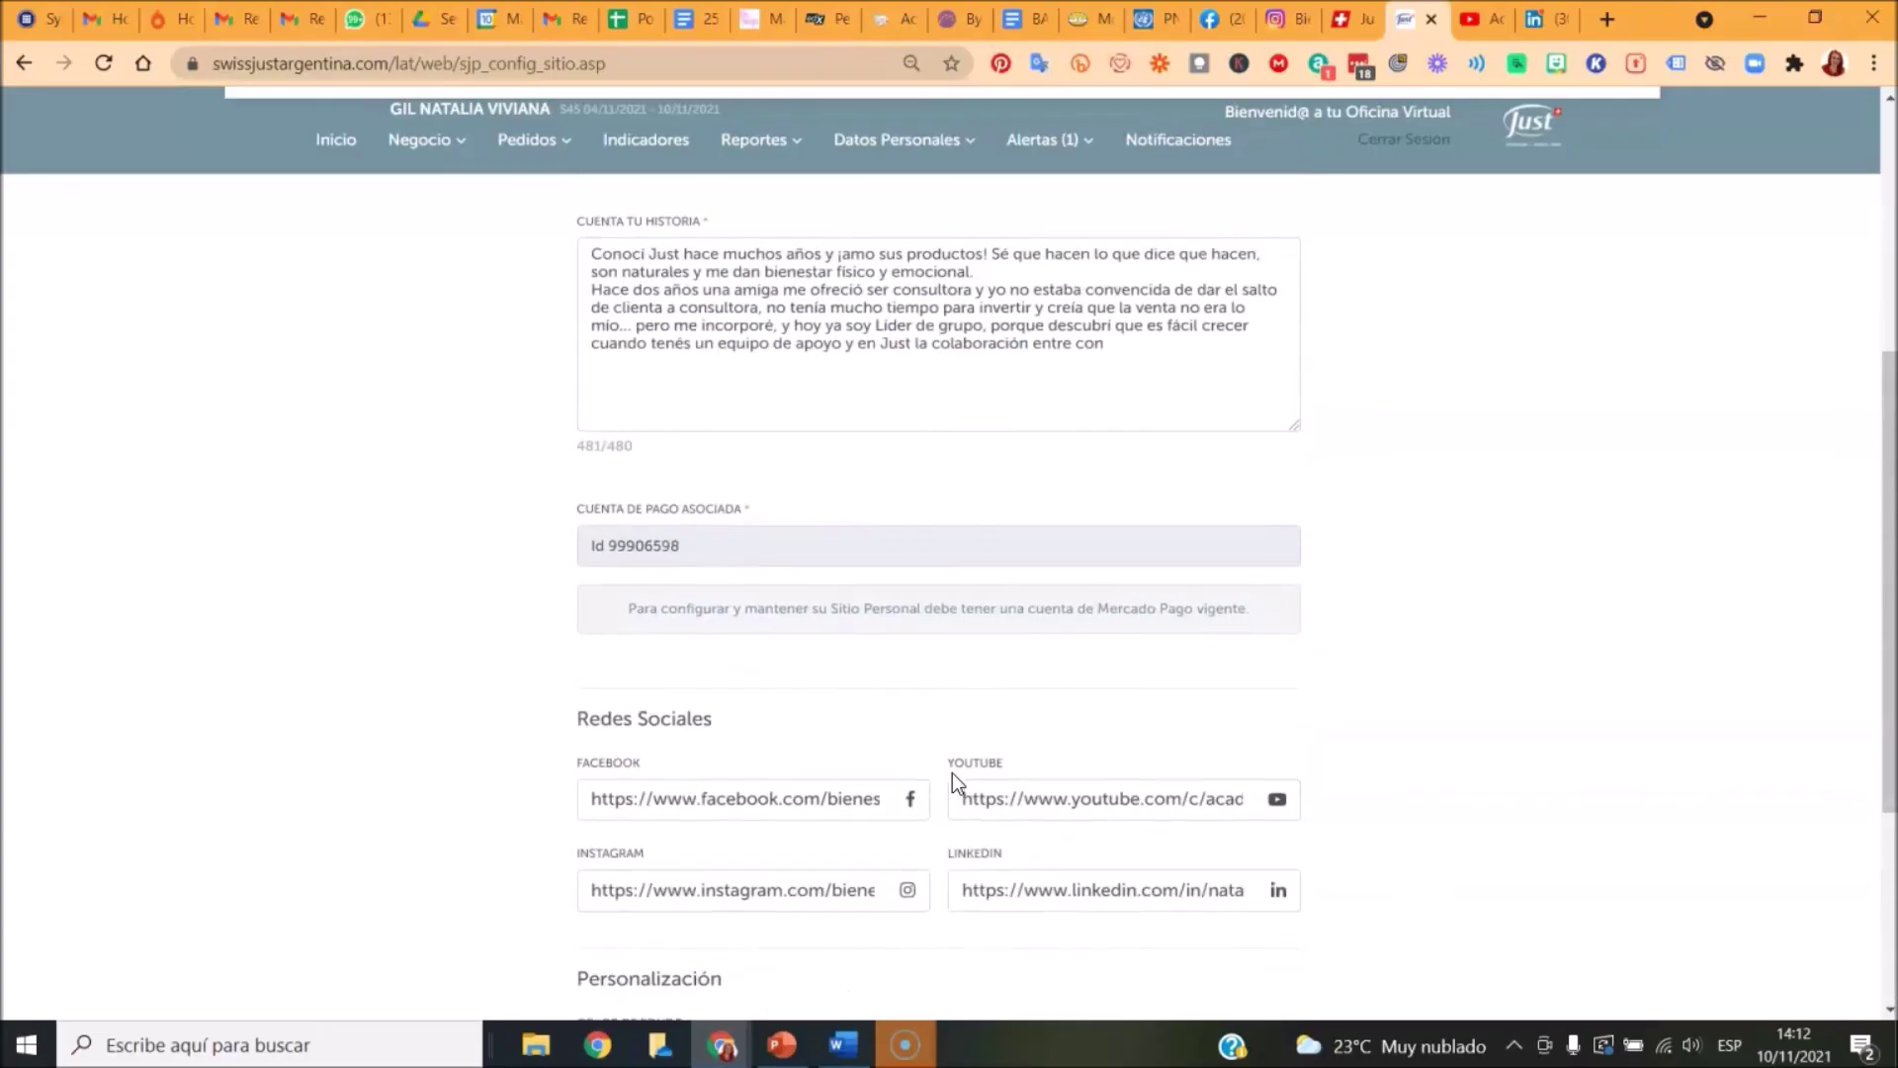